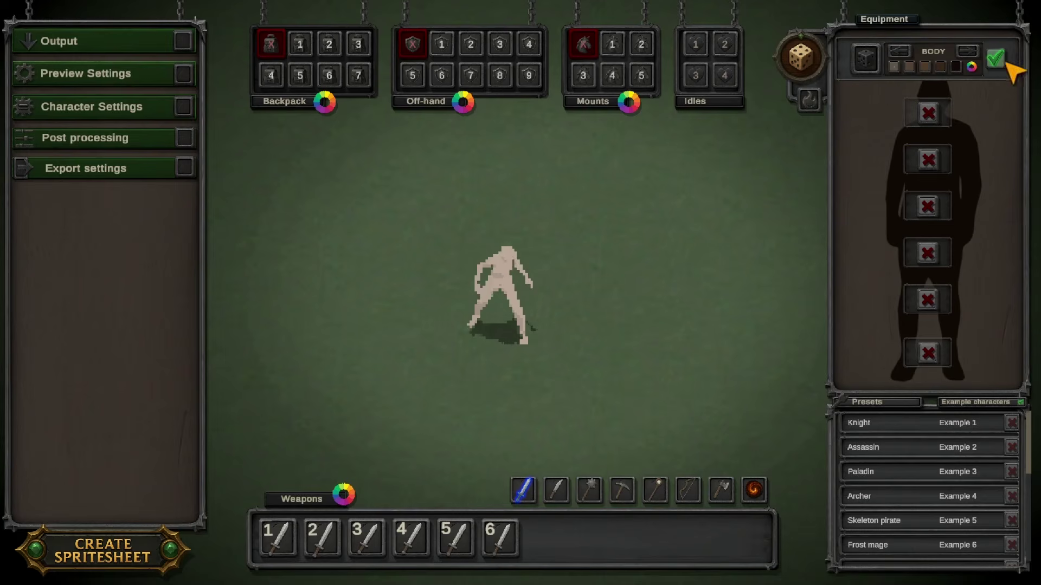
Try dark navy, red and blue as custom body colours for the character
{"action": "left_click", "coordinate": [867, 61]}
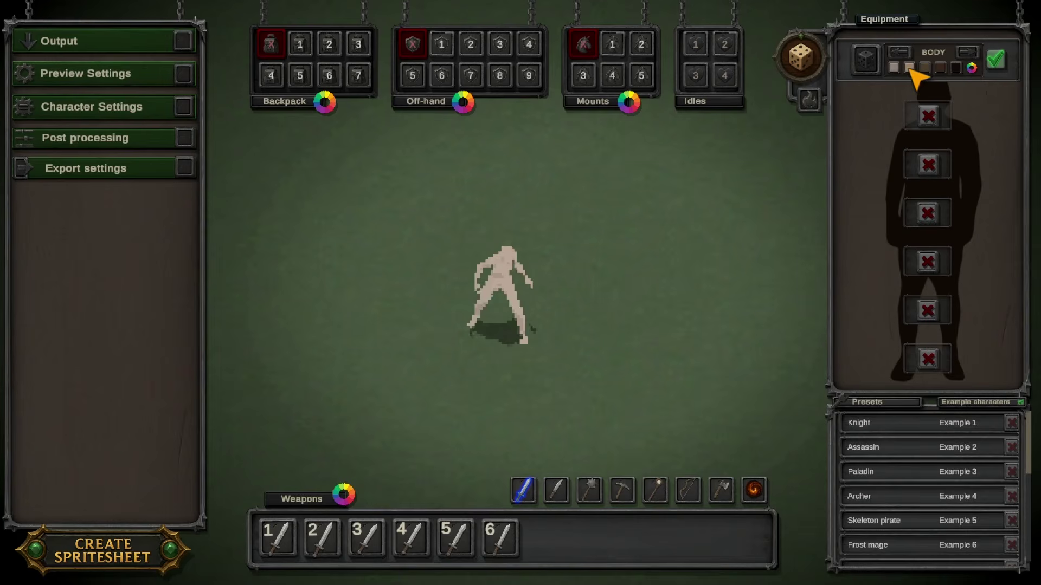
{"action": "left_click", "coordinate": [971, 67]}
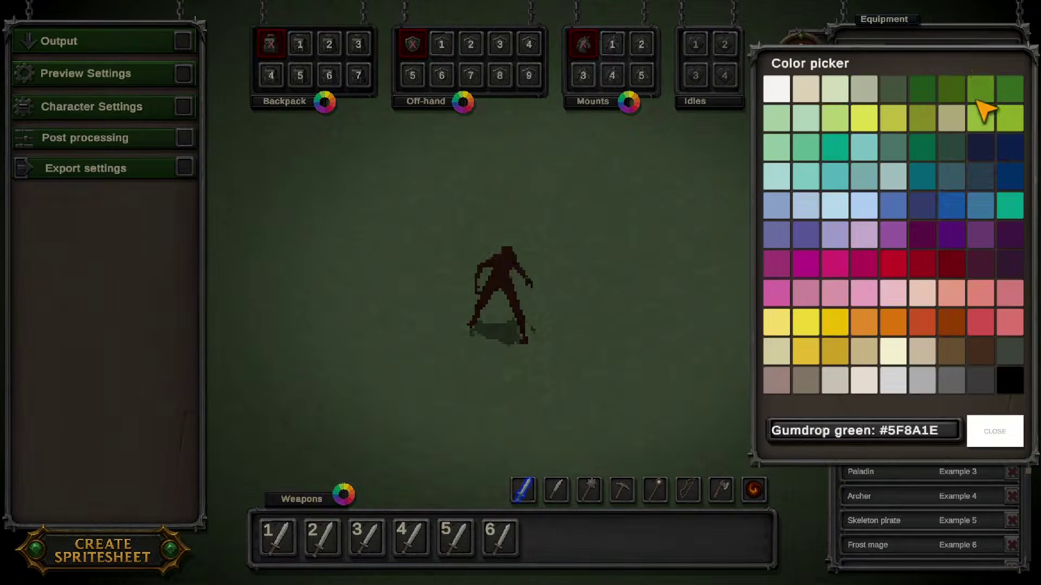
{"action": "left_click", "coordinate": [989, 154]}
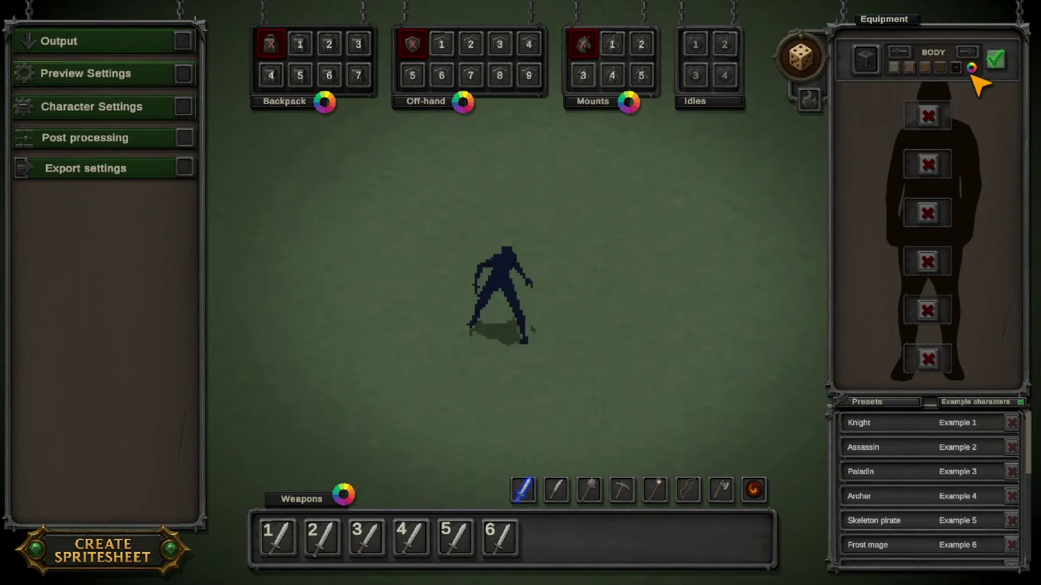
{"action": "left_click", "coordinate": [972, 68]}
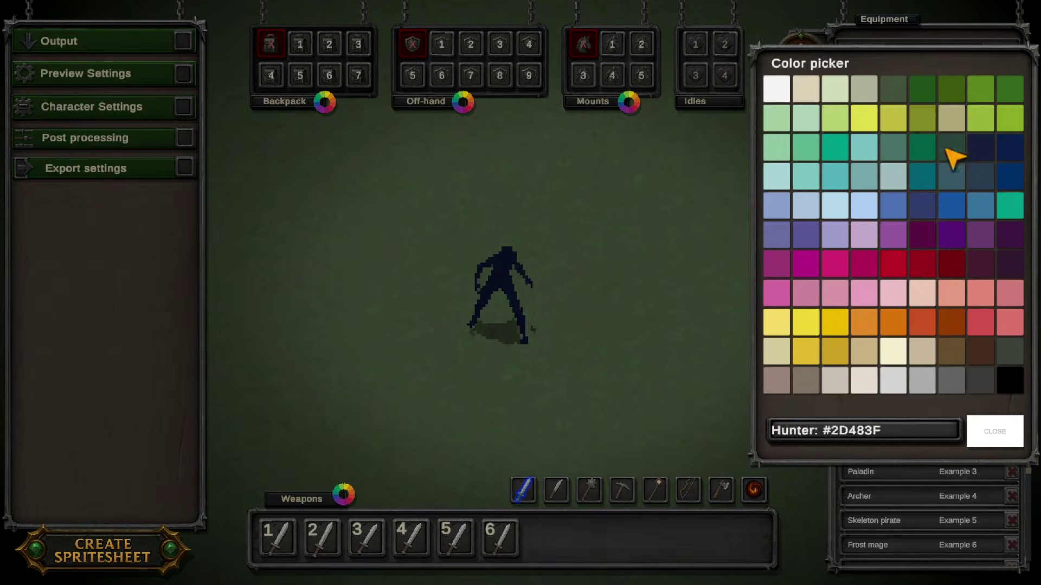
{"action": "left_click", "coordinate": [902, 264]}
{"action": "left_click", "coordinate": [975, 72]}
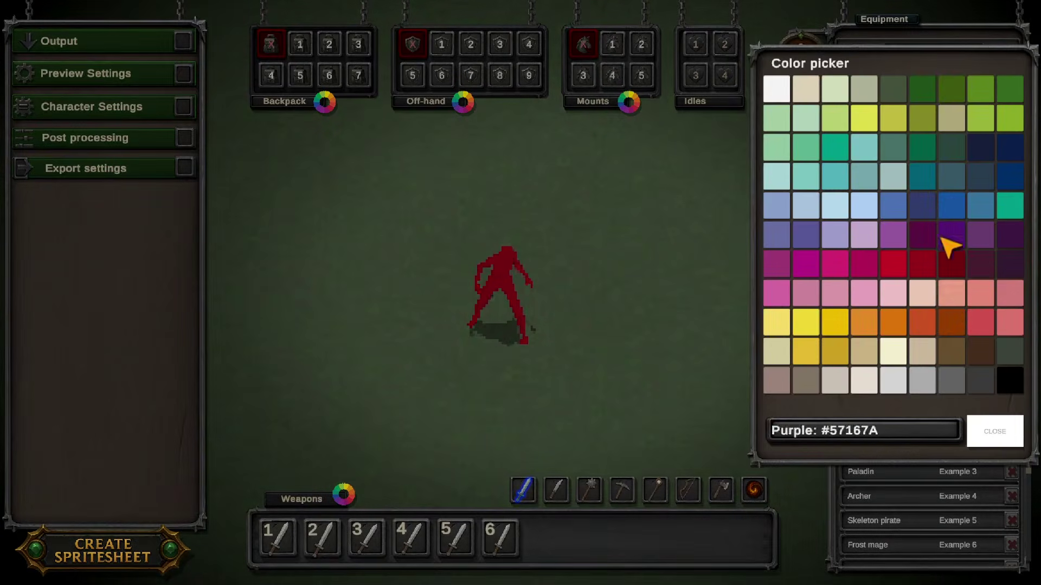
{"action": "left_click", "coordinate": [893, 205]}
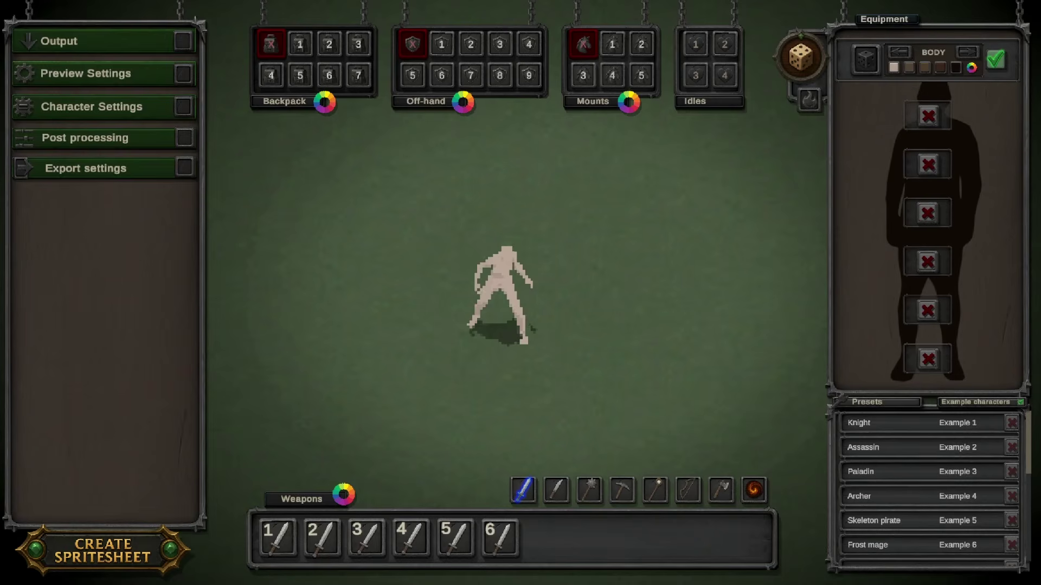
Add a head piece to the character and randomize it several times
{"action": "left_click", "coordinate": [928, 116]}
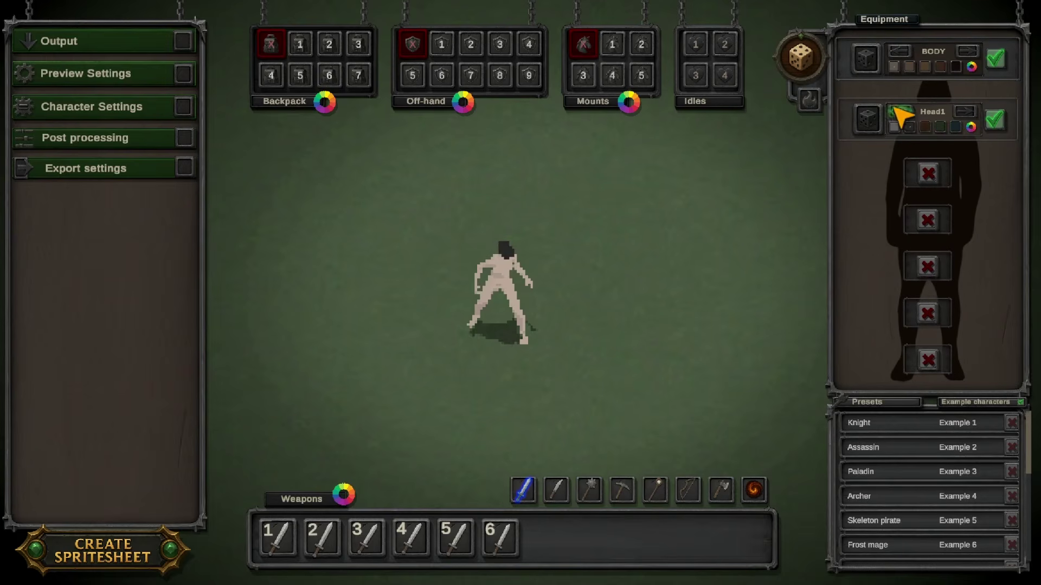
{"action": "left_click", "coordinate": [873, 123]}
{"action": "left_click", "coordinate": [867, 120]}
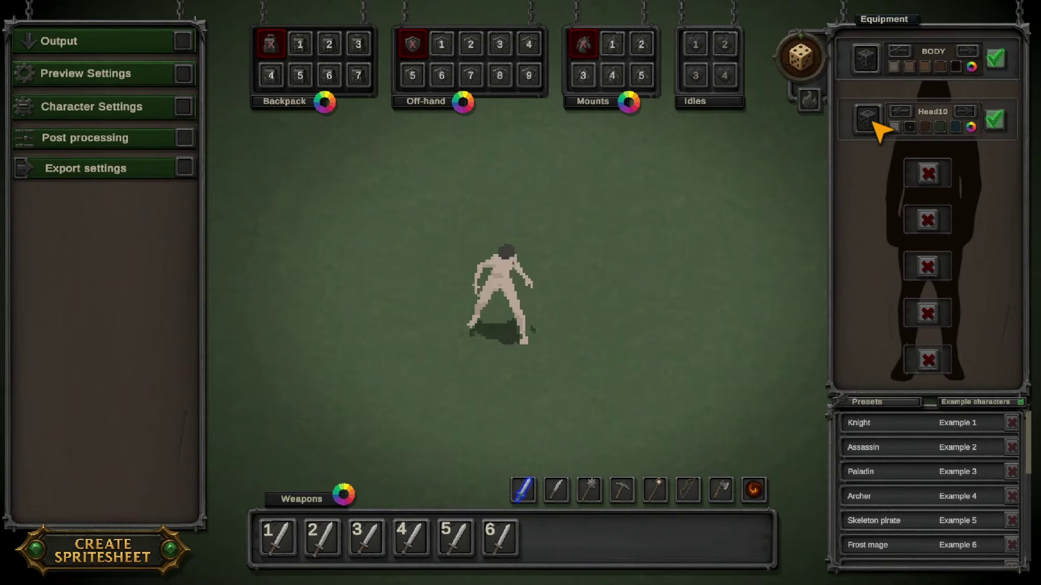
{"action": "left_click", "coordinate": [868, 120]}
{"action": "scroll", "coordinate": [672, 244], "scroll_direction": "up", "scroll_amount": 2}
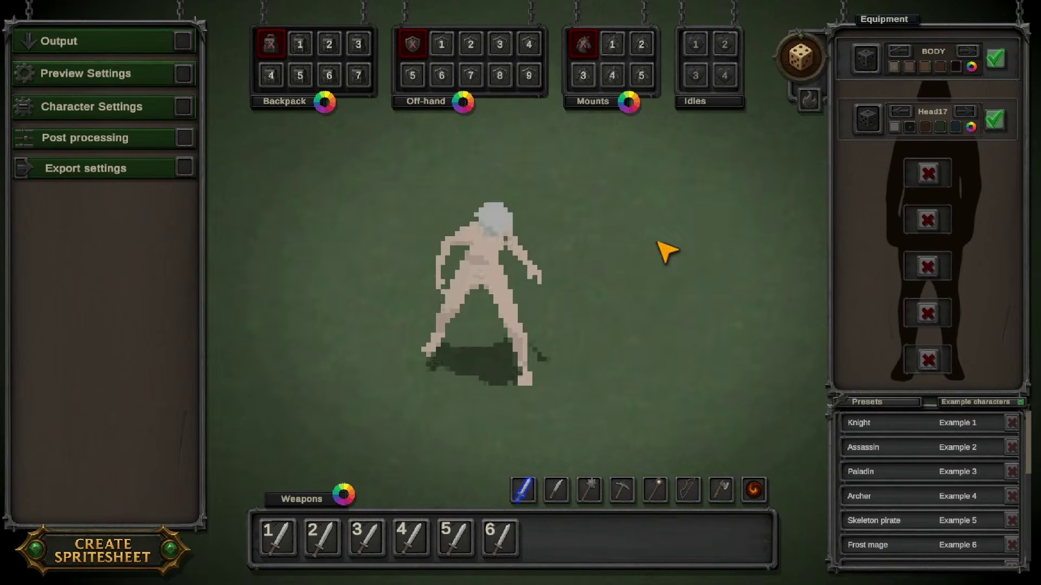
{"action": "left_click", "coordinate": [868, 121]}
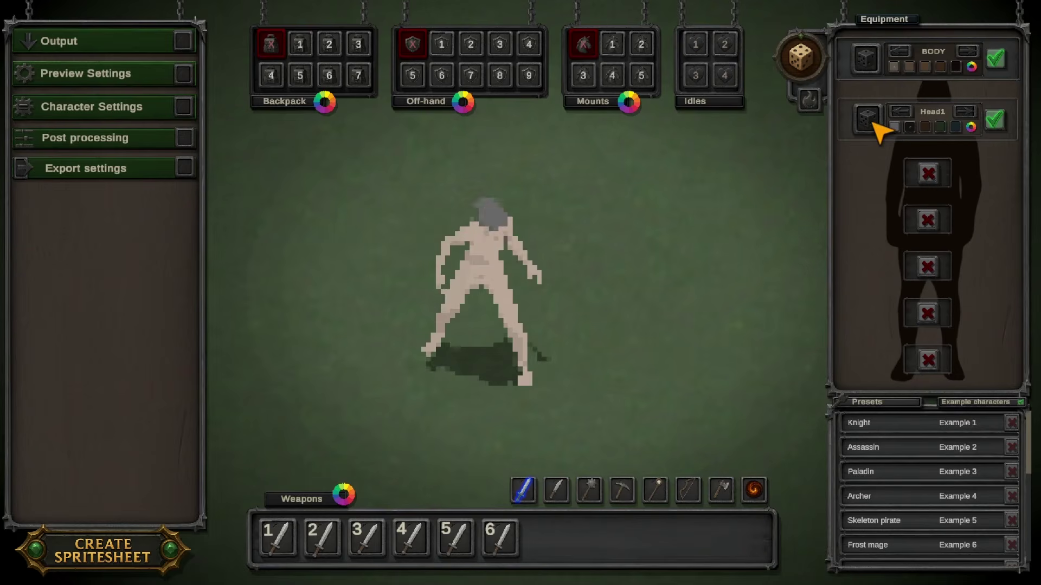
Add the remaining equipment pieces to the character: chest, belt, hands, legs and shoes
{"action": "left_click", "coordinate": [928, 174]}
{"action": "left_click", "coordinate": [927, 222]}
{"action": "left_click", "coordinate": [927, 266]}
{"action": "left_click", "coordinate": [928, 311]}
{"action": "left_click", "coordinate": [928, 359]}
Change the outfit to Head19, Chest7 and Belt1 with a different leg piece
{"action": "left_click", "coordinate": [969, 102]}
{"action": "left_click", "coordinate": [868, 109]}
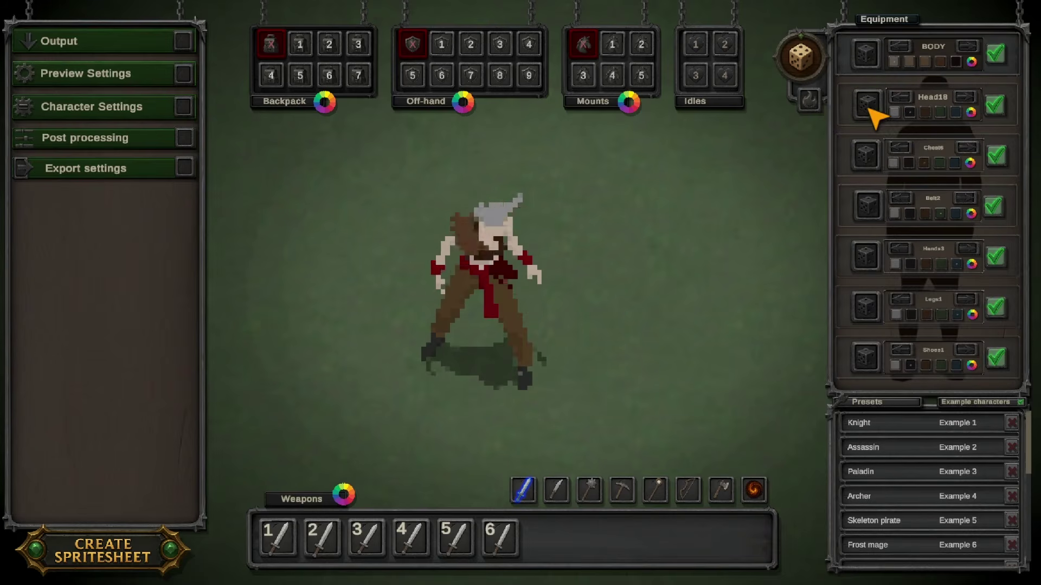
{"action": "left_click", "coordinate": [966, 249]}
{"action": "left_click", "coordinate": [967, 300]}
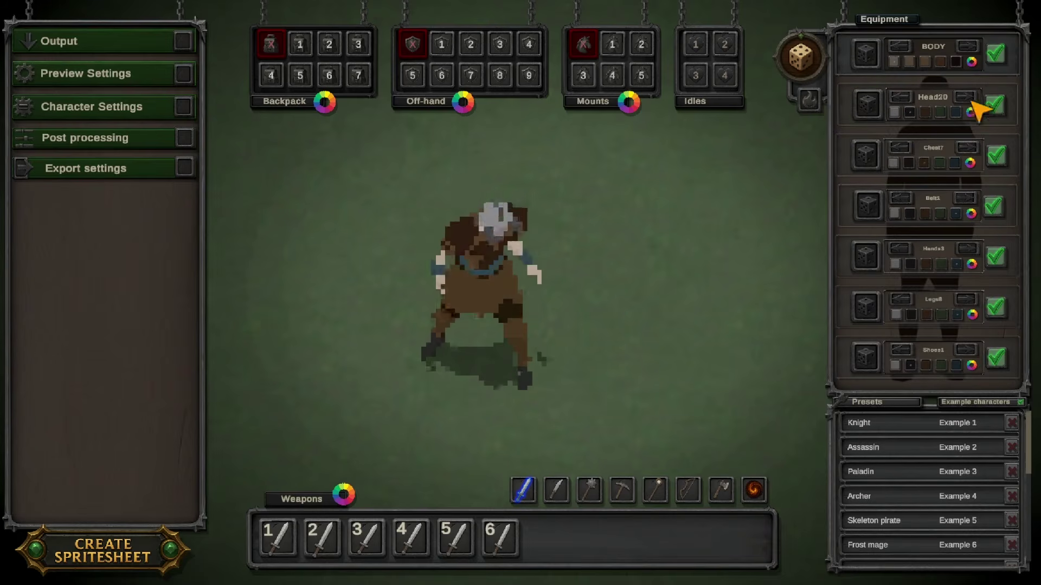
{"action": "left_click", "coordinate": [970, 101]}
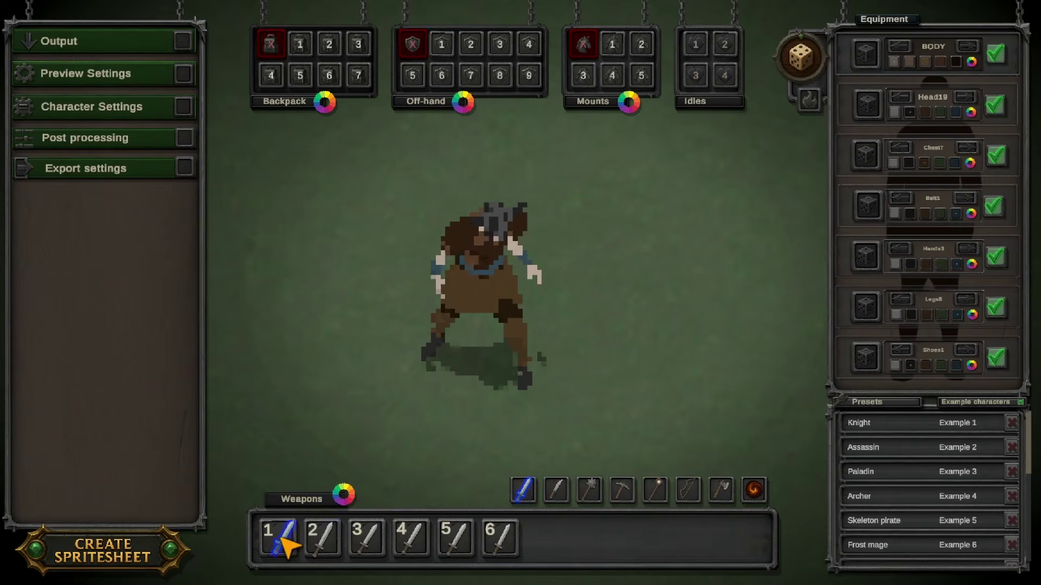
Try swords 3, 4, 5 and 6 on the character
{"action": "left_click", "coordinate": [366, 542]}
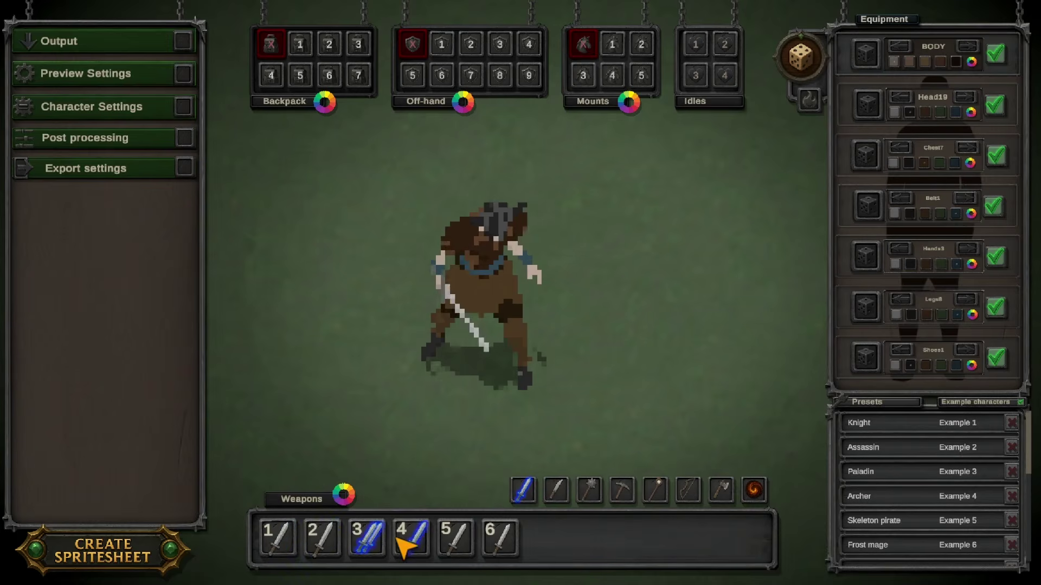
{"action": "left_click", "coordinate": [404, 542]}
{"action": "left_click", "coordinate": [453, 539]}
{"action": "left_click", "coordinate": [493, 539]}
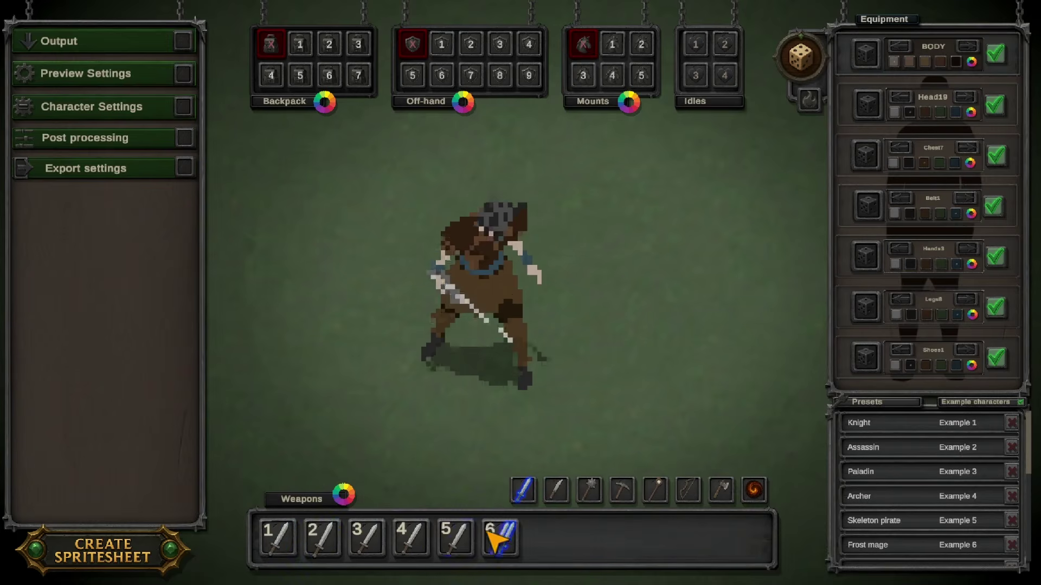
Preview knife 3, maces 3 and 4, and a pickaxe as the character's weapon
{"action": "left_click", "coordinate": [556, 489]}
{"action": "left_click", "coordinate": [367, 539]}
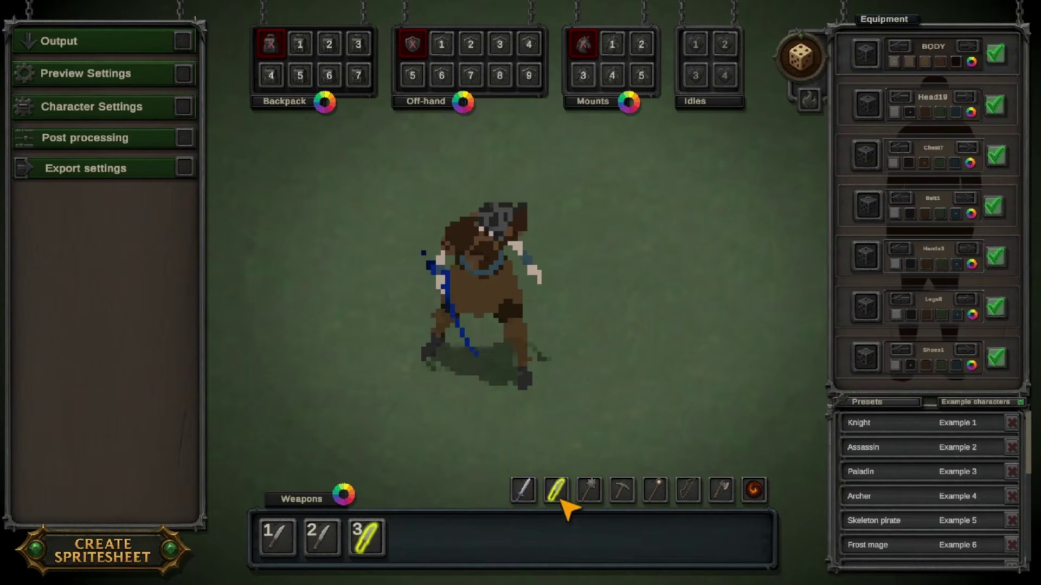
{"action": "left_click", "coordinate": [589, 490]}
{"action": "left_click", "coordinate": [367, 539]}
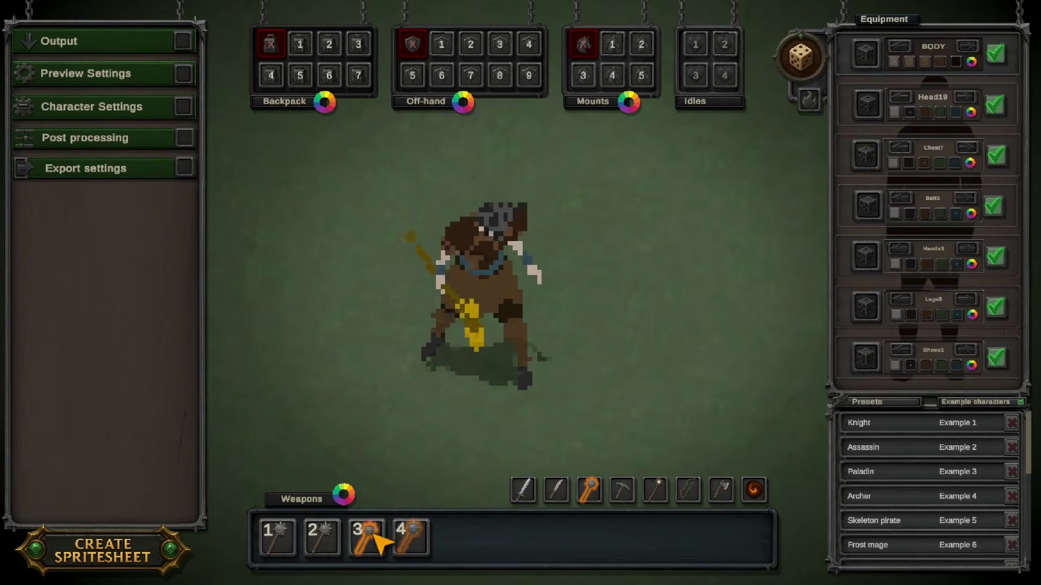
{"action": "left_click", "coordinate": [410, 542]}
{"action": "left_click", "coordinate": [621, 489]}
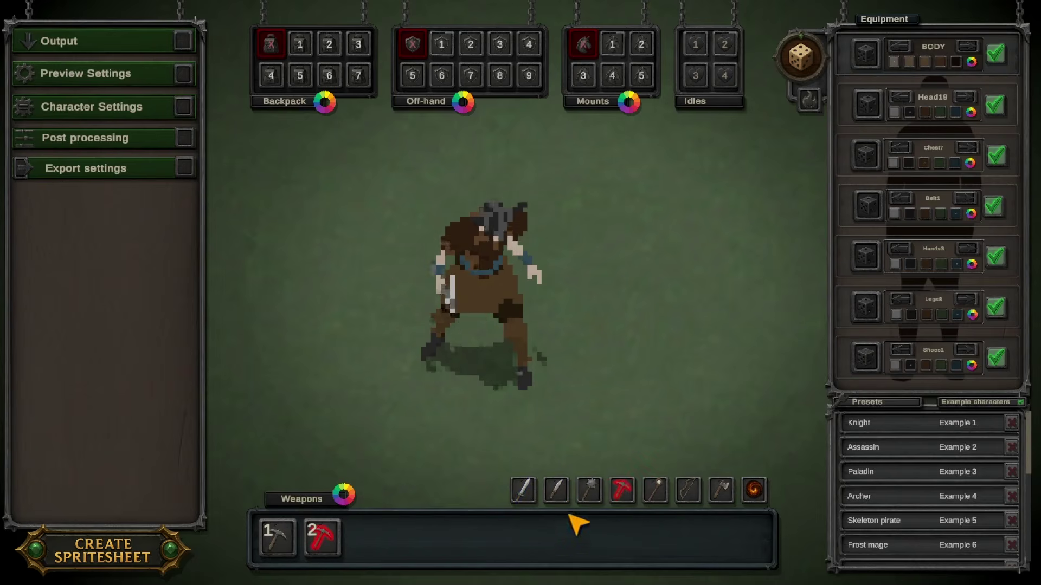
Preview bow 4, axe 1 and magic effect 2 as the character's weapon
{"action": "left_click", "coordinate": [688, 490]}
{"action": "left_click", "coordinate": [410, 537]}
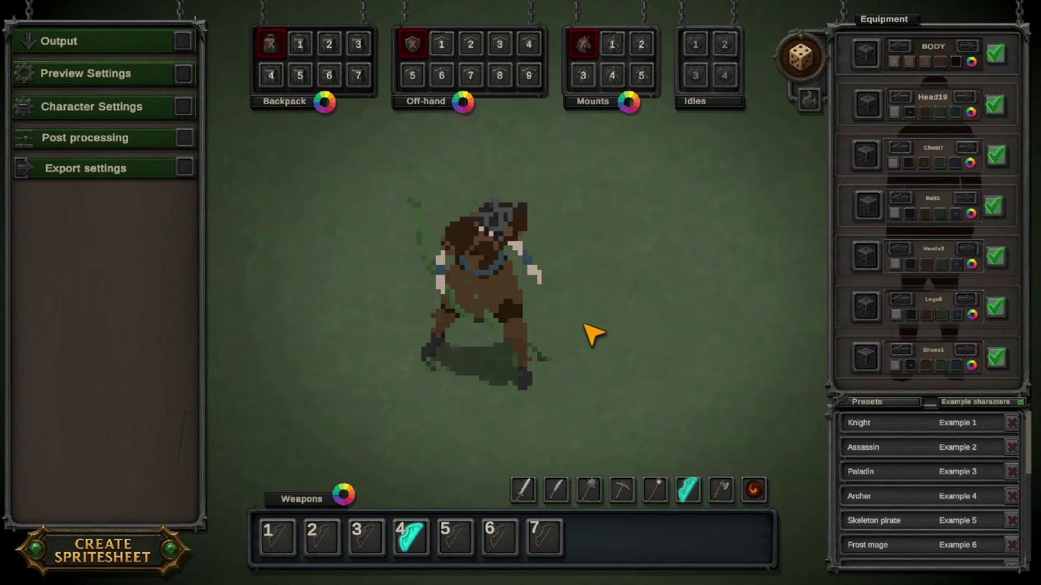
{"action": "left_click", "coordinate": [721, 490]}
{"action": "left_click", "coordinate": [277, 536]}
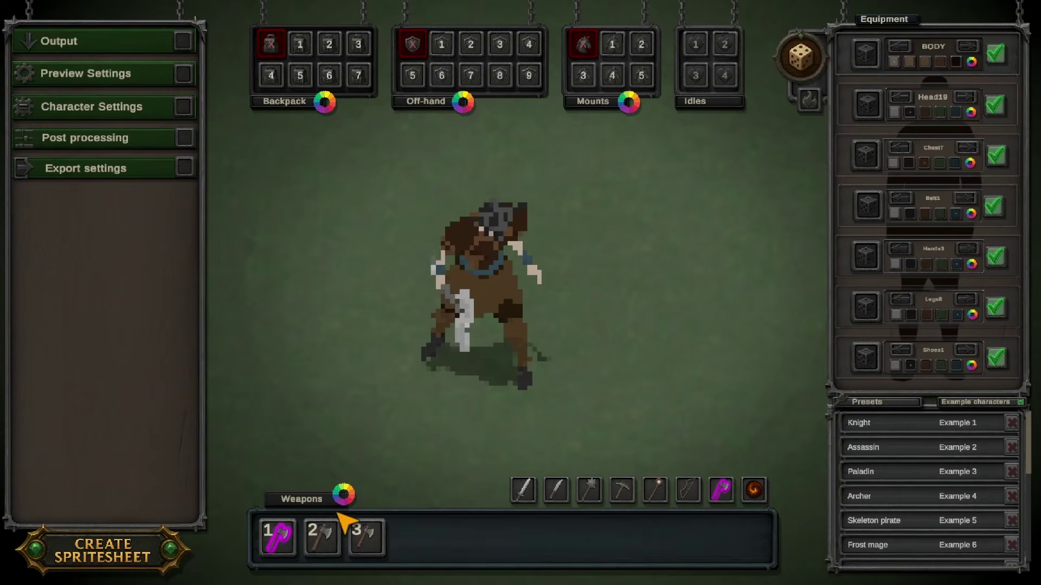
{"action": "left_click", "coordinate": [753, 490]}
{"action": "left_click", "coordinate": [321, 537]}
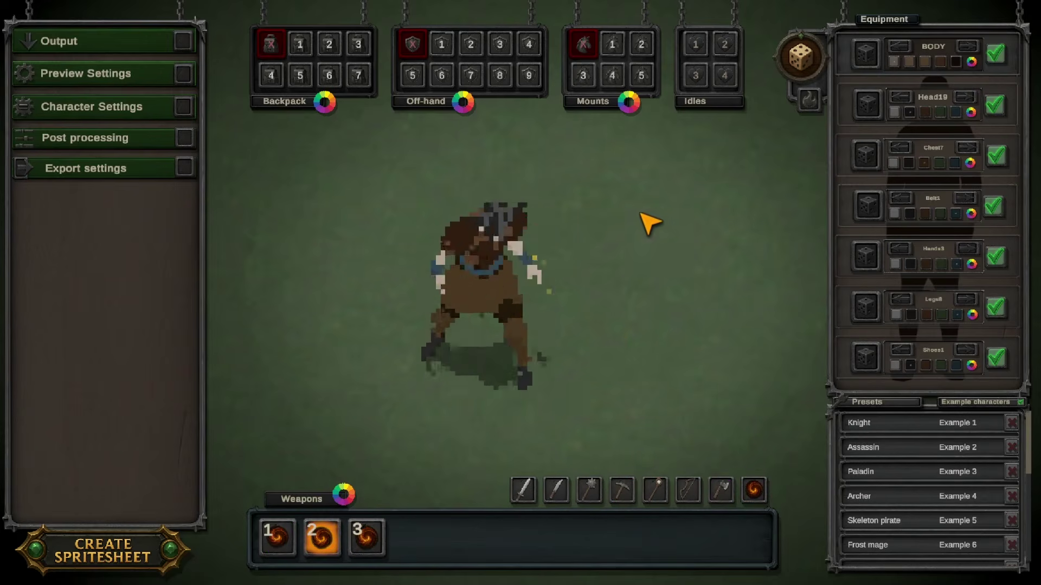
Equip bow 4 and recolour it Mocha (#6C5231)
{"action": "left_click", "coordinate": [688, 489]}
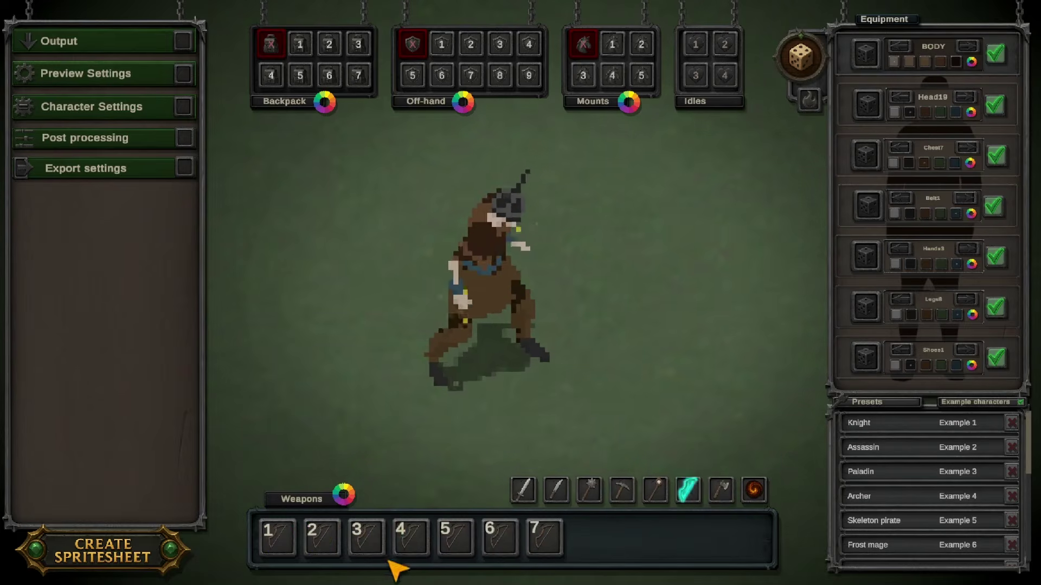
{"action": "left_click", "coordinate": [405, 545]}
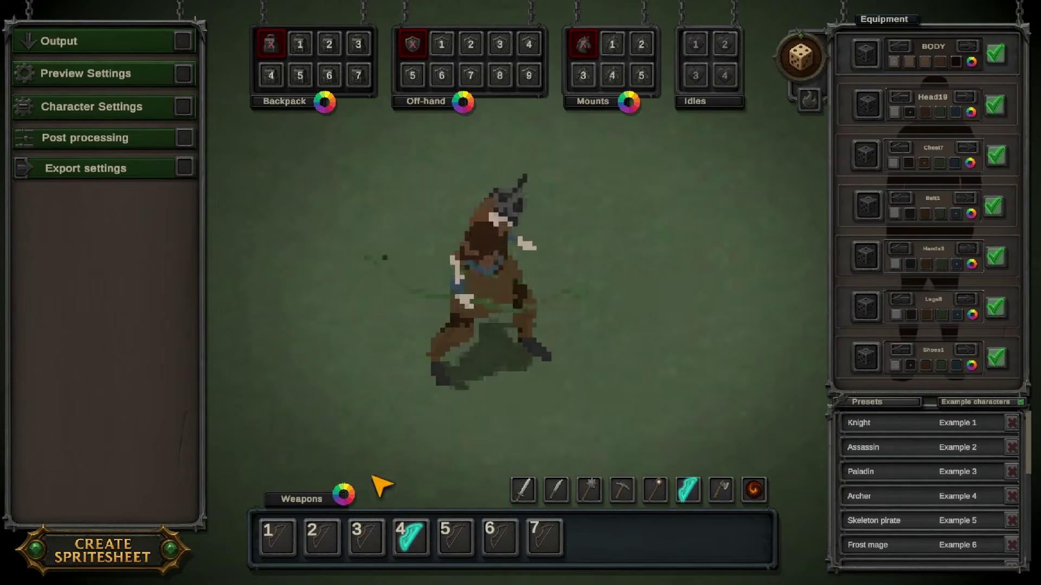
{"action": "left_click", "coordinate": [345, 495]}
{"action": "left_click", "coordinate": [960, 358]}
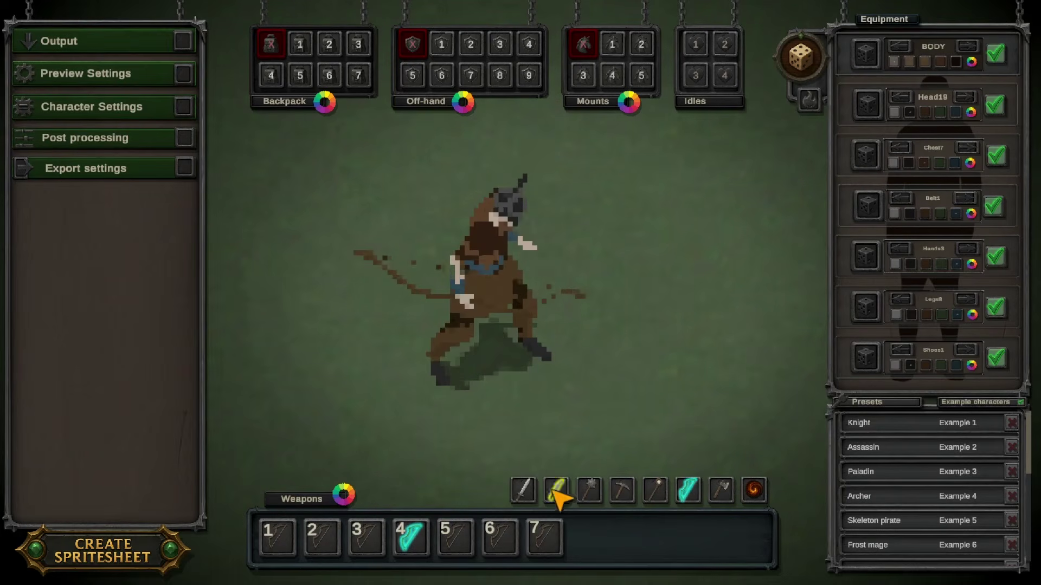
Switch back to swords, try numbers 5 and 1, and equip sword 2
{"action": "left_click", "coordinate": [523, 490]}
{"action": "left_click", "coordinate": [466, 536]}
{"action": "left_click", "coordinate": [463, 540]}
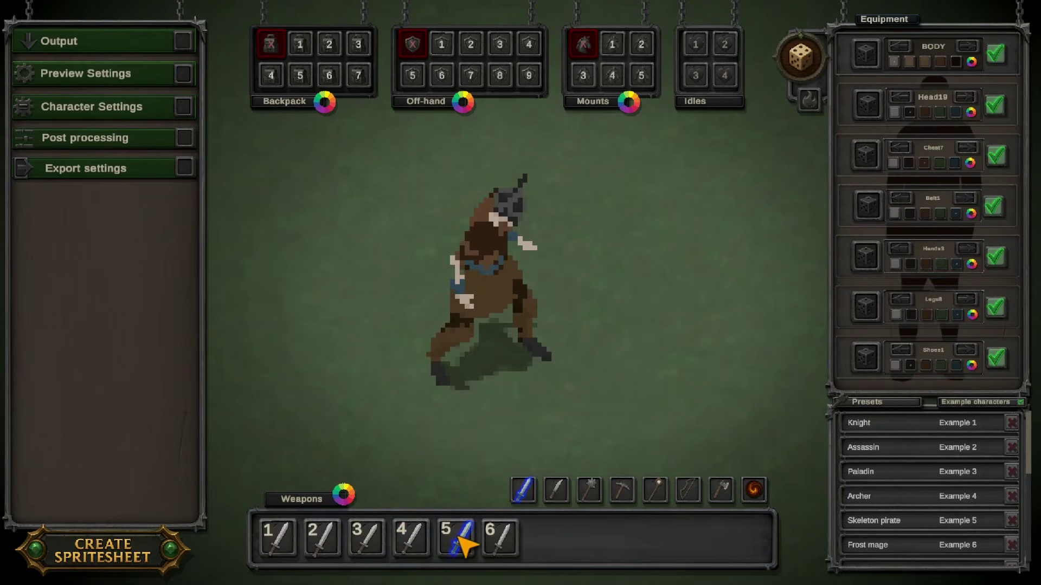
{"action": "left_click", "coordinate": [279, 537]}
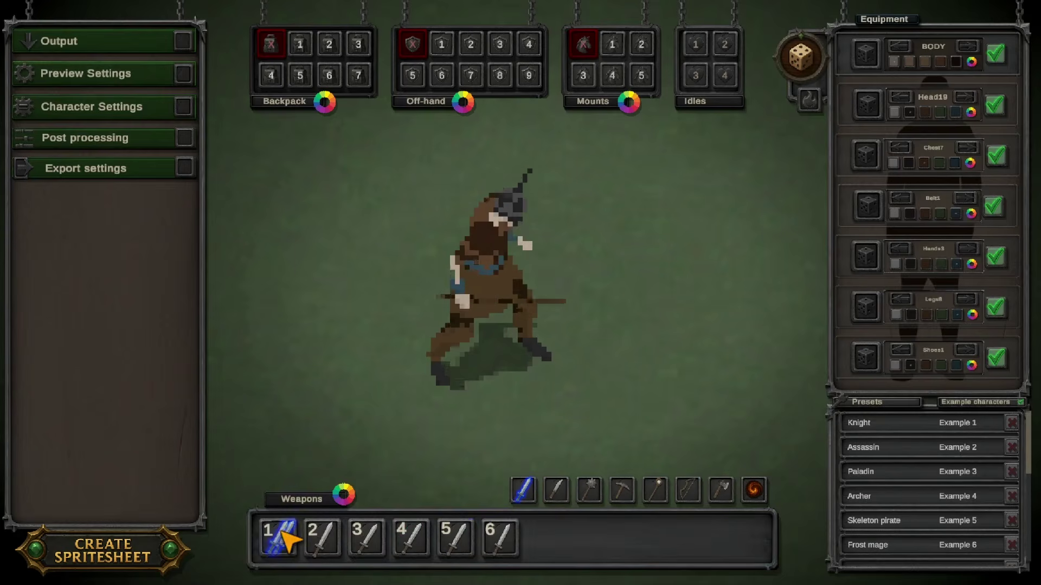
{"action": "left_click", "coordinate": [321, 537]}
Recolour the equipped sword light grey
{"action": "left_click", "coordinate": [349, 496]}
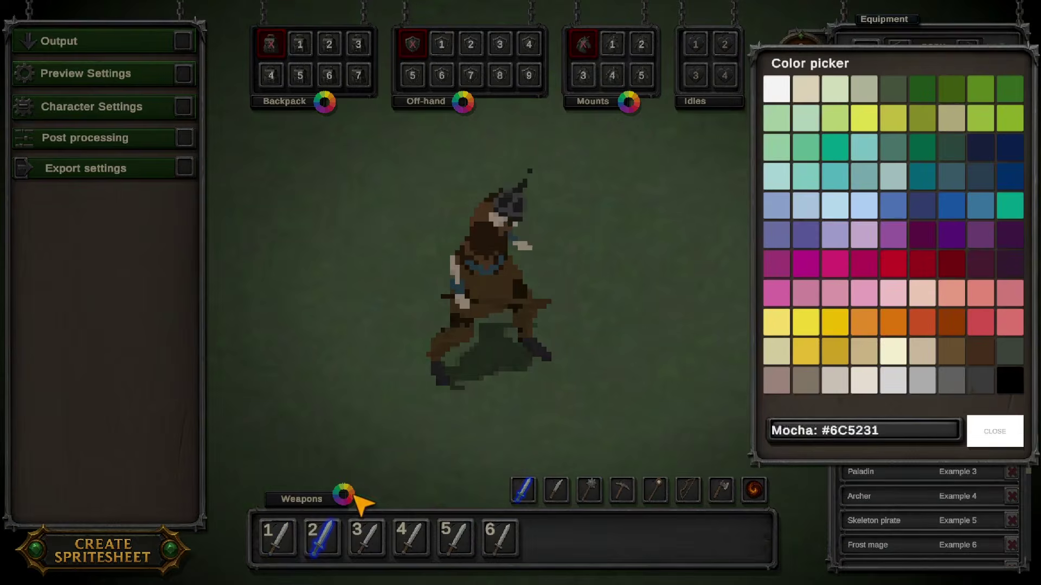
{"action": "left_click", "coordinate": [992, 432]}
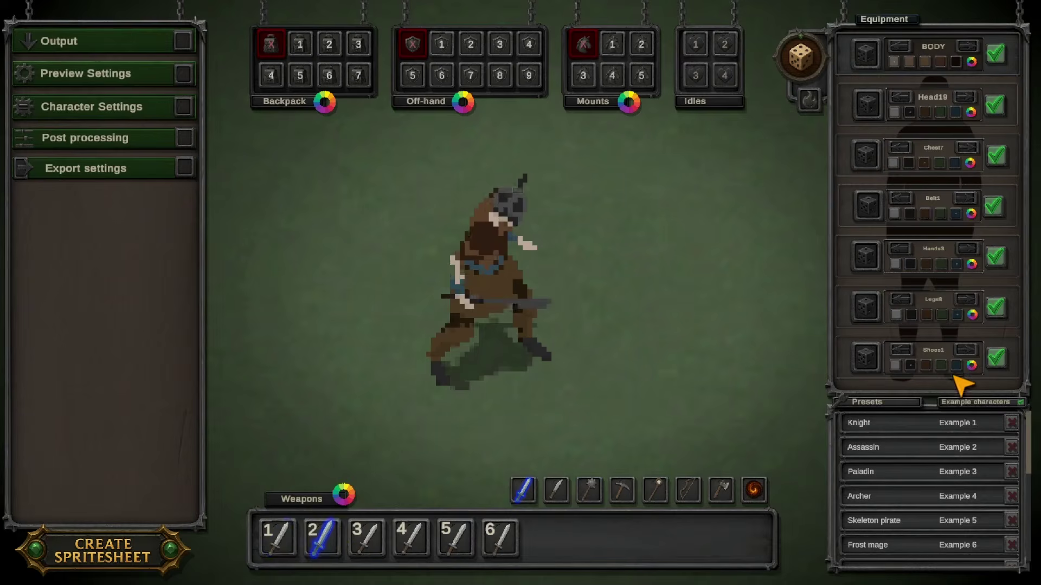
{"action": "left_click", "coordinate": [353, 494]}
{"action": "left_click", "coordinate": [913, 390]}
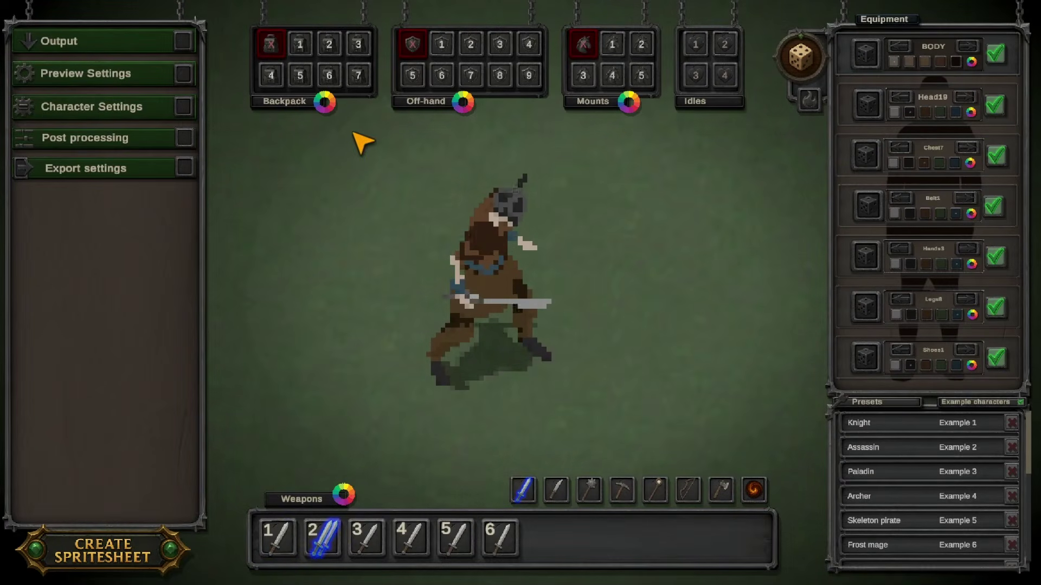
Try backpack items 1, 2, 4, 5 and 7 on the character, and equip backpack 6
{"action": "left_click", "coordinate": [300, 46]}
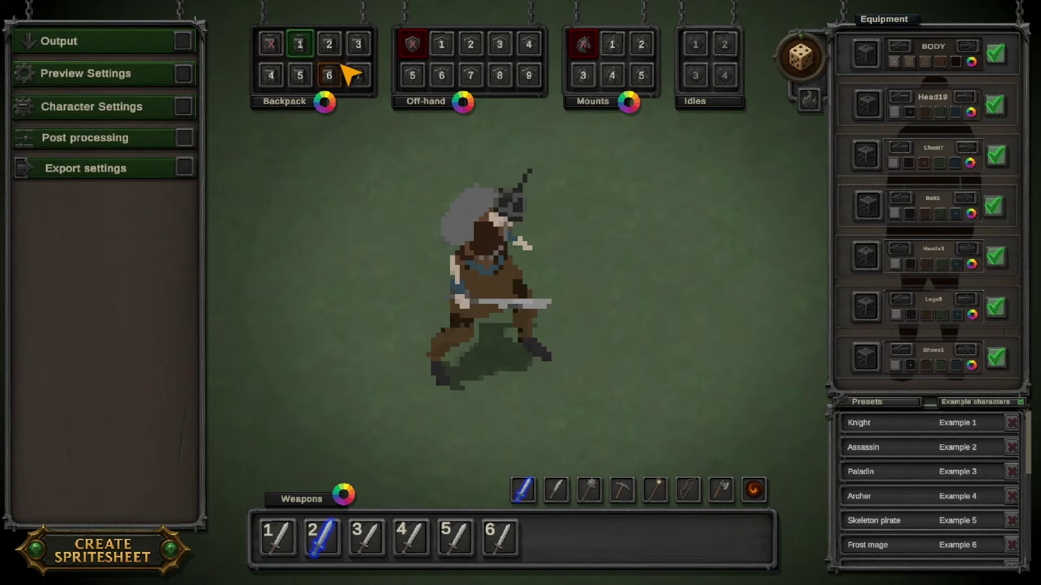
{"action": "left_click", "coordinate": [329, 48]}
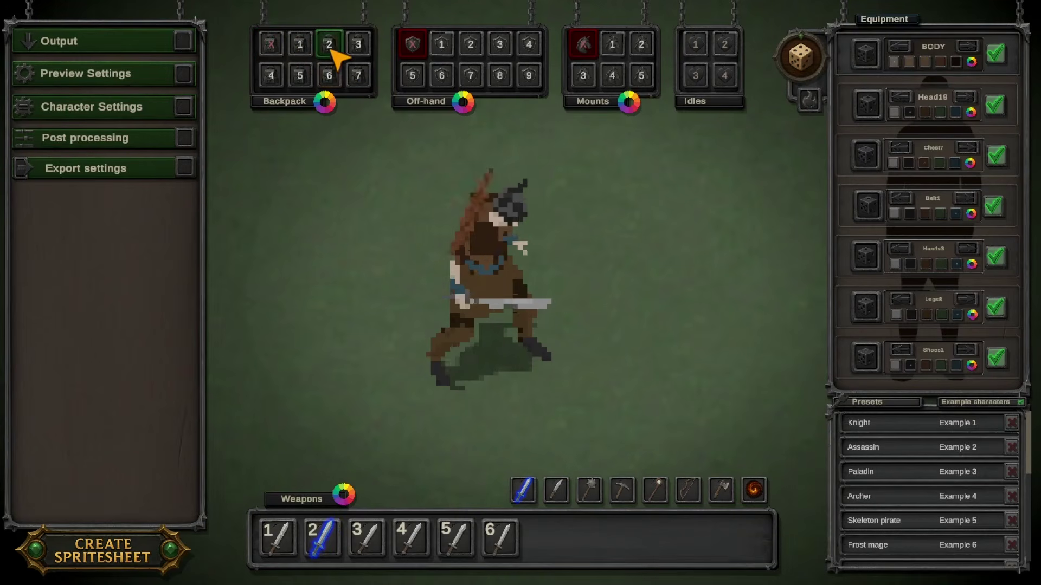
{"action": "left_click", "coordinate": [272, 77]}
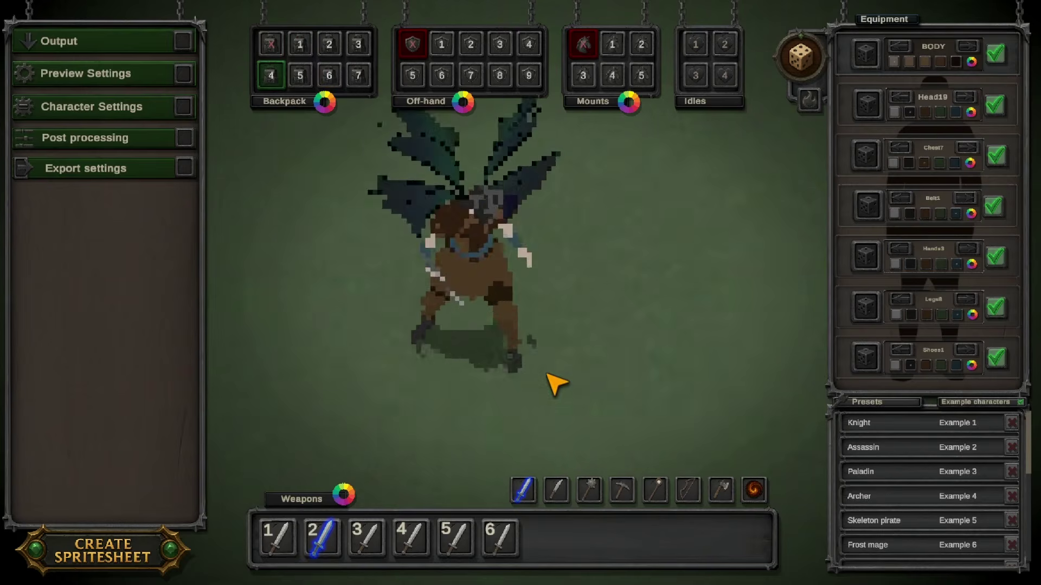
{"action": "left_click", "coordinate": [296, 72]}
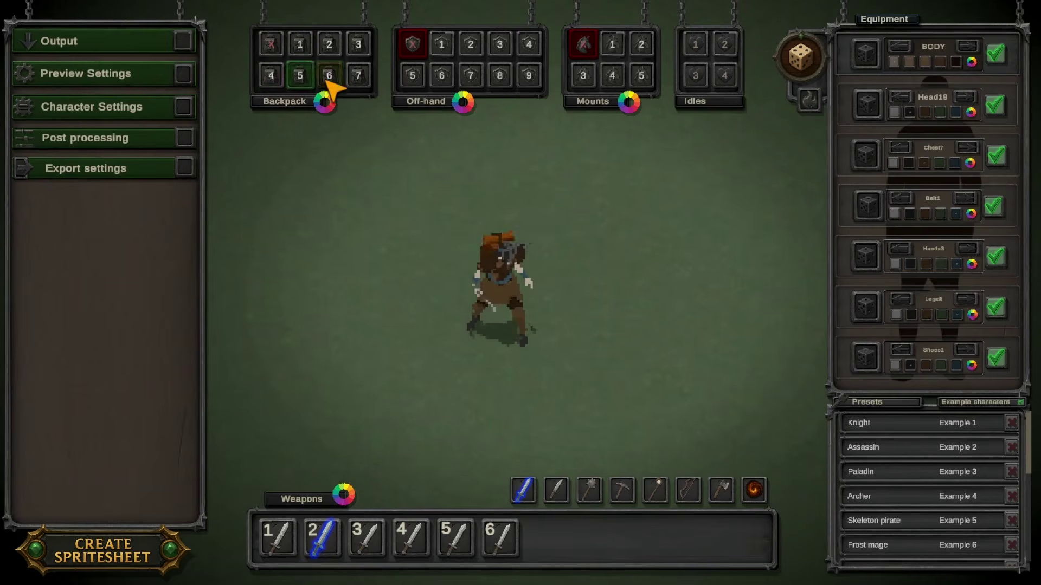
{"action": "left_click", "coordinate": [357, 76]}
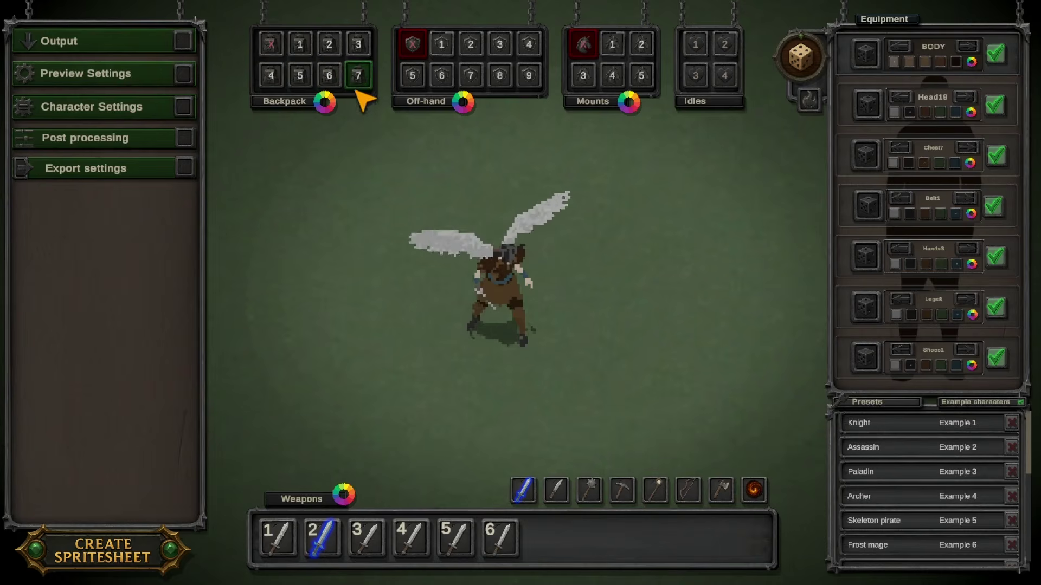
{"action": "left_click", "coordinate": [329, 76]}
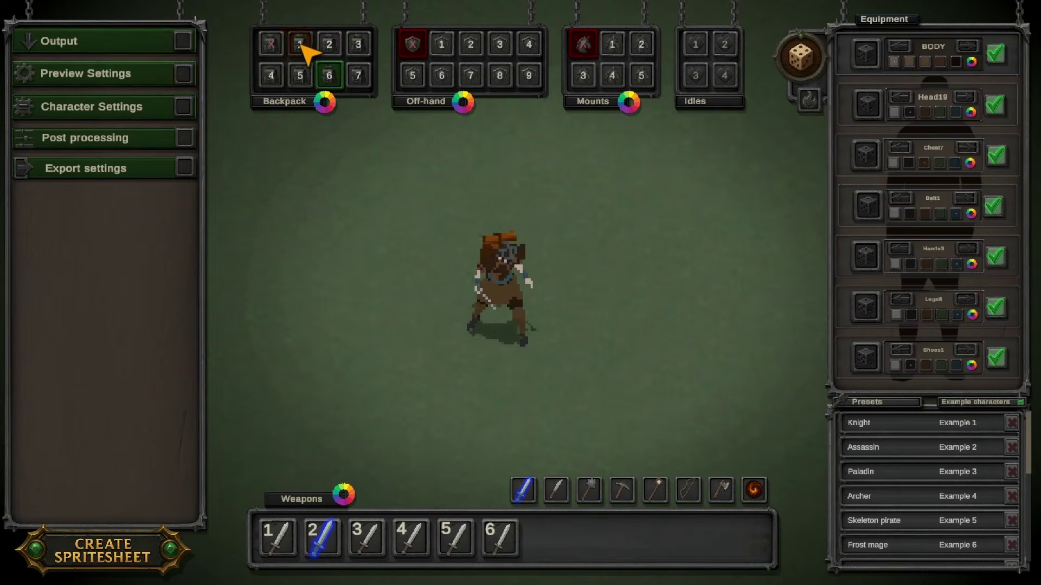
Equip backpack 2 and recolour it Mermaid (#00A28B), and take the backpack off the character
{"action": "left_click", "coordinate": [329, 45]}
{"action": "left_click", "coordinate": [324, 102]}
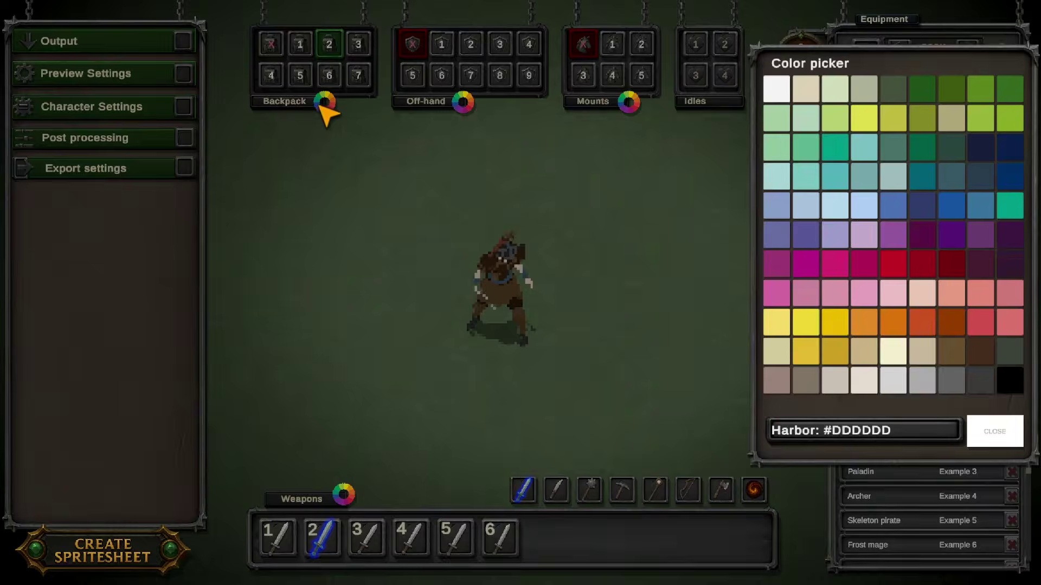
{"action": "left_click", "coordinate": [831, 163]}
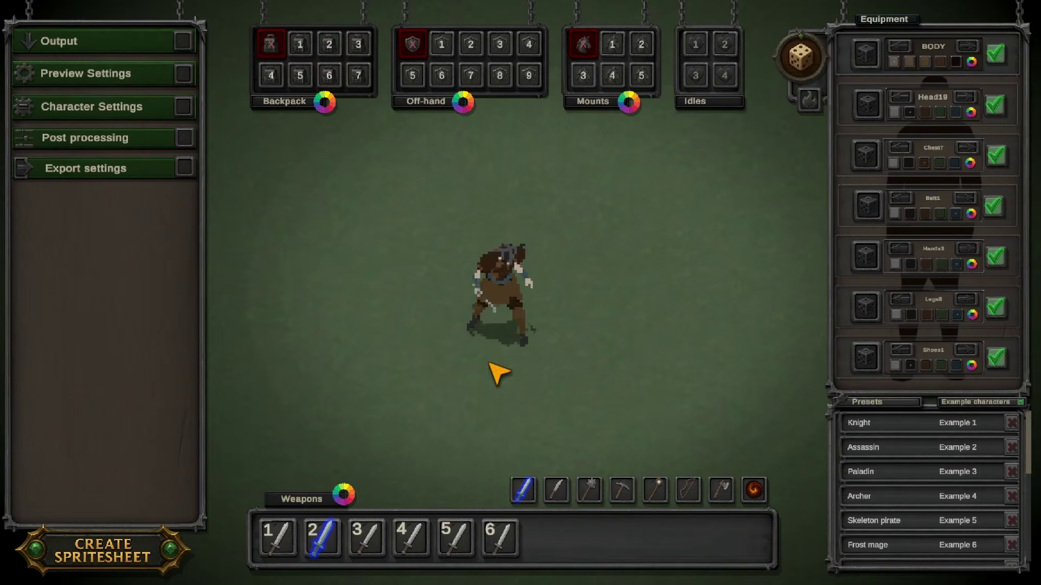
Try off-hand items 1 through 8 on the character
{"action": "left_click", "coordinate": [442, 50]}
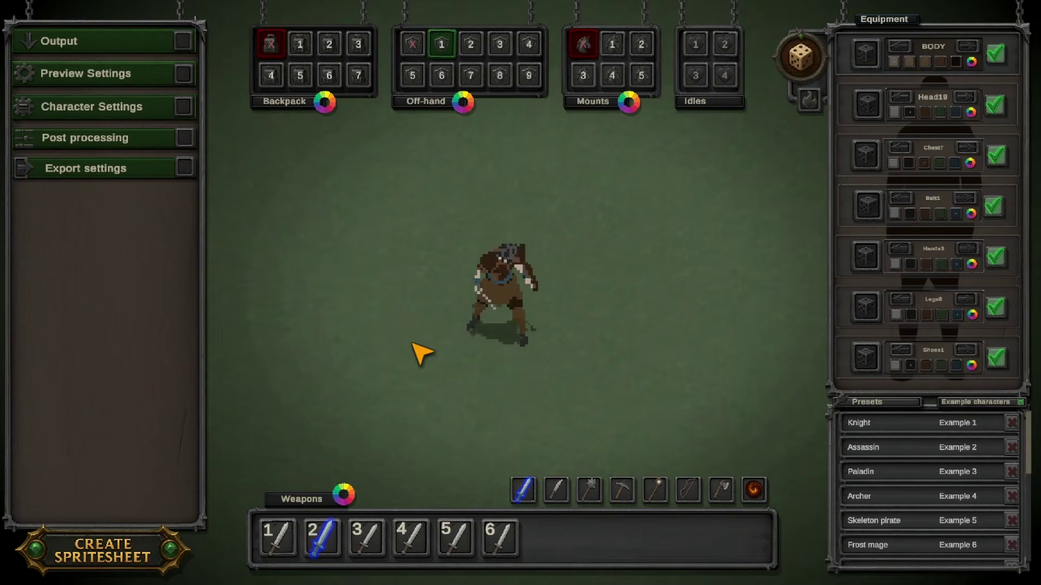
{"action": "left_click", "coordinate": [471, 44]}
{"action": "left_click", "coordinate": [499, 44]}
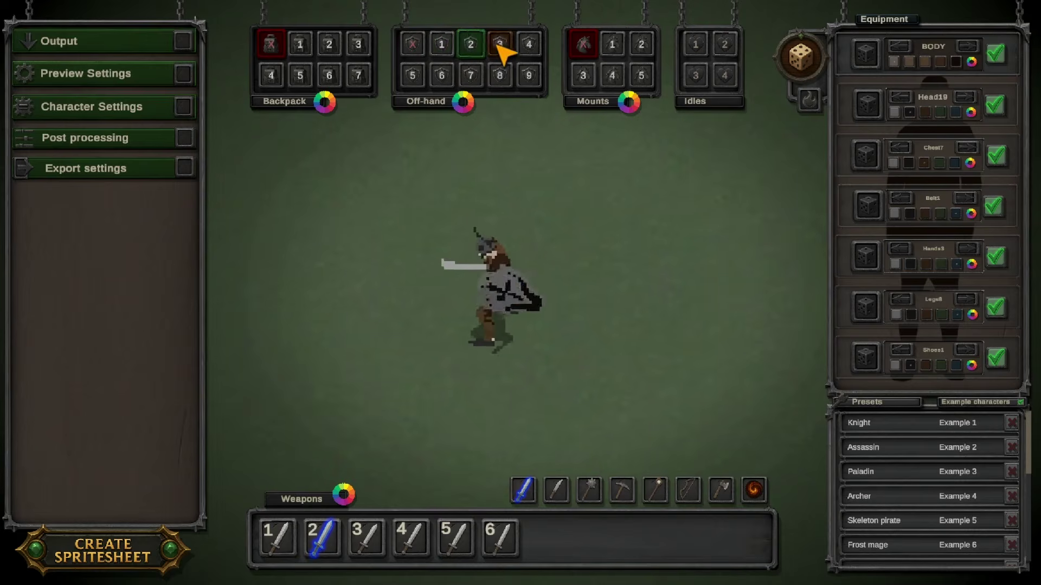
{"action": "left_click", "coordinate": [529, 44]}
{"action": "left_click", "coordinate": [412, 75]}
{"action": "left_click", "coordinate": [441, 75]}
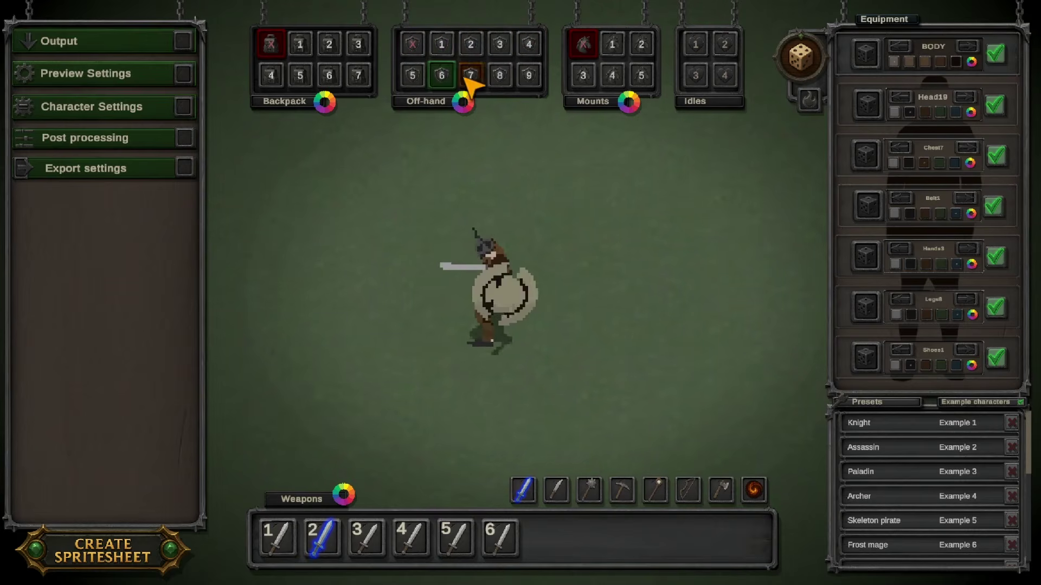
{"action": "left_click", "coordinate": [471, 75]}
{"action": "left_click", "coordinate": [493, 79]}
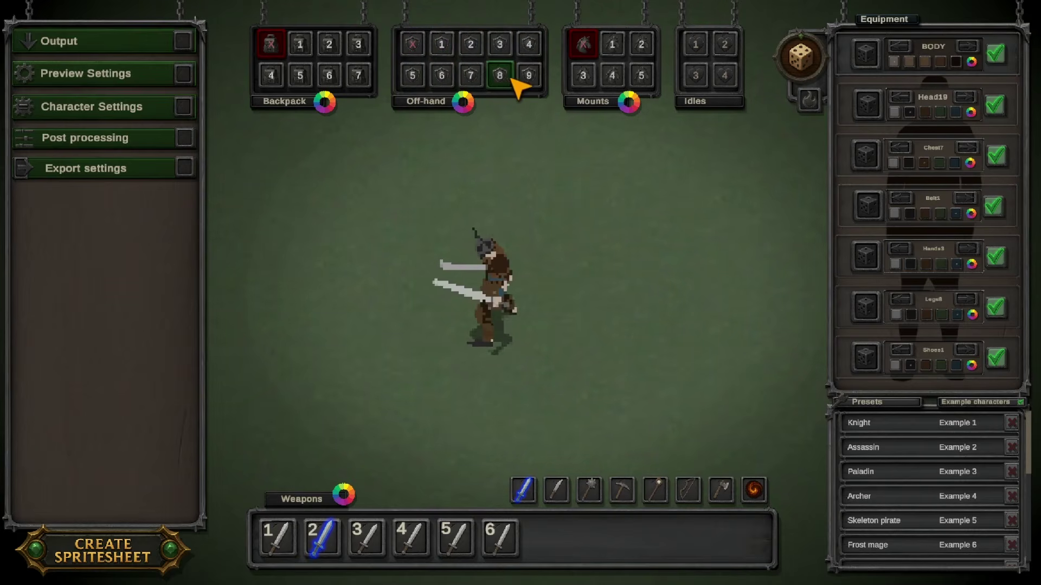
Equip off-hand shield 1 and recolour it, trying a teal shade before Mocha (#6C5231)
{"action": "left_click", "coordinate": [464, 104]}
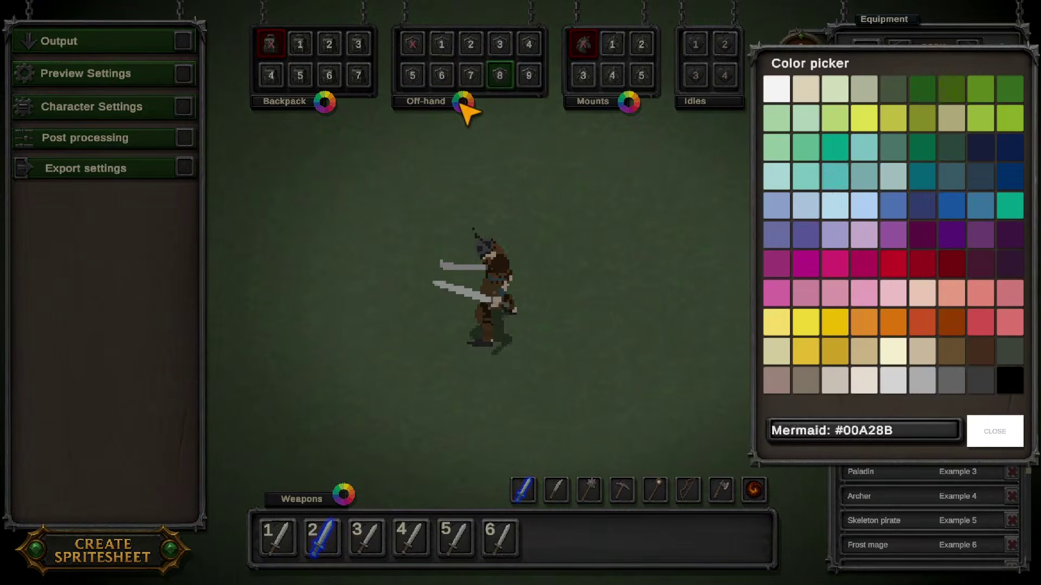
{"action": "left_click", "coordinate": [829, 174]}
{"action": "left_click", "coordinate": [441, 46]}
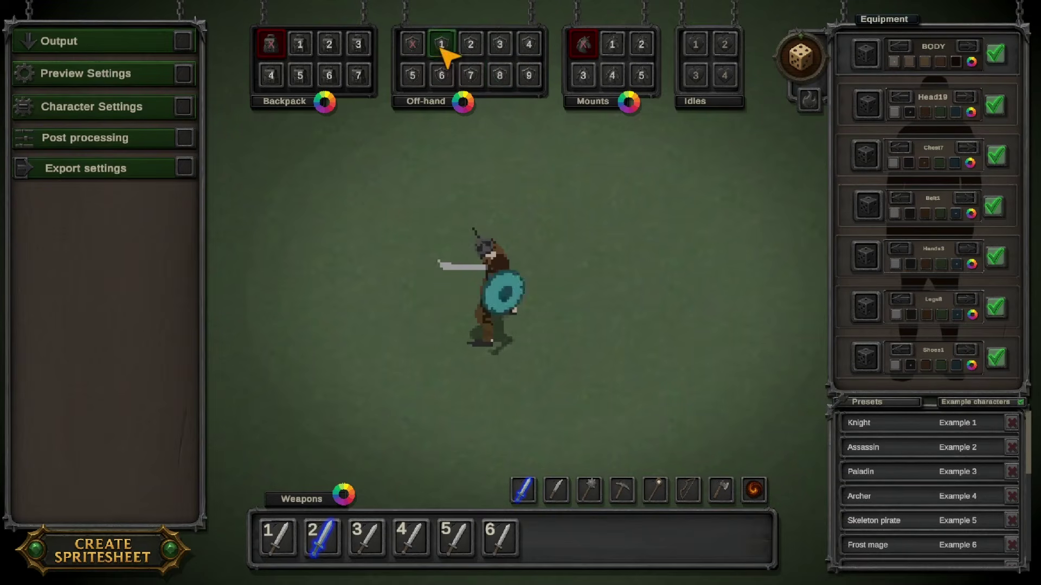
{"action": "left_click", "coordinate": [464, 104]}
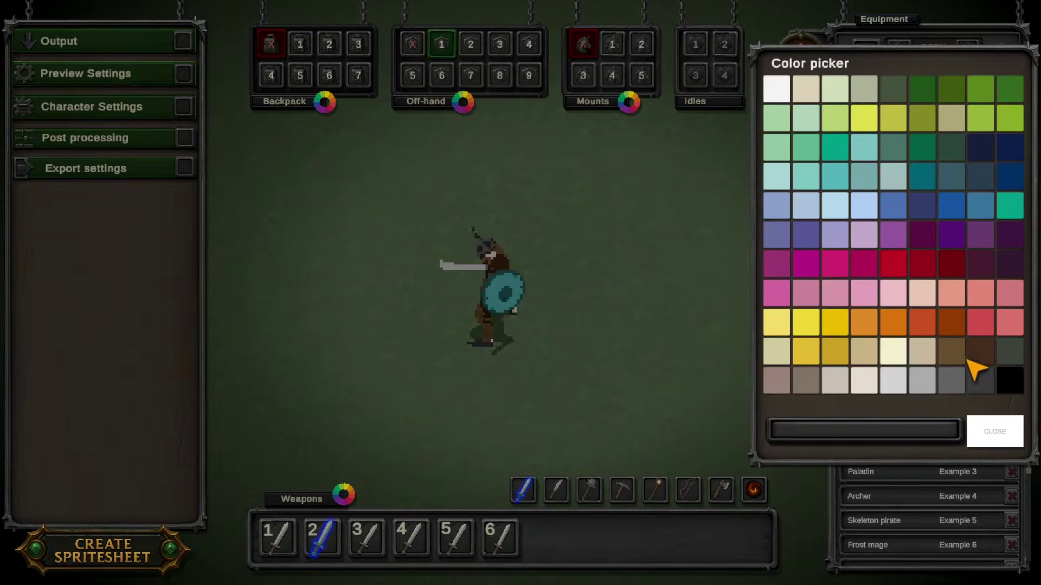
{"action": "left_click", "coordinate": [962, 360]}
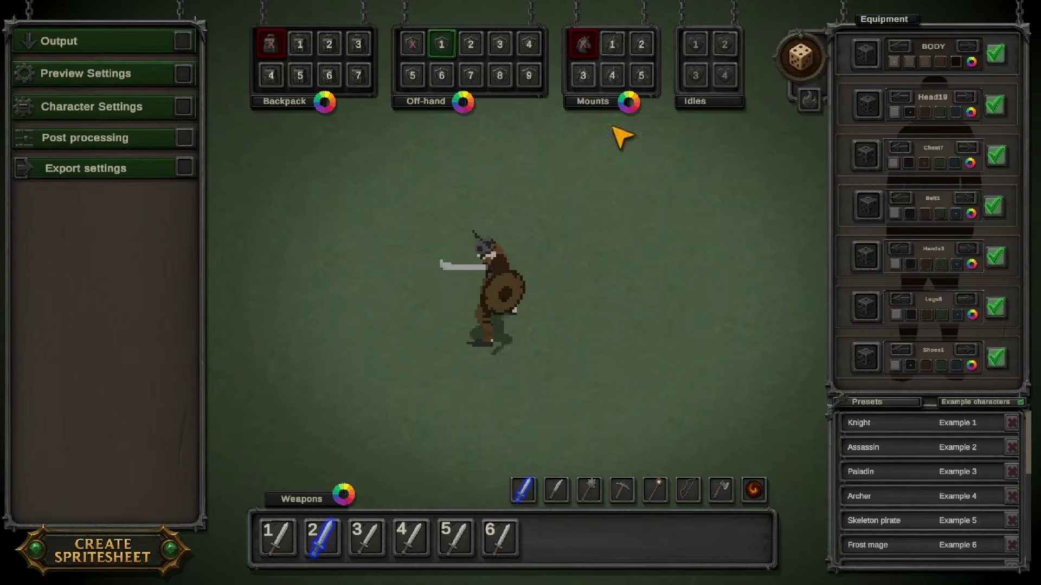
Try mounts 1 through 5 under the character
{"action": "left_click", "coordinate": [617, 42]}
{"action": "left_click", "coordinate": [635, 43]}
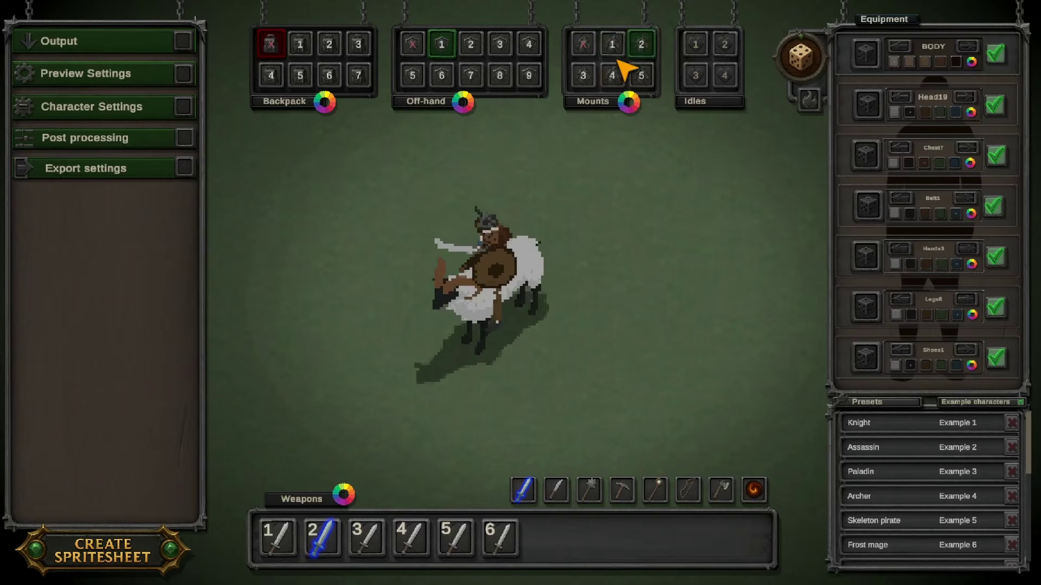
{"action": "left_click", "coordinate": [584, 75]}
{"action": "left_click", "coordinate": [611, 75]}
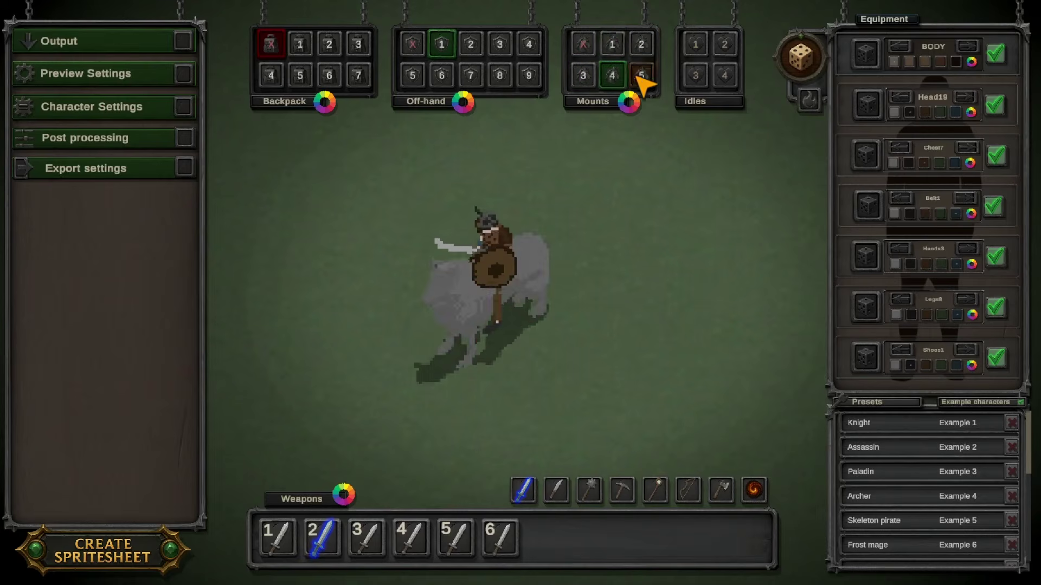
{"action": "left_click", "coordinate": [643, 77]}
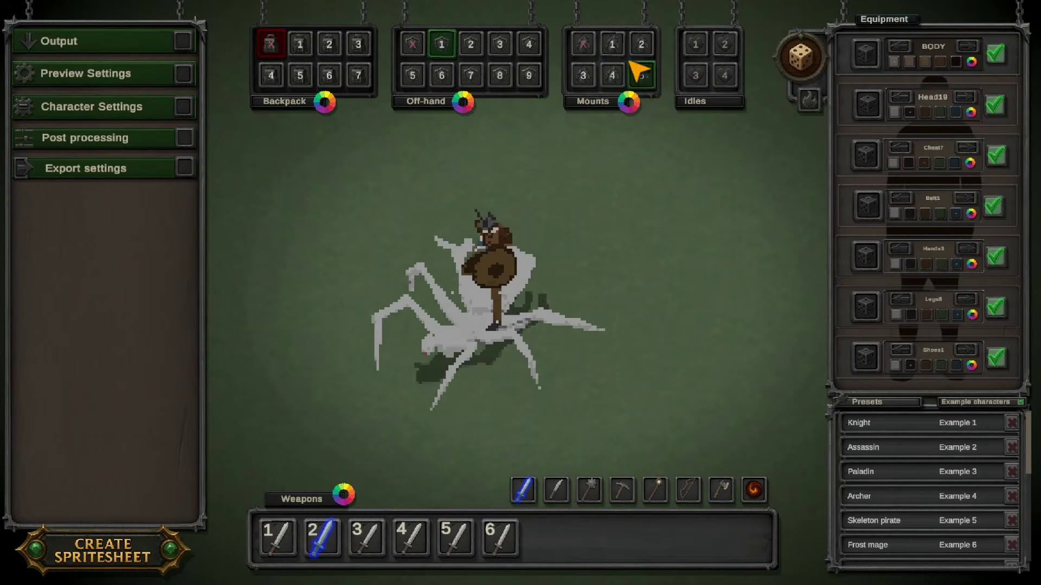
Try mount 1 in Mocha (#6C5231), dark grey, green and white, and remove the mount
{"action": "left_click", "coordinate": [612, 45]}
{"action": "left_click", "coordinate": [630, 98]}
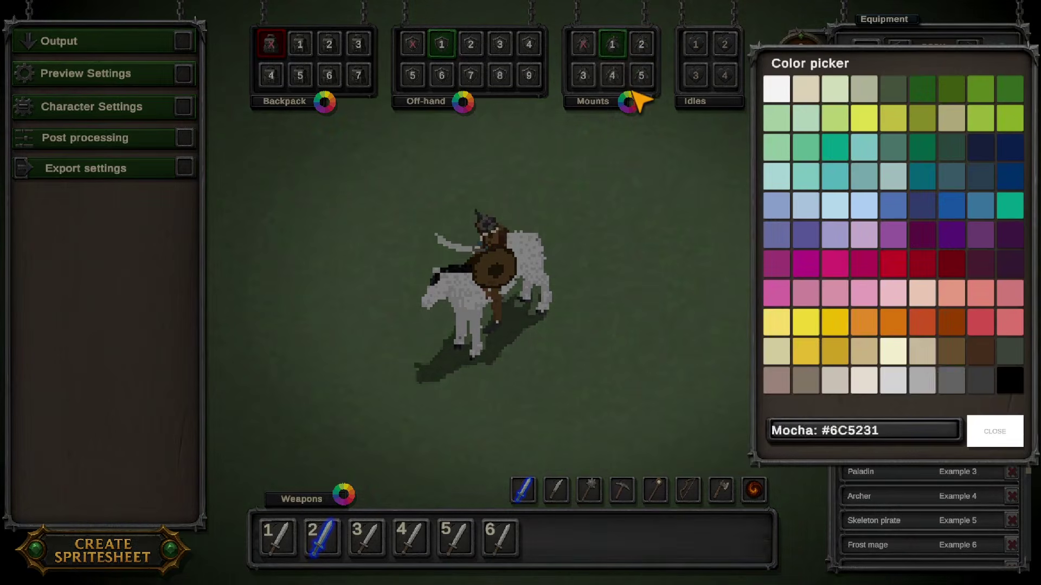
{"action": "left_click", "coordinate": [951, 359]}
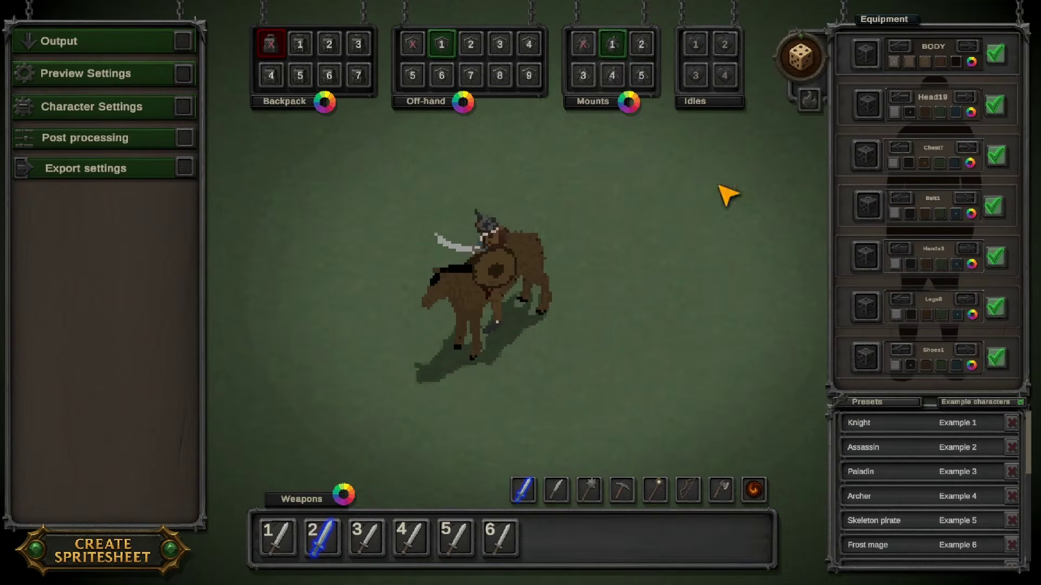
{"action": "left_click", "coordinate": [628, 102]}
{"action": "left_click", "coordinate": [979, 389]}
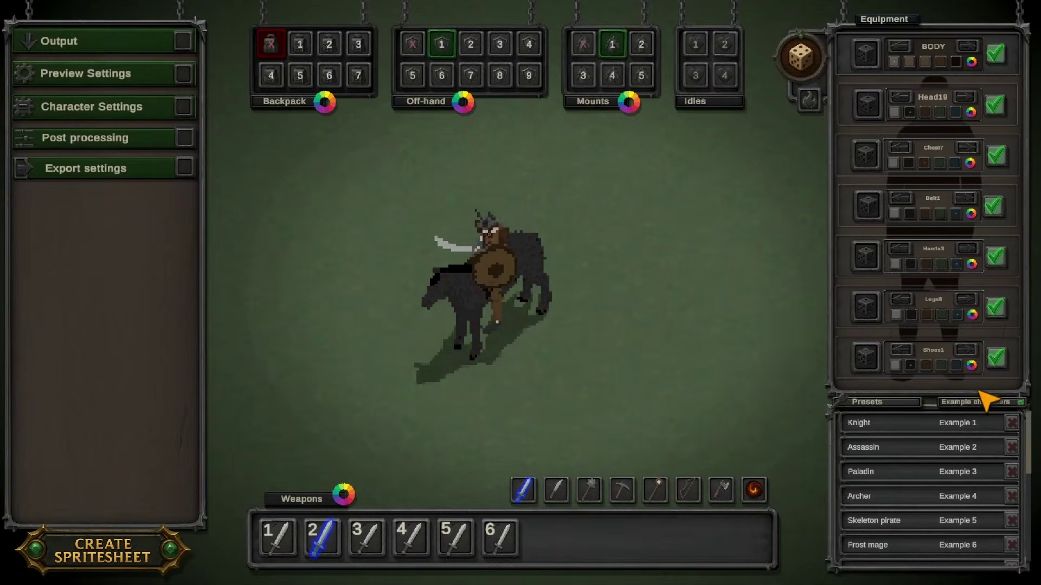
{"action": "left_click", "coordinate": [629, 103]}
{"action": "left_click", "coordinate": [834, 163]}
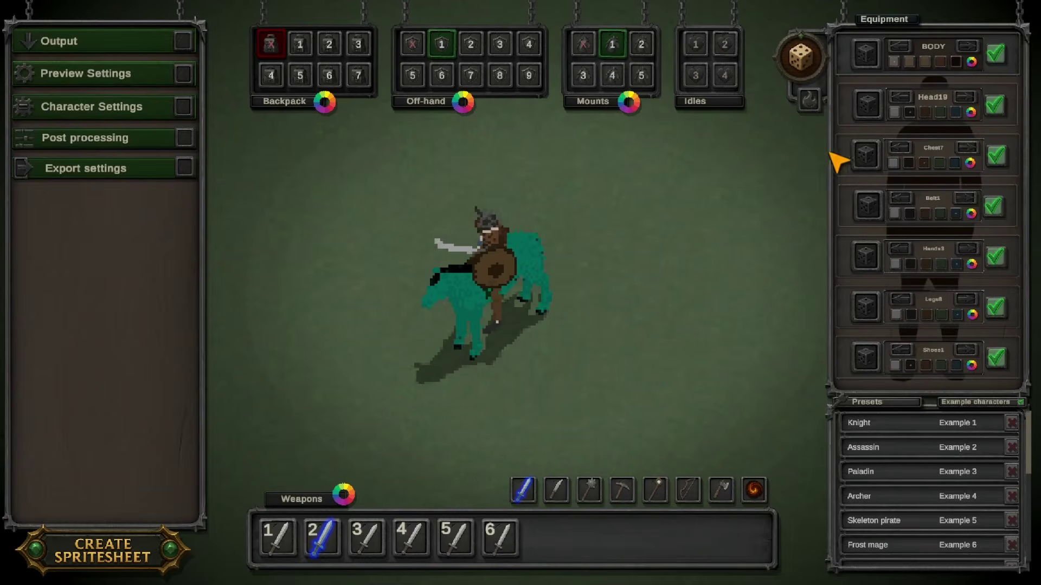
{"action": "left_click", "coordinate": [629, 103]}
{"action": "left_click", "coordinate": [779, 92]}
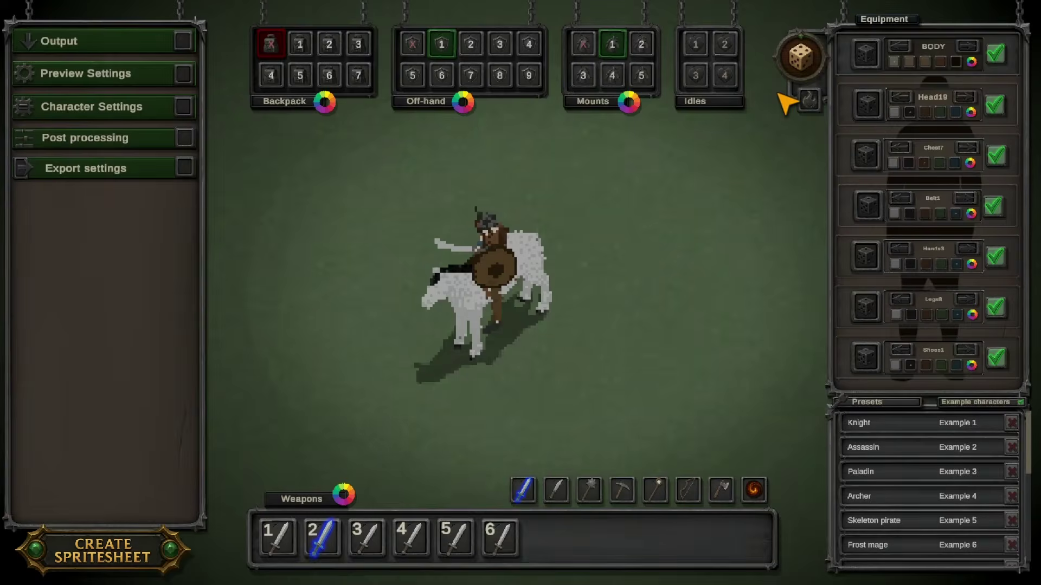
{"action": "left_click", "coordinate": [585, 46]}
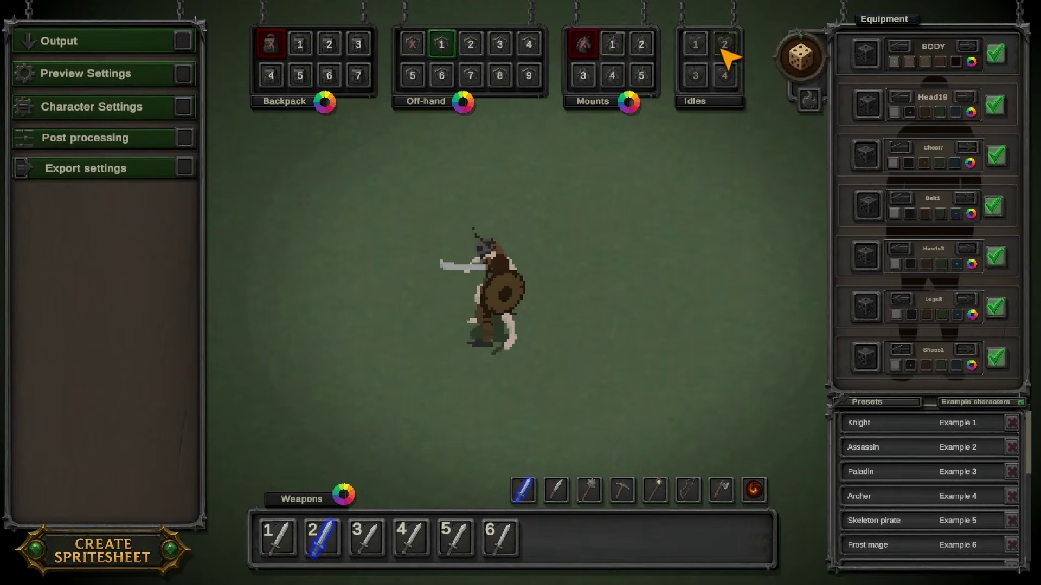
Preview idle animations 3, 4, 2 and 1 on the character at a closer view
{"action": "left_click", "coordinate": [695, 75]}
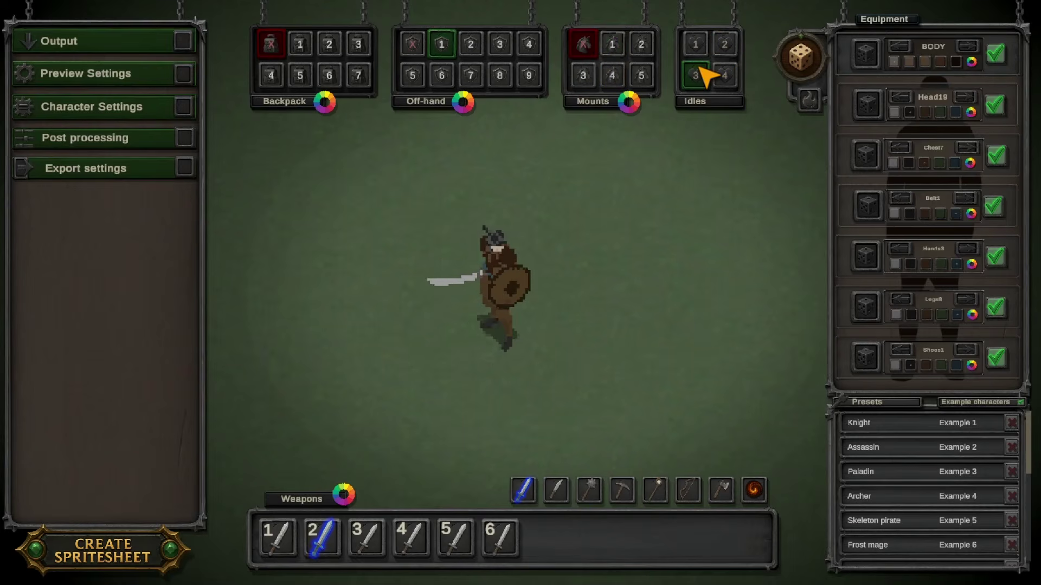
{"action": "left_click", "coordinate": [725, 76]}
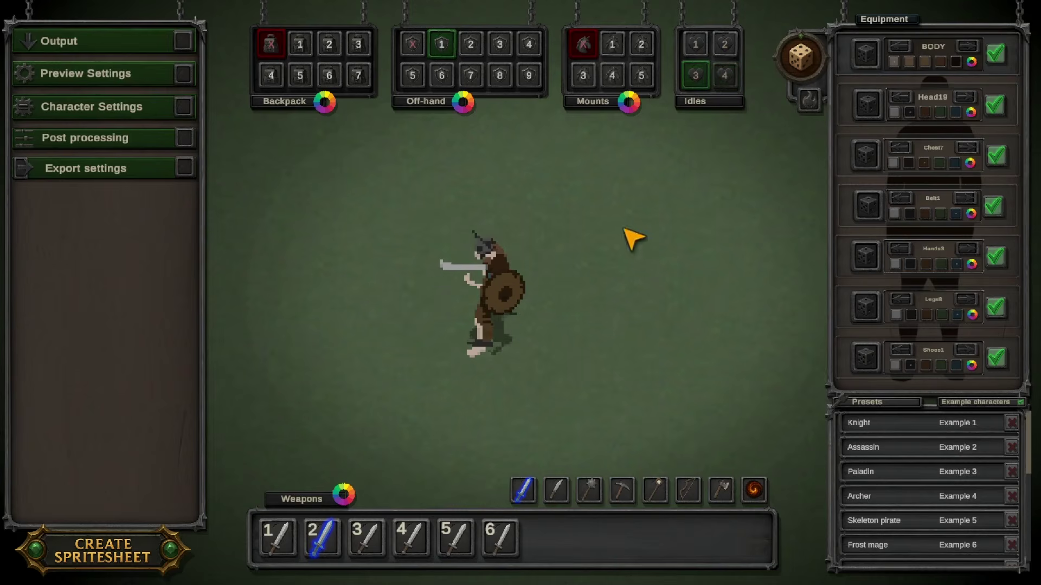
{"action": "scroll", "coordinate": [537, 341], "scroll_direction": "up", "scroll_amount": 3}
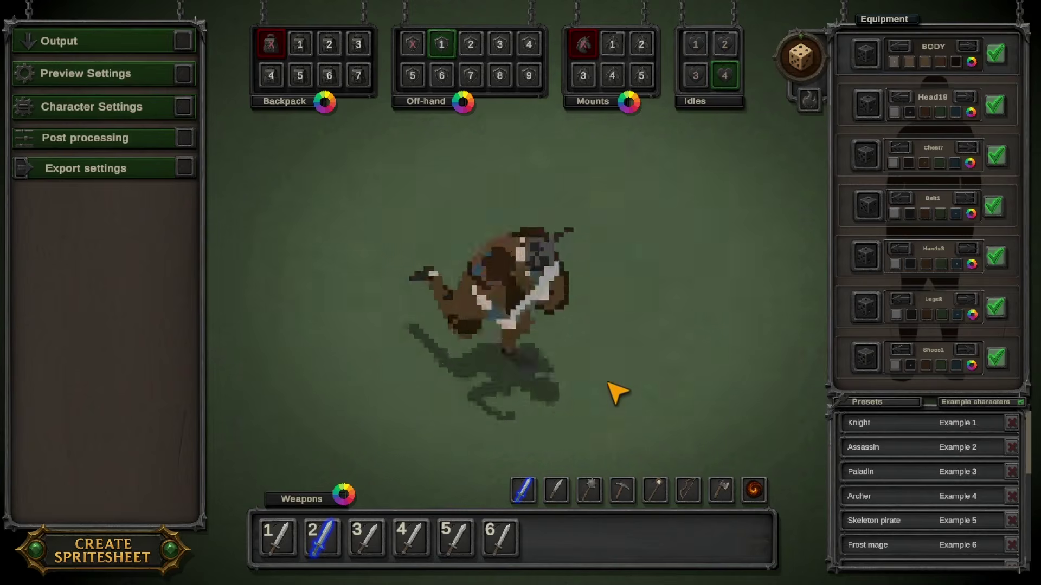
{"action": "left_click", "coordinate": [724, 44]}
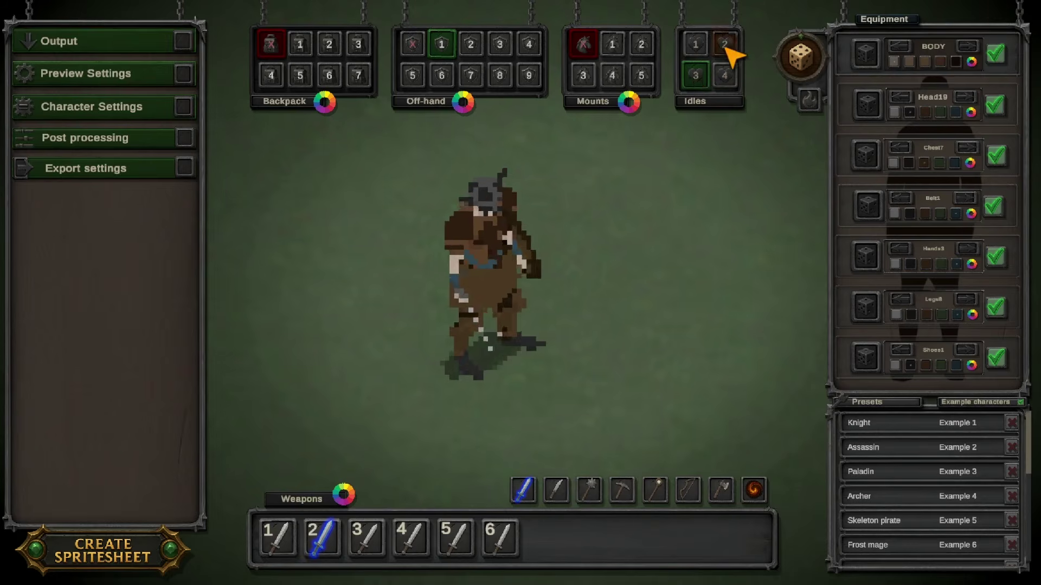
{"action": "left_click", "coordinate": [696, 45]}
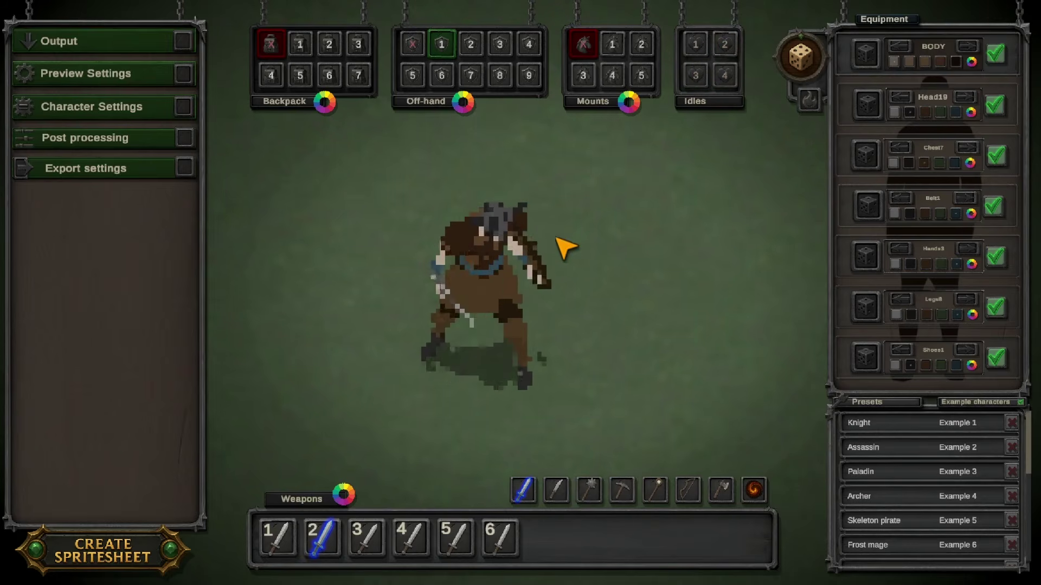
Disable the shoes, legs, hands, belt, chest, head and body parts, and remove the off-hand shield
{"action": "left_click", "coordinate": [998, 358]}
{"action": "left_click", "coordinate": [998, 307]}
{"action": "left_click", "coordinate": [996, 256]}
{"action": "left_click", "coordinate": [994, 206]}
{"action": "left_click", "coordinate": [996, 156]}
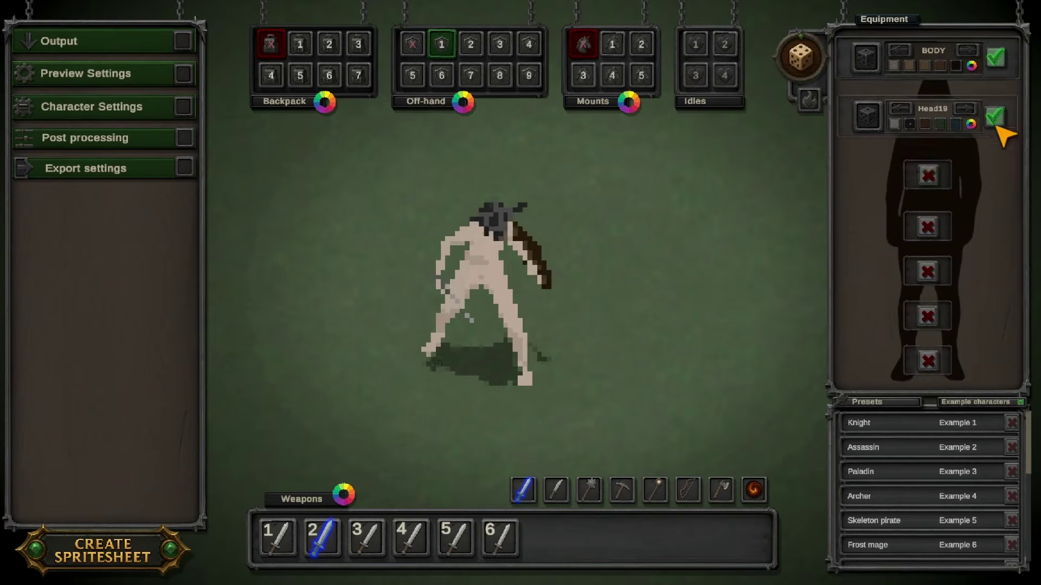
{"action": "left_click", "coordinate": [995, 116]}
{"action": "left_click", "coordinate": [995, 58]}
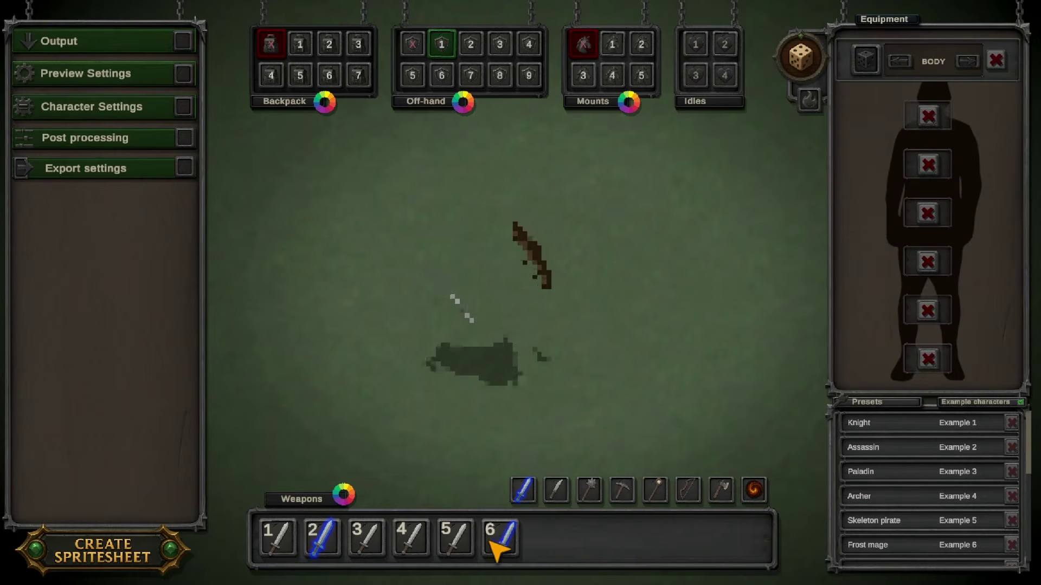
{"action": "left_click", "coordinate": [413, 45]}
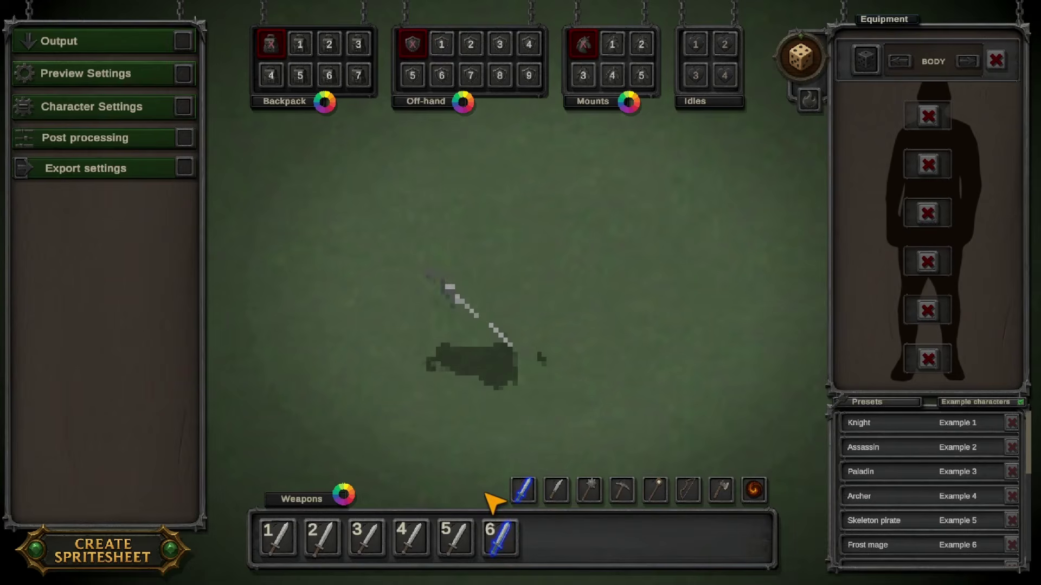
Re-equip off-hand shield 1 and enable the body, head, chest, belt, hands, legs and shoes again
{"action": "left_click", "coordinate": [442, 45]}
{"action": "left_click", "coordinate": [996, 60]}
{"action": "left_click", "coordinate": [928, 116]}
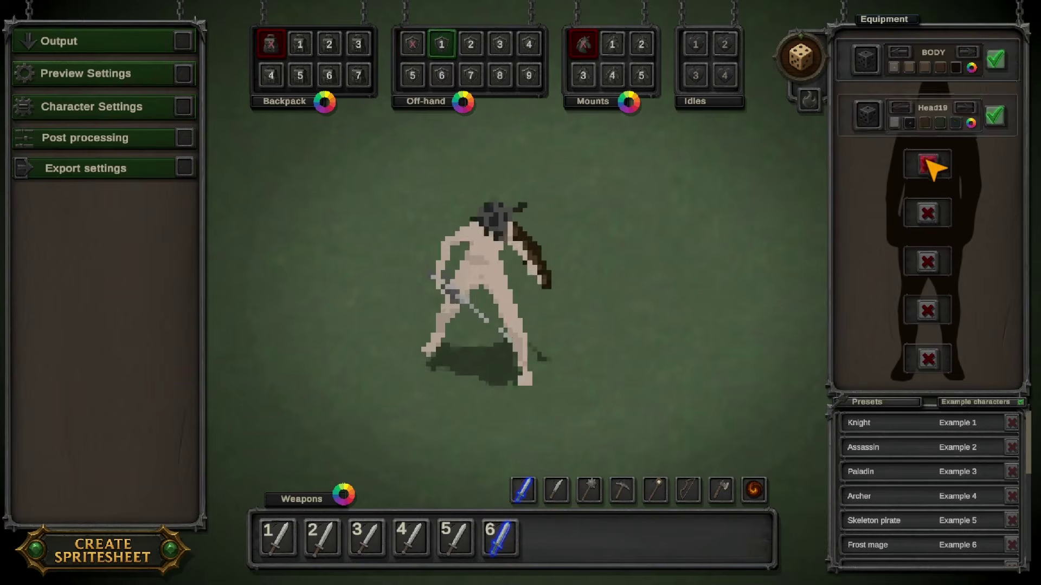
{"action": "left_click", "coordinate": [928, 166]}
{"action": "left_click", "coordinate": [927, 219]}
{"action": "left_click", "coordinate": [929, 271]}
{"action": "left_click", "coordinate": [930, 331]}
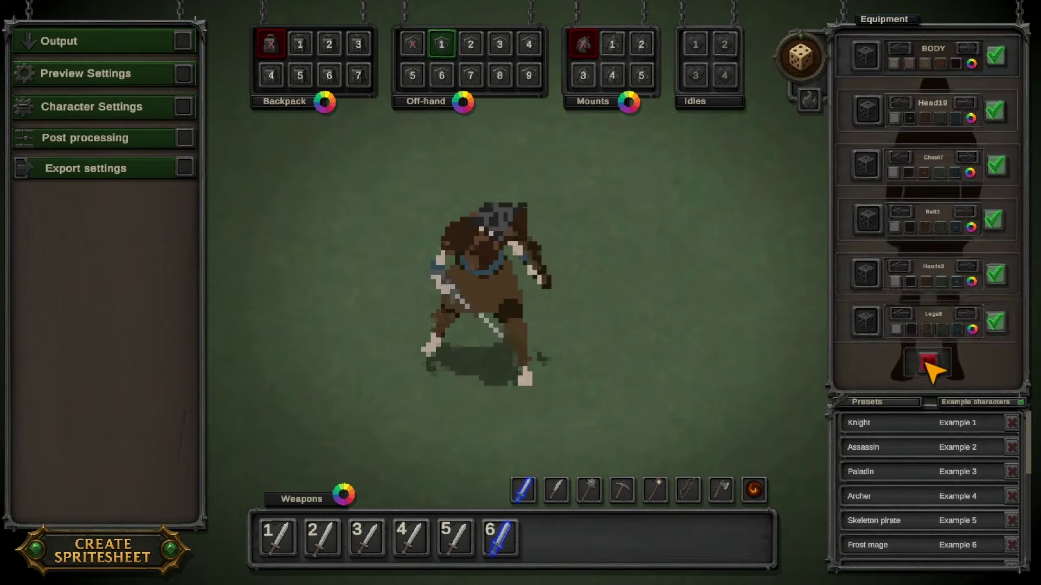
{"action": "left_click", "coordinate": [929, 366]}
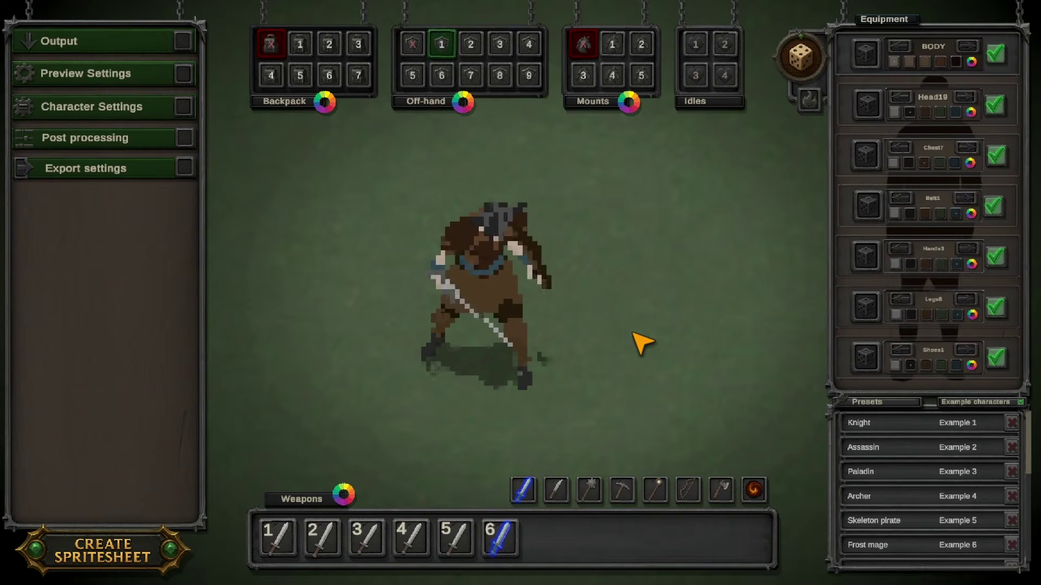
Equip sword 2 and save the character's output configuration as a preset named Warrior
{"action": "key", "text": "2"}
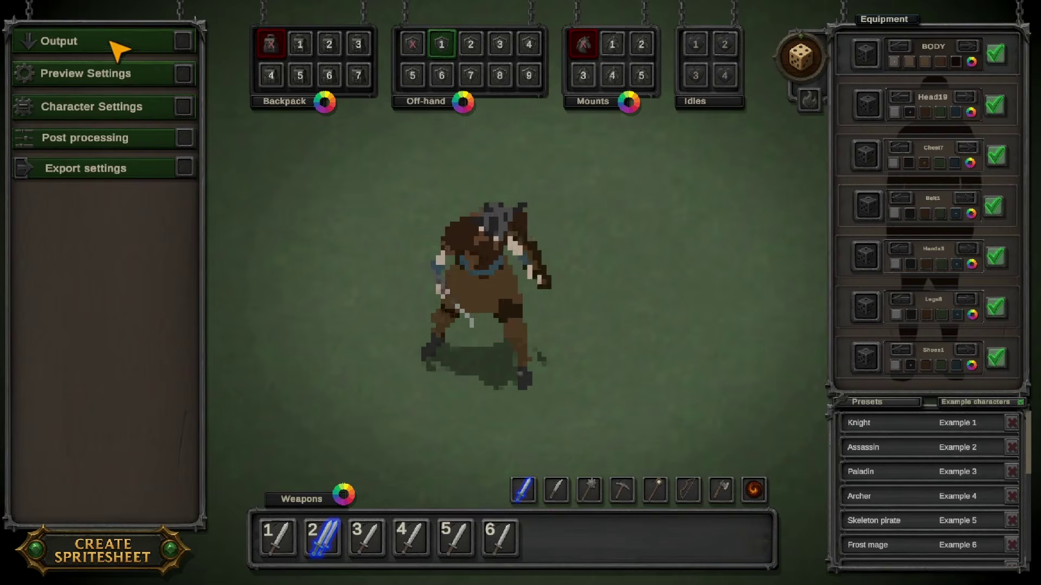
{"action": "left_click", "coordinate": [183, 41]}
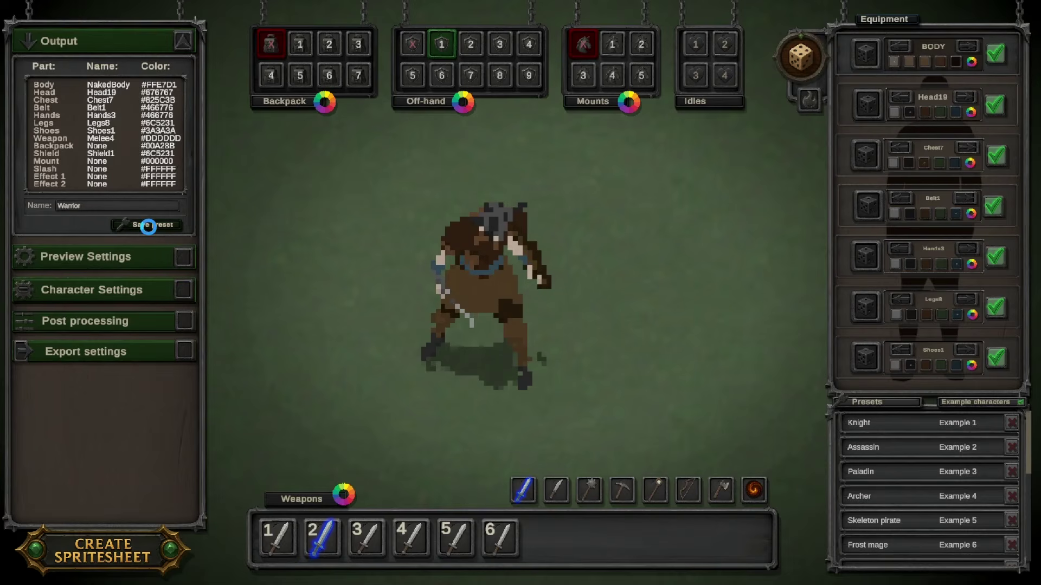
Preview the Fire mage, Spirit, Skeleton and Monster example character presets one after another
{"action": "scroll", "coordinate": [913, 519], "scroll_direction": "down", "scroll_amount": 10}
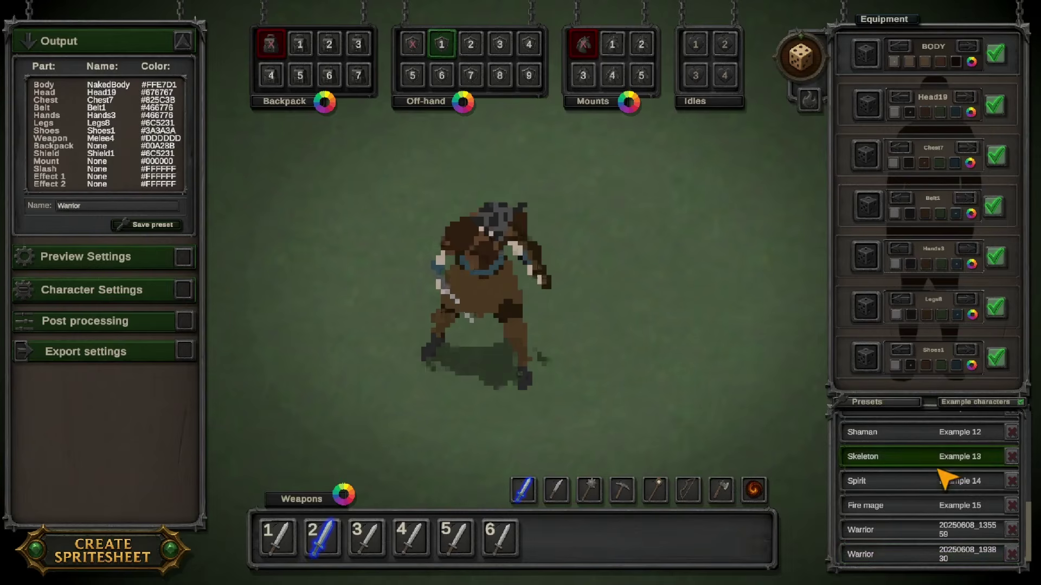
{"action": "left_click", "coordinate": [912, 508]}
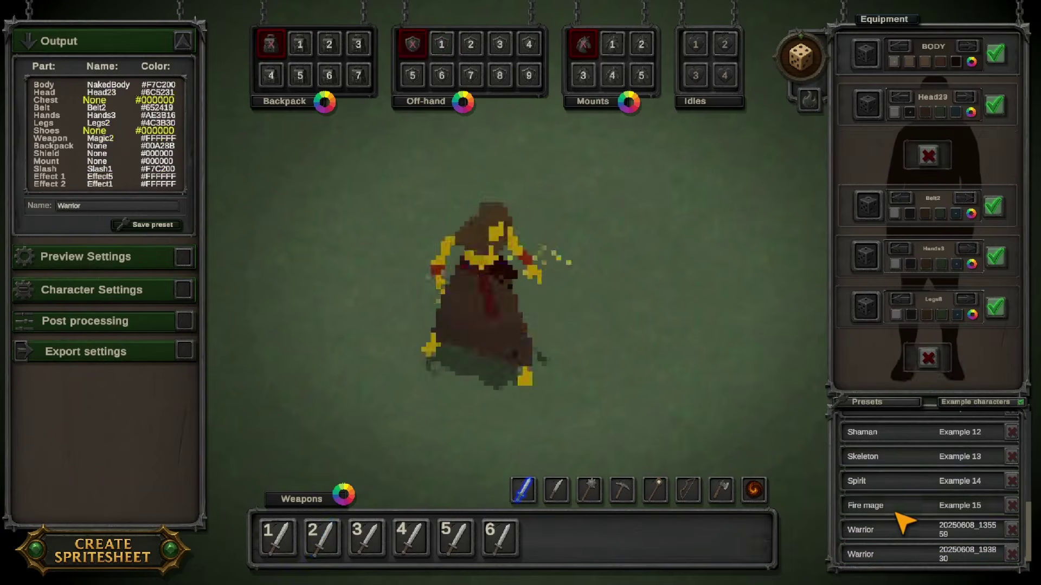
{"action": "left_click", "coordinate": [891, 480]}
{"action": "left_click", "coordinate": [892, 457]}
{"action": "scroll", "coordinate": [894, 466], "scroll_direction": "up", "scroll_amount": 2}
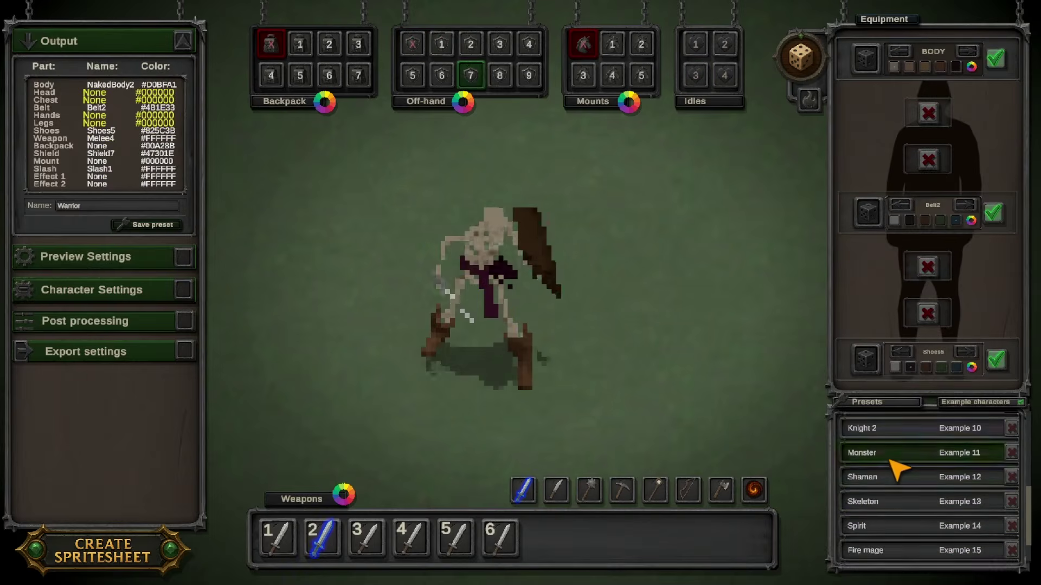
{"action": "left_click", "coordinate": [890, 462]}
Preview the Dark lord, Barbarian and Frost mage example character presets
{"action": "scroll", "coordinate": [889, 458], "scroll_direction": "up", "scroll_amount": 3}
{"action": "left_click", "coordinate": [885, 437]}
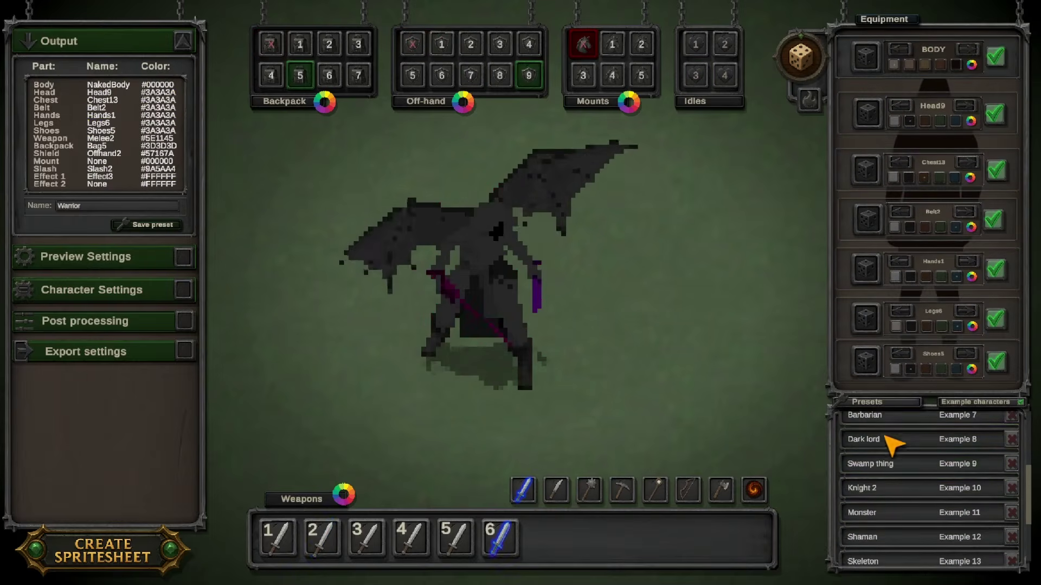
{"action": "left_click", "coordinate": [889, 421]}
{"action": "scroll", "coordinate": [890, 442], "scroll_direction": "up", "scroll_amount": 1}
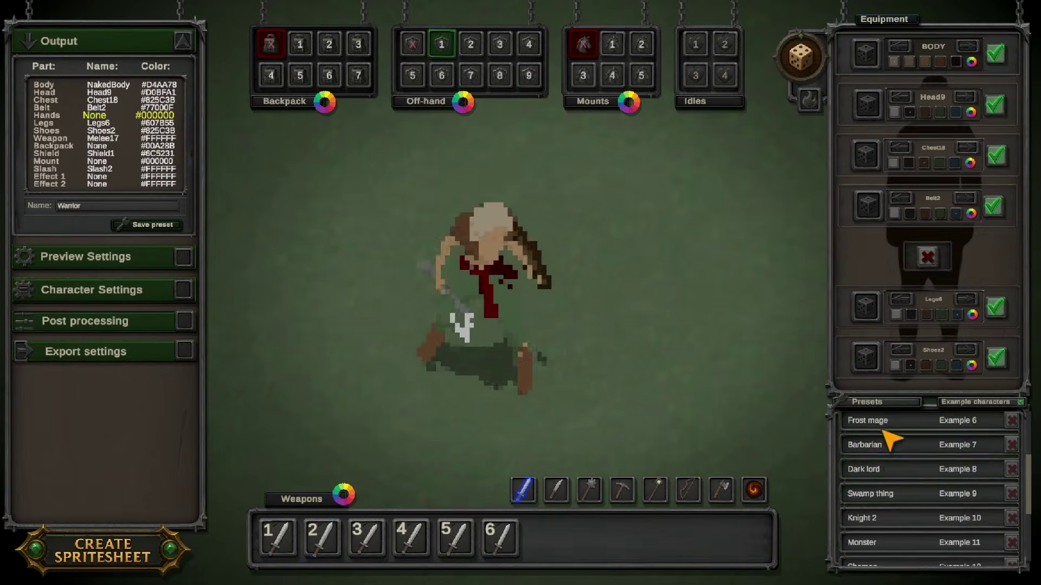
{"action": "left_click", "coordinate": [883, 429]}
{"action": "left_click", "coordinate": [884, 435]}
{"action": "left_click", "coordinate": [883, 428]}
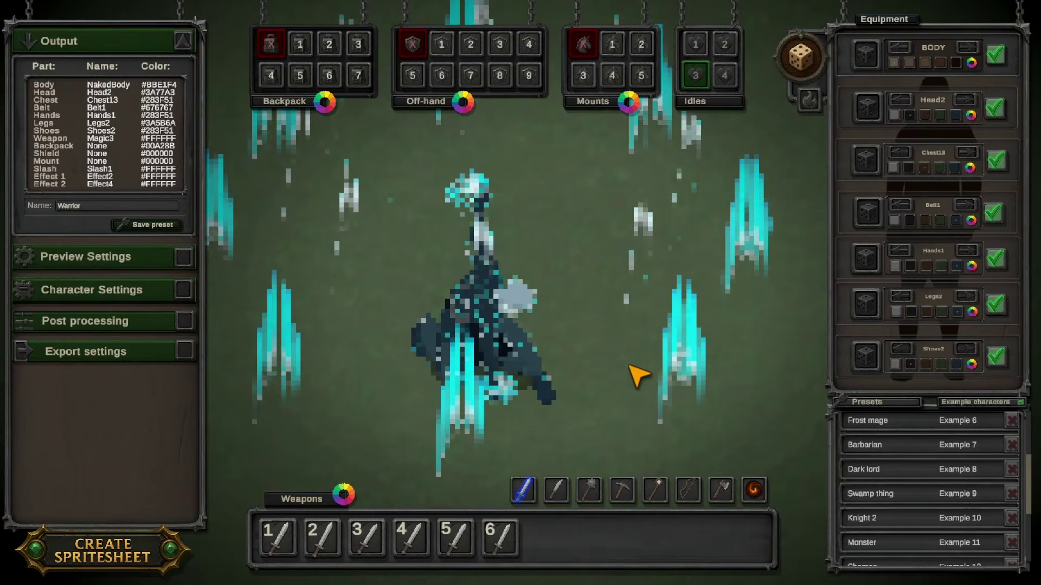
Reload the most recently saved custom Warrior preset onto the character
{"action": "scroll", "coordinate": [900, 487], "scroll_direction": "down", "scroll_amount": 3}
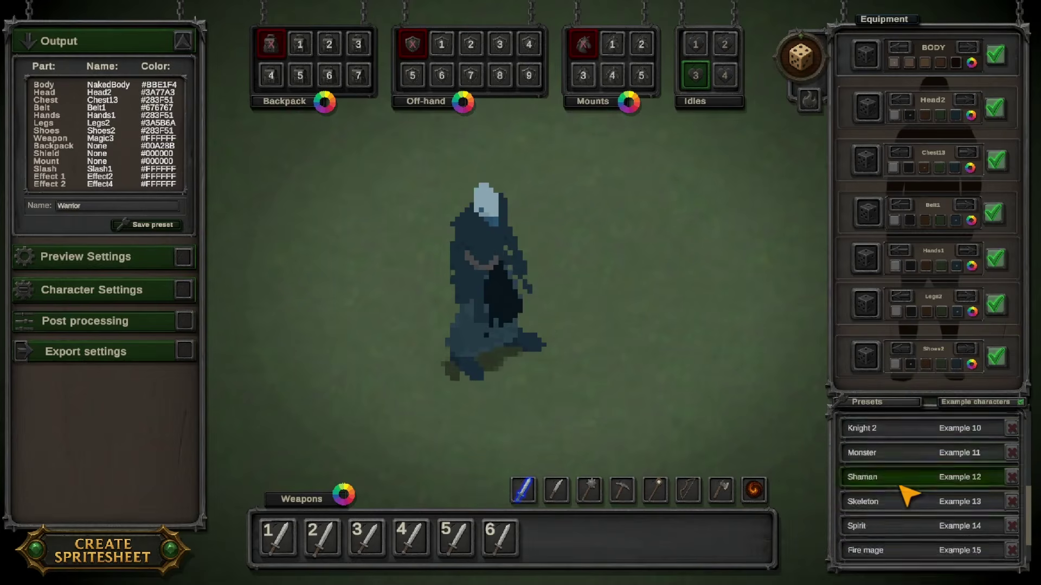
{"action": "scroll", "coordinate": [901, 488], "scroll_direction": "down", "scroll_amount": 2}
{"action": "left_click", "coordinate": [878, 560]}
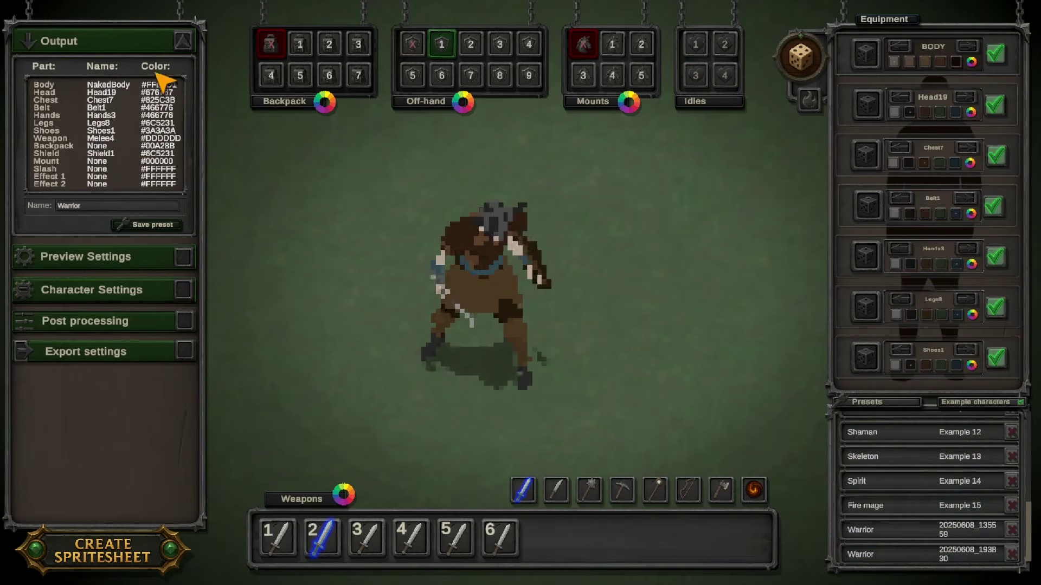
Enable tooltips in the preview settings and read the help for the weapons section
{"action": "left_click", "coordinate": [182, 42]}
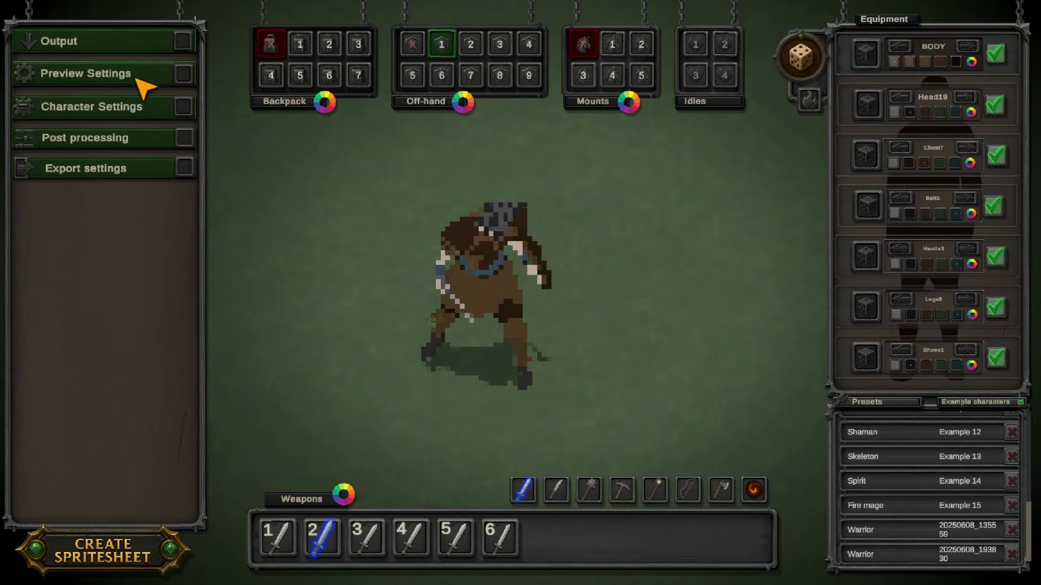
{"action": "left_click", "coordinate": [183, 74]}
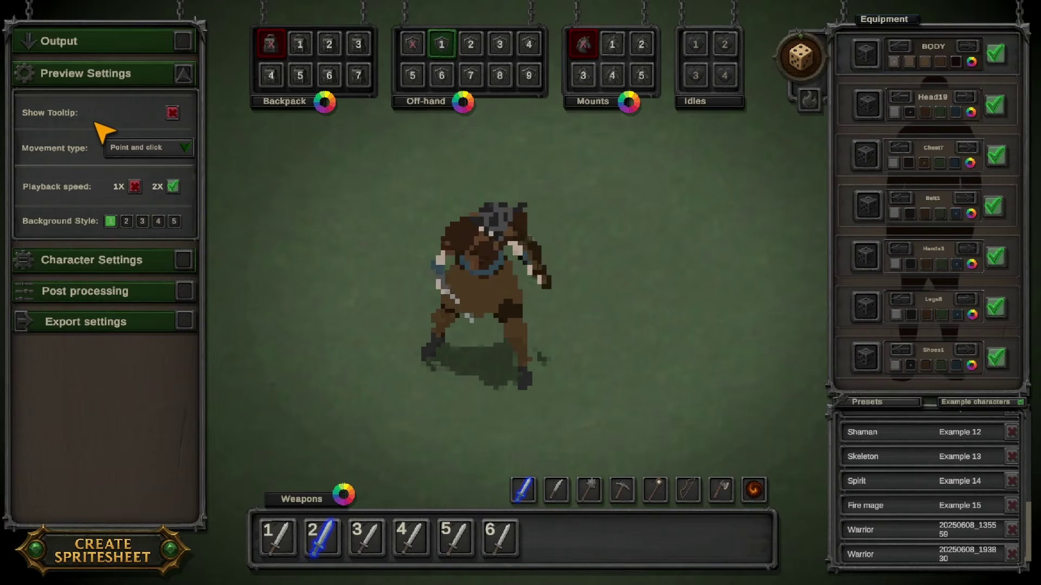
{"action": "left_click", "coordinate": [172, 114]}
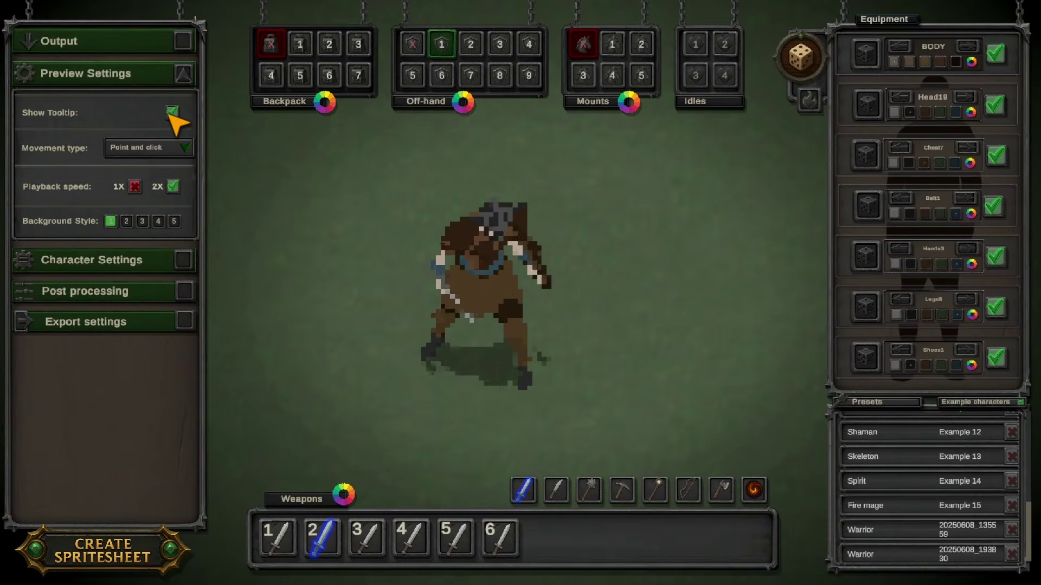
{"action": "mouse_move", "coordinate": [107, 554]}
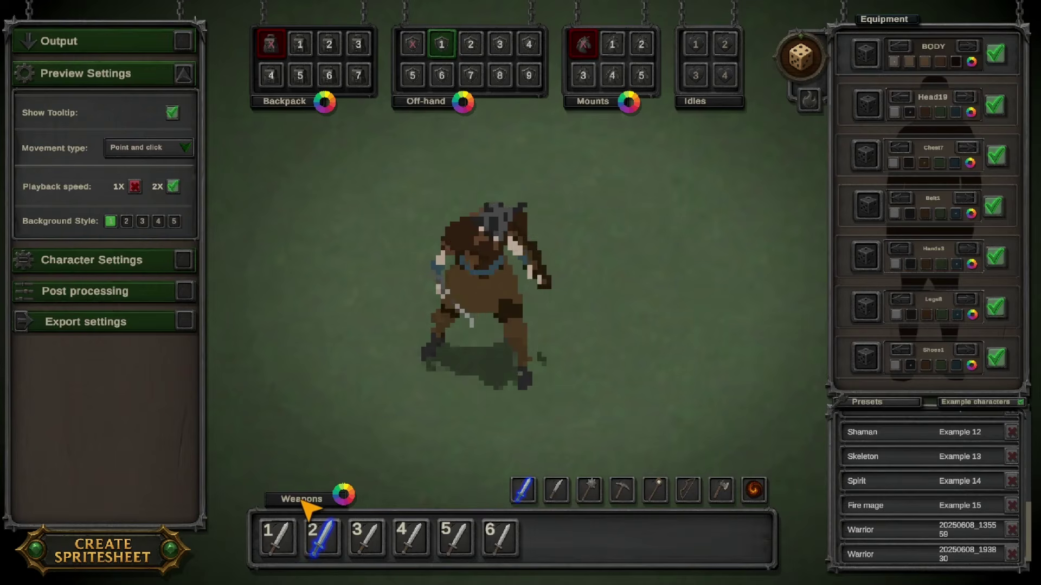
{"action": "mouse_move", "coordinate": [326, 535]}
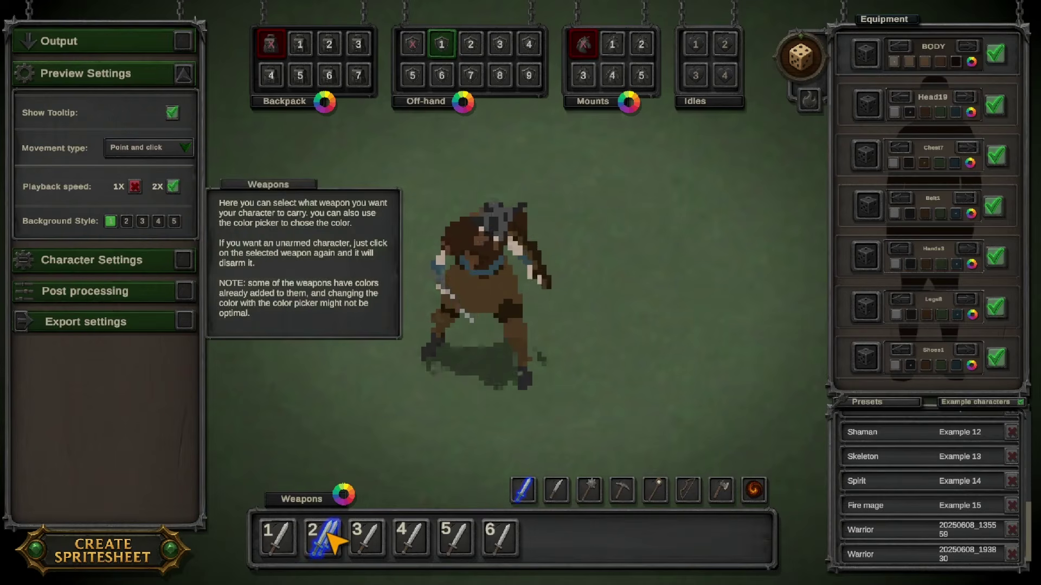
{"action": "mouse_move", "coordinate": [799, 61]}
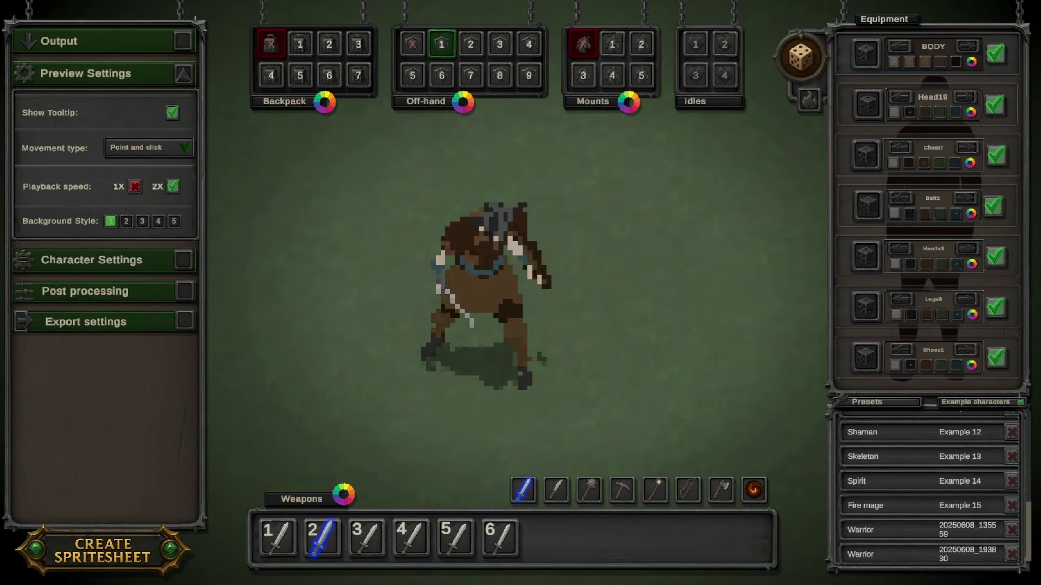
Read the help on movement types and preview settings, and turn the tooltips off
{"action": "left_click", "coordinate": [178, 147]}
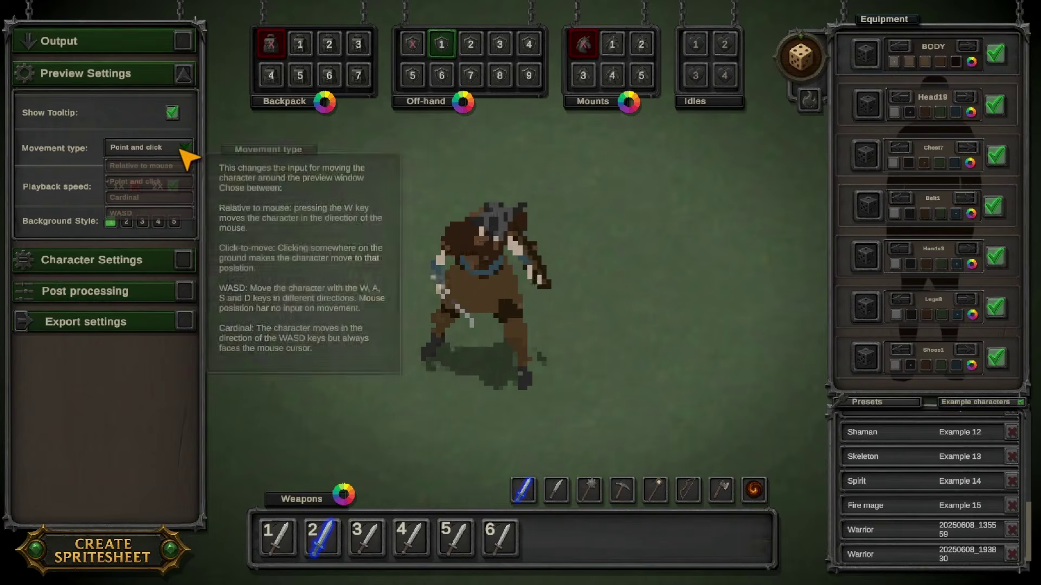
{"action": "mouse_move", "coordinate": [174, 170]}
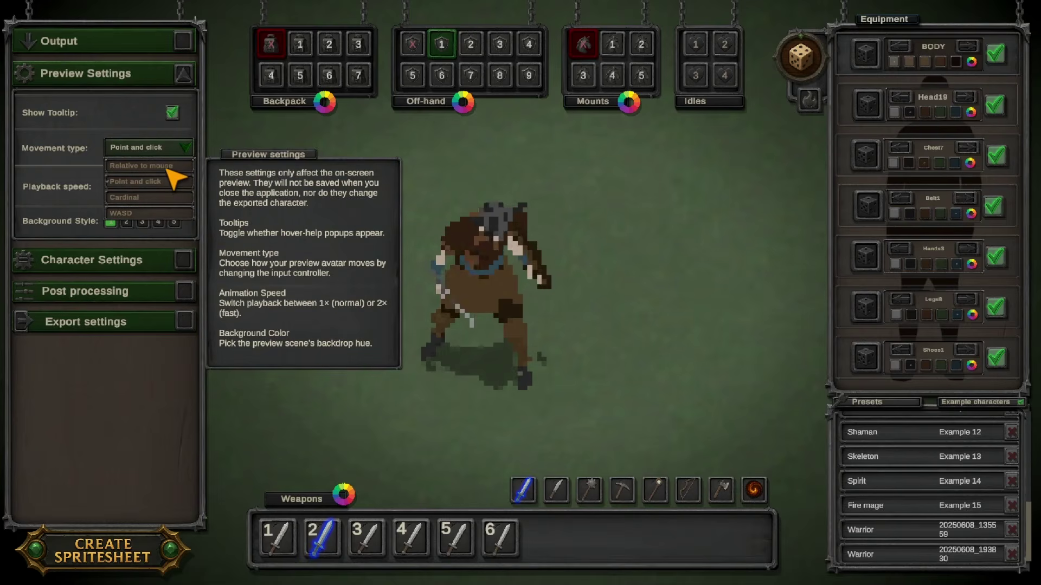
{"action": "left_click", "coordinate": [172, 113]}
{"action": "left_click", "coordinate": [172, 112]}
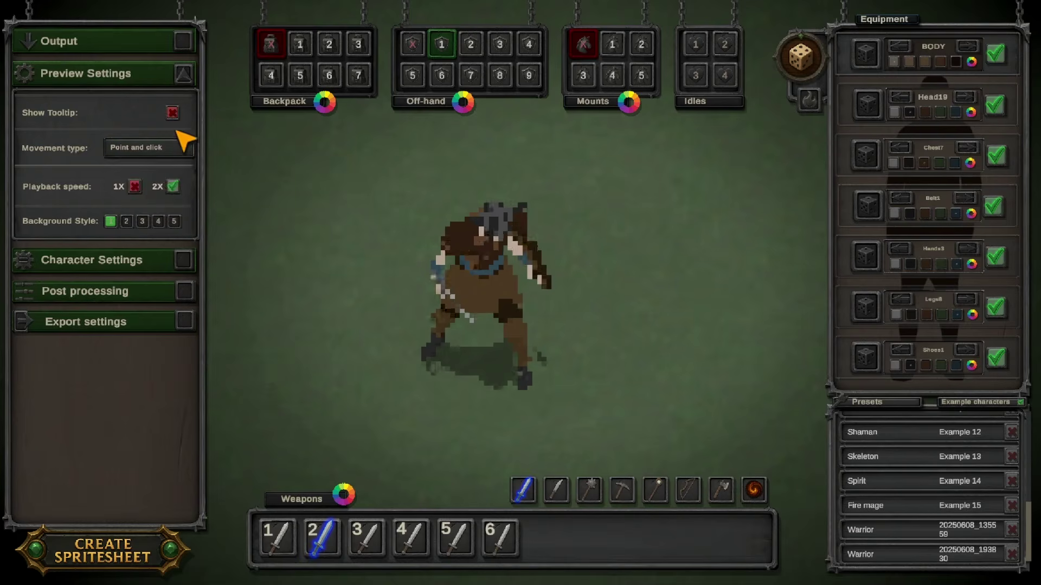
Set the preview movement type to WASD and test walking the character in several directions
{"action": "left_click", "coordinate": [182, 147]}
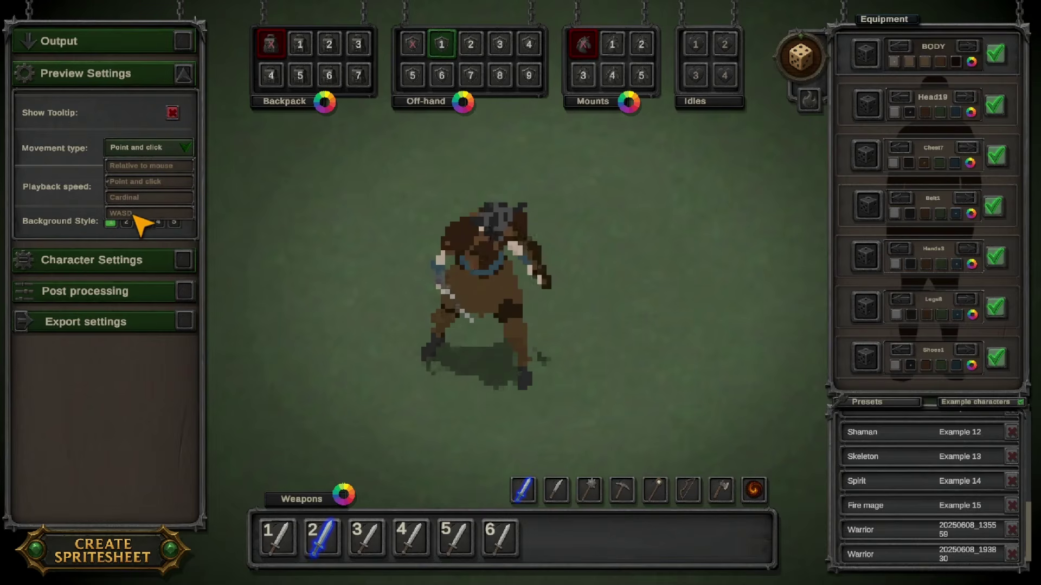
{"action": "left_click", "coordinate": [160, 215]}
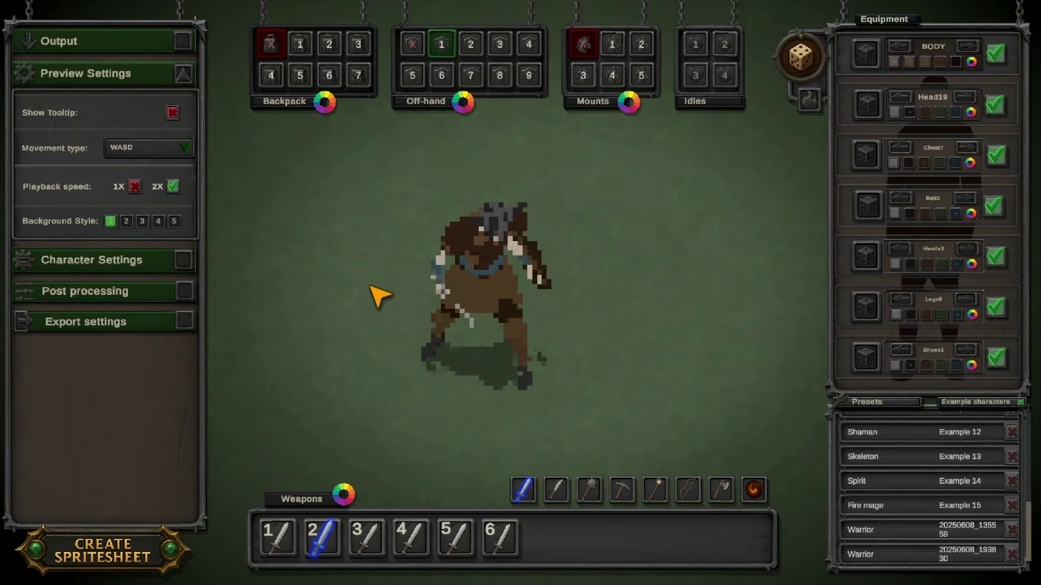
{"action": "key", "text": "w"}
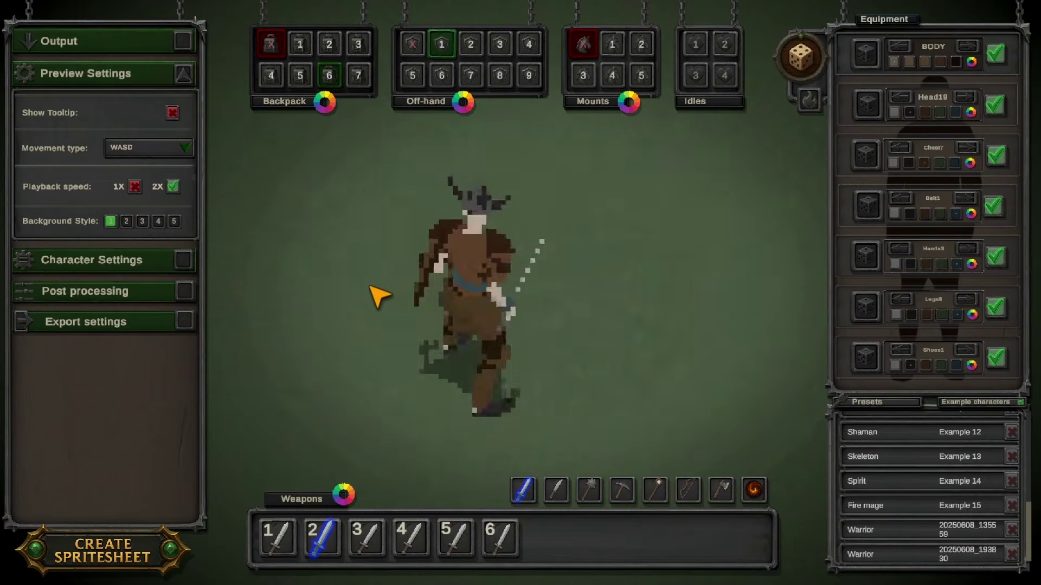
{"action": "key", "text": "s"}
{"action": "key", "text": "a"}
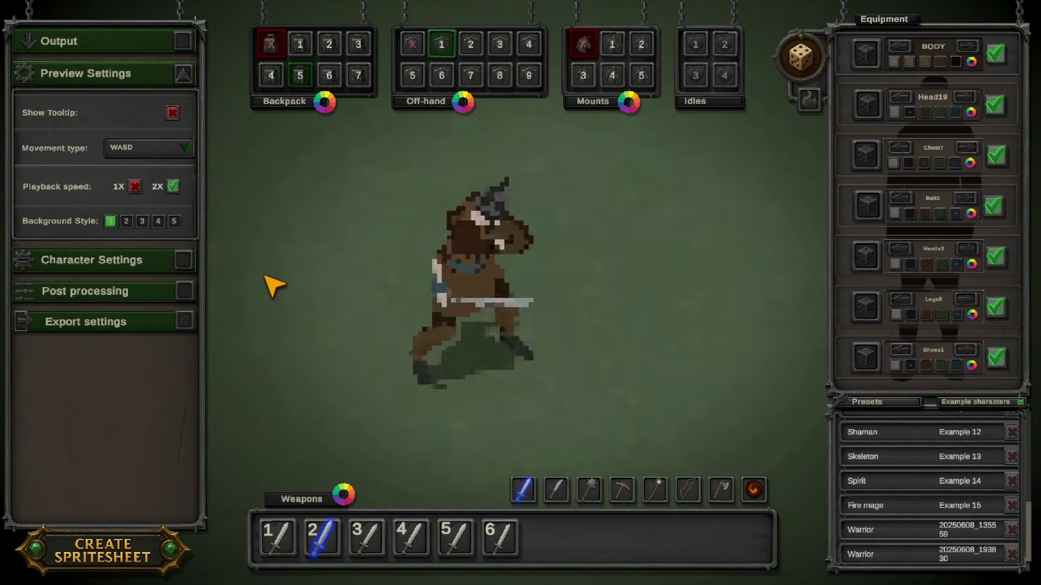
{"action": "key", "text": "w"}
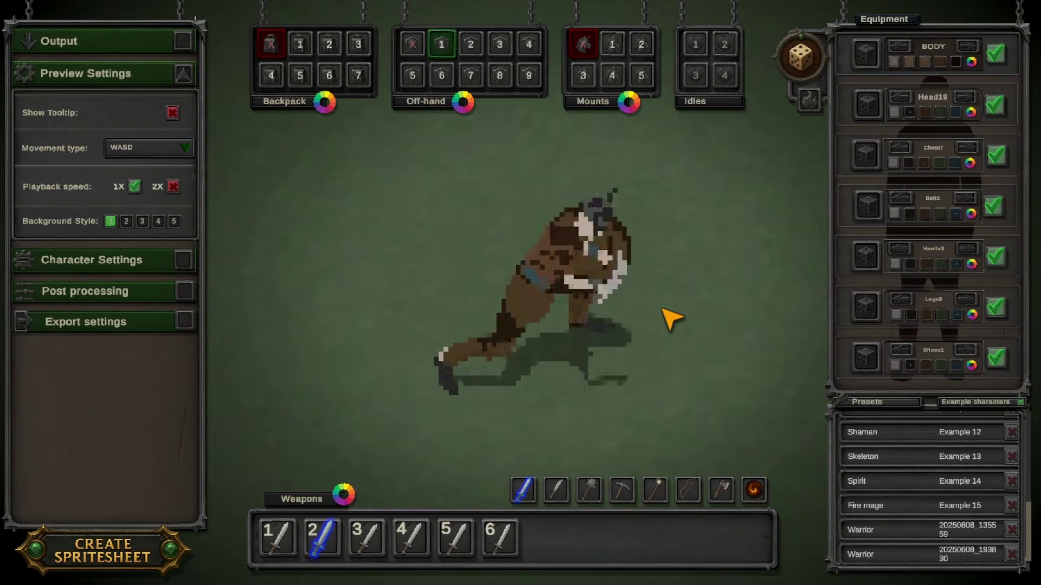
Try background styles 2 to 5 for the preview, choose style 4 and close the preview settings
{"action": "left_click", "coordinate": [129, 224]}
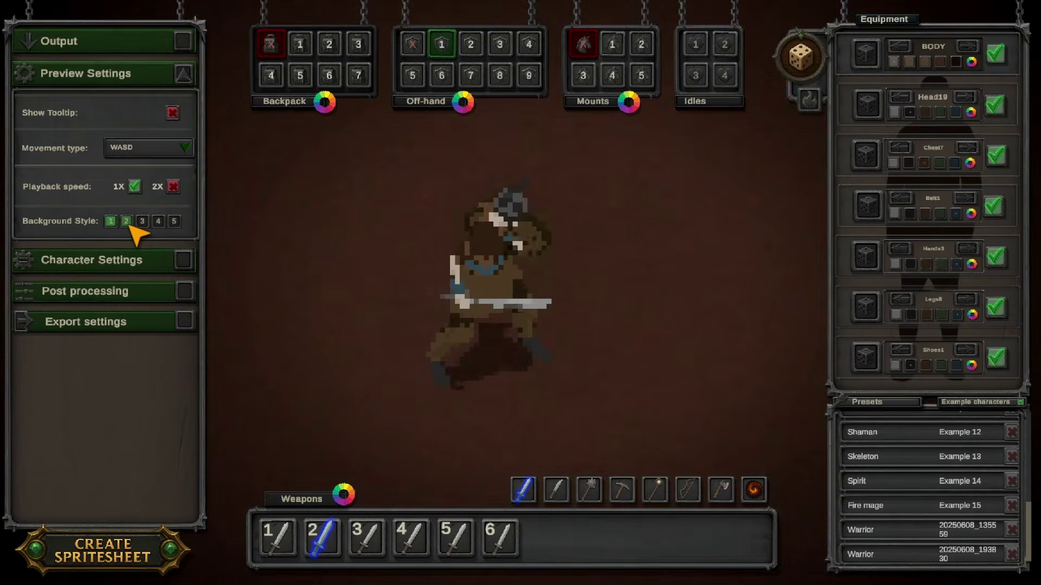
{"action": "left_click", "coordinate": [142, 222]}
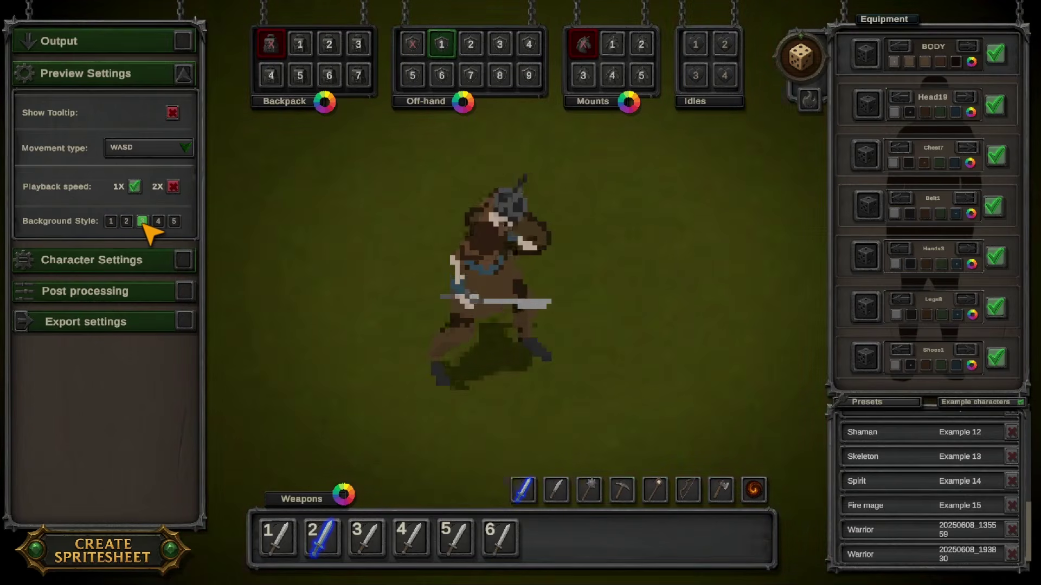
{"action": "left_click", "coordinate": [158, 222]}
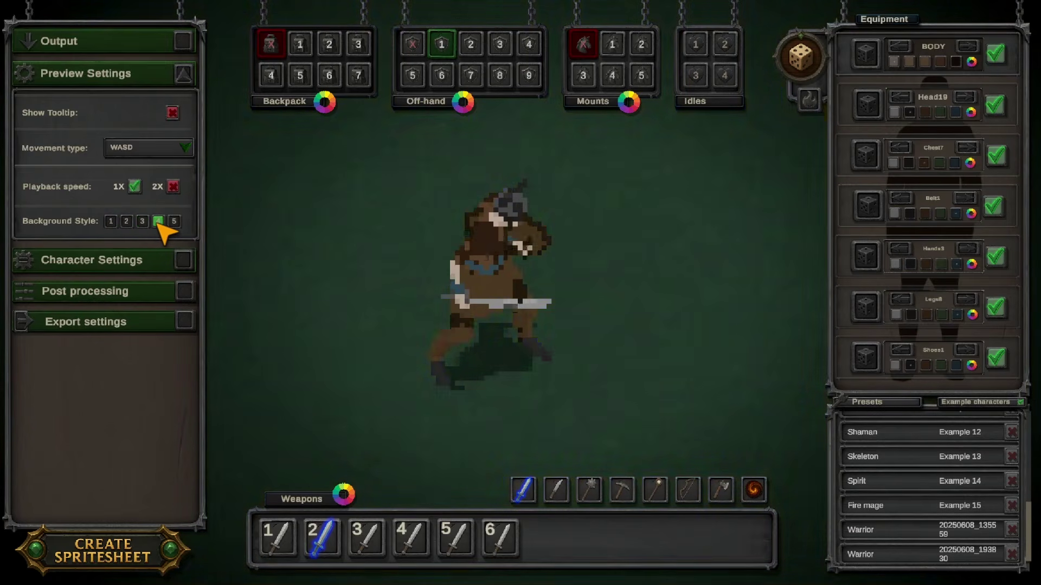
{"action": "left_click", "coordinate": [175, 222]}
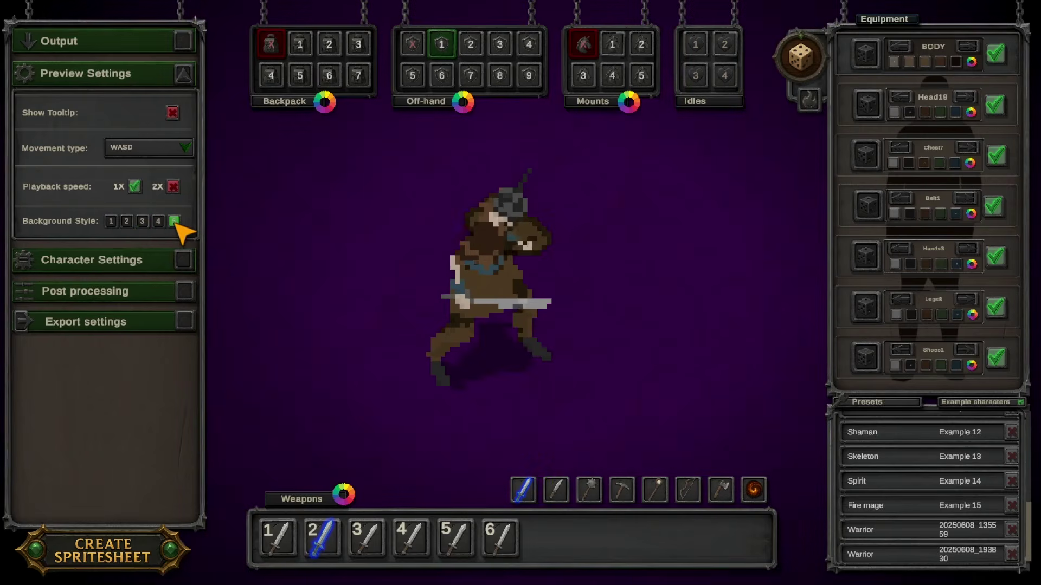
{"action": "left_click", "coordinate": [158, 222]}
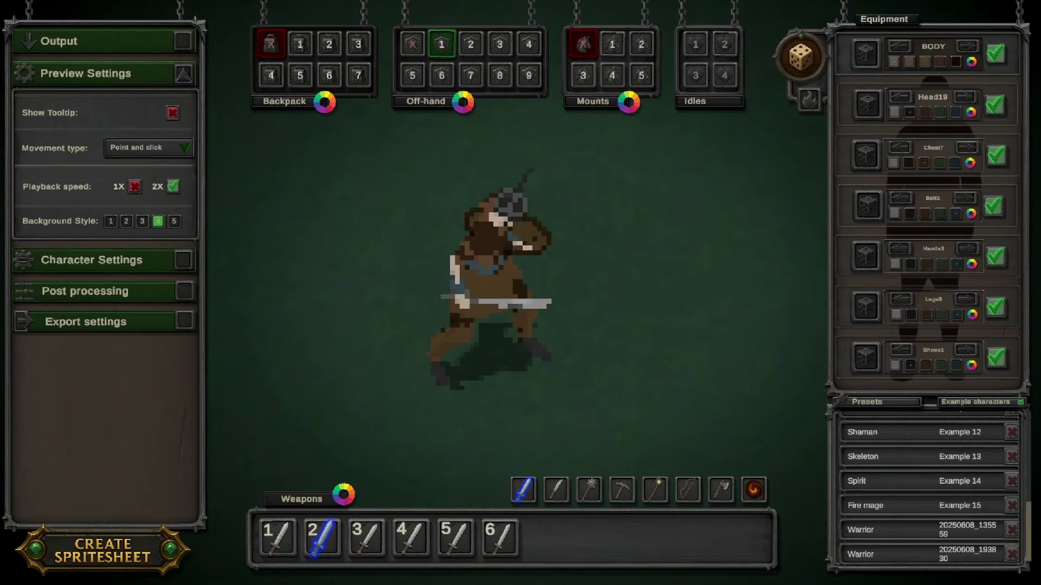
{"action": "left_click", "coordinate": [183, 74]}
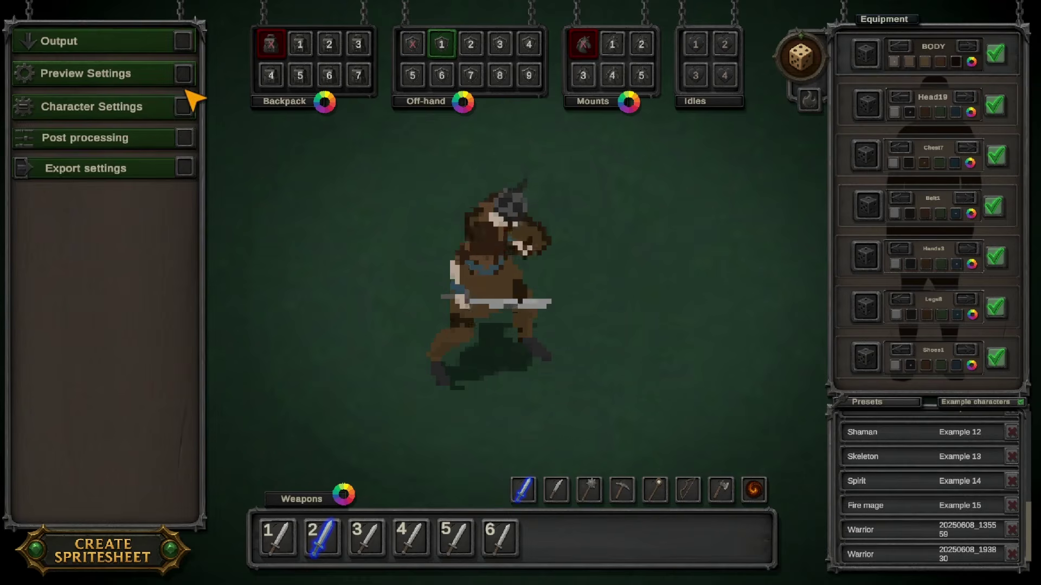
Compare the character's shadow at various opacities between 0% and 100%, and set the shadow opacity to 70%
{"action": "left_click", "coordinate": [183, 107]}
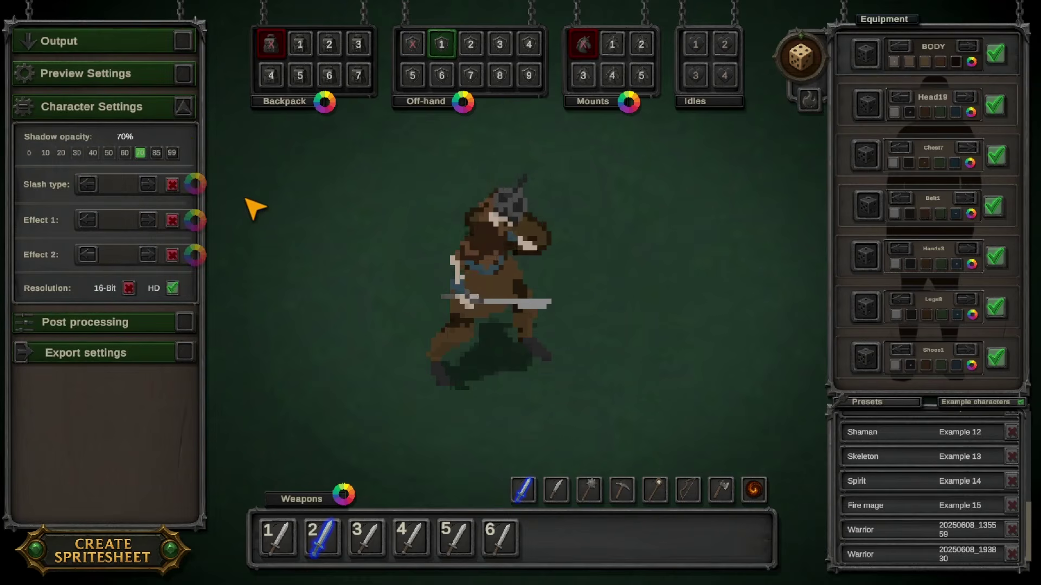
{"action": "left_click", "coordinate": [157, 154]}
{"action": "left_click", "coordinate": [172, 154]}
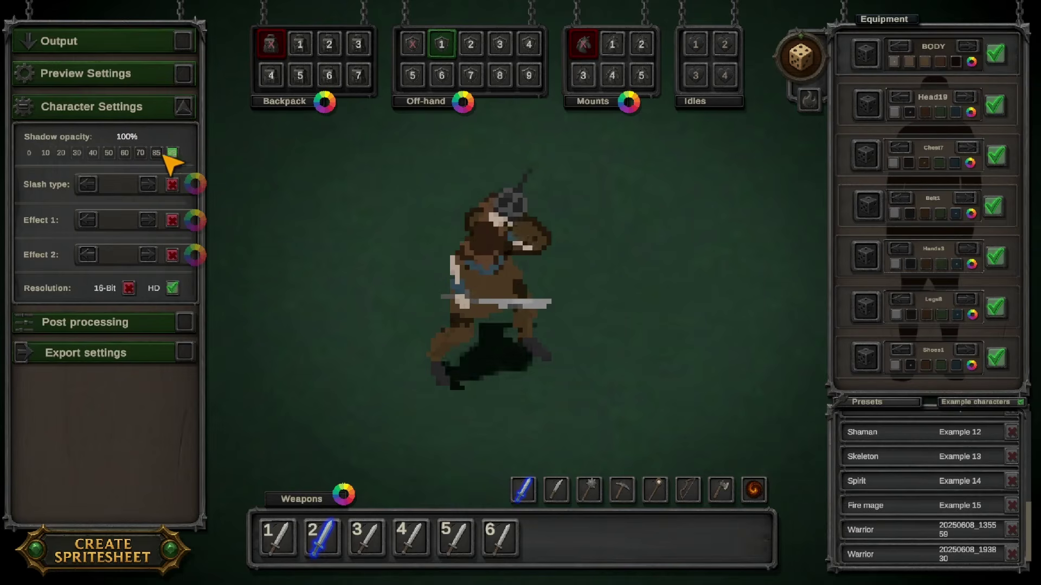
{"action": "left_click", "coordinate": [110, 153]}
{"action": "left_click", "coordinate": [62, 154]}
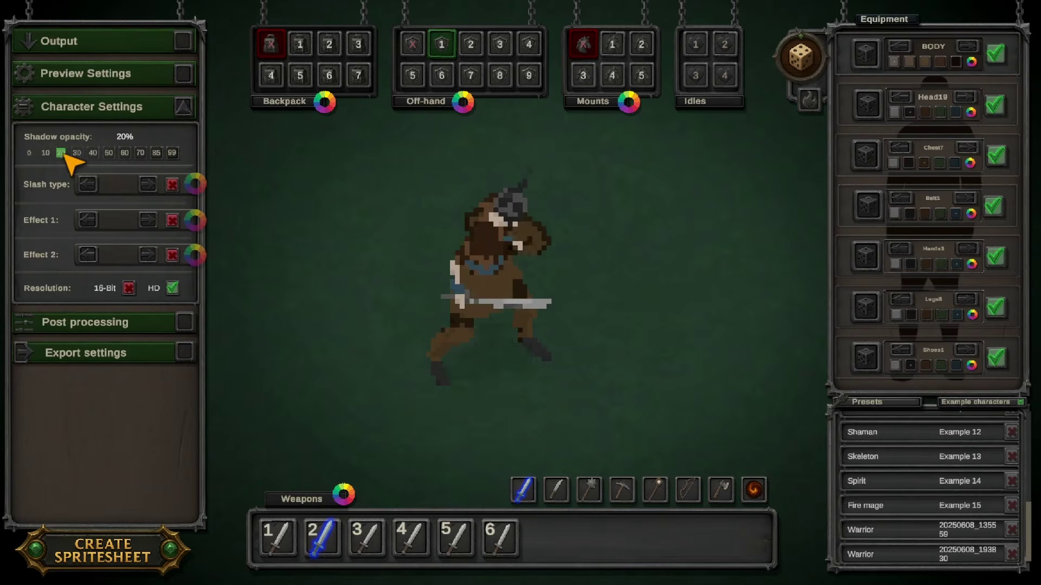
{"action": "left_click", "coordinate": [171, 153]}
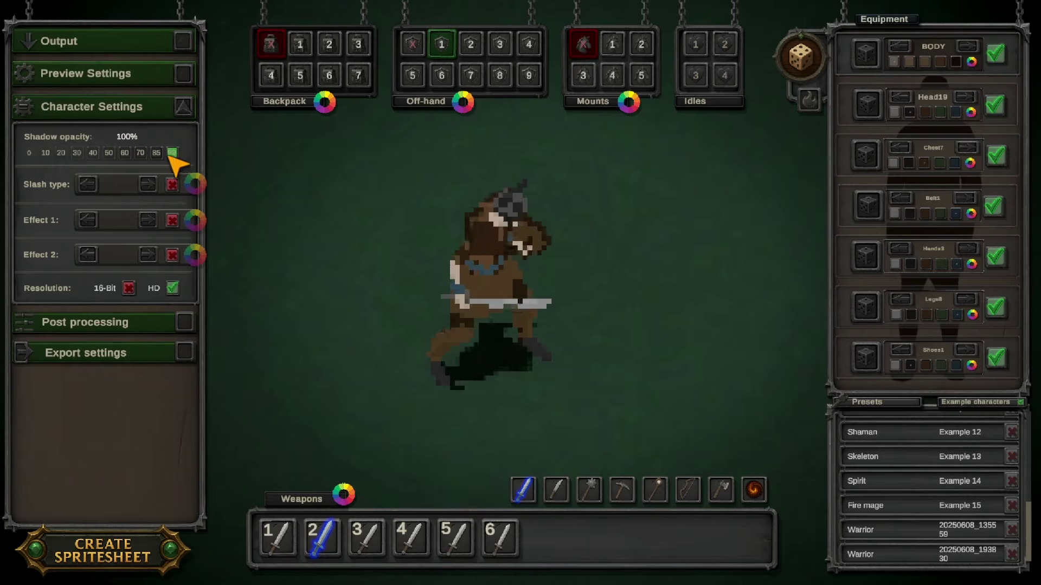
{"action": "left_click", "coordinate": [77, 153]}
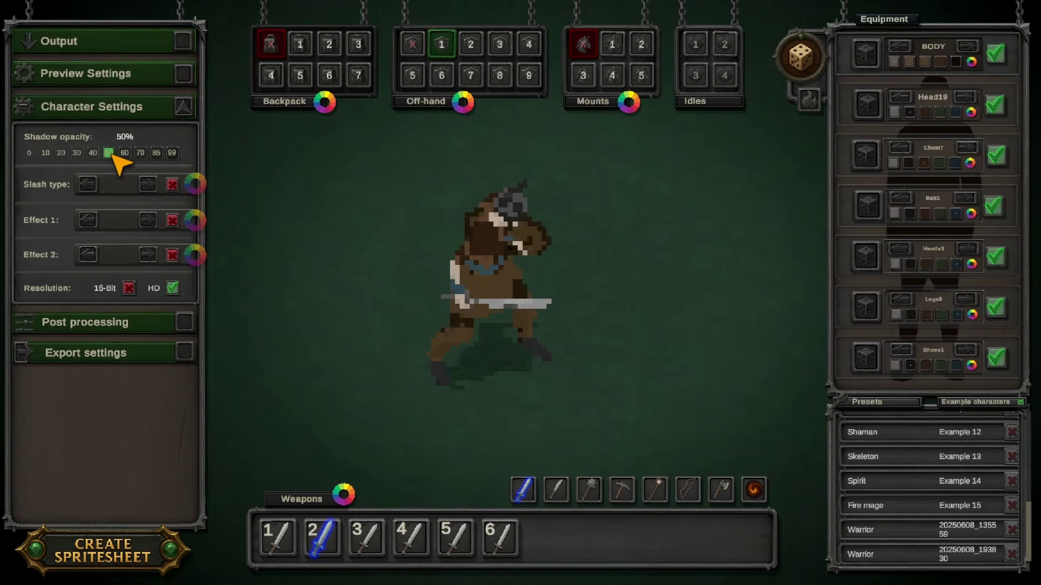
{"action": "left_click", "coordinate": [62, 154]}
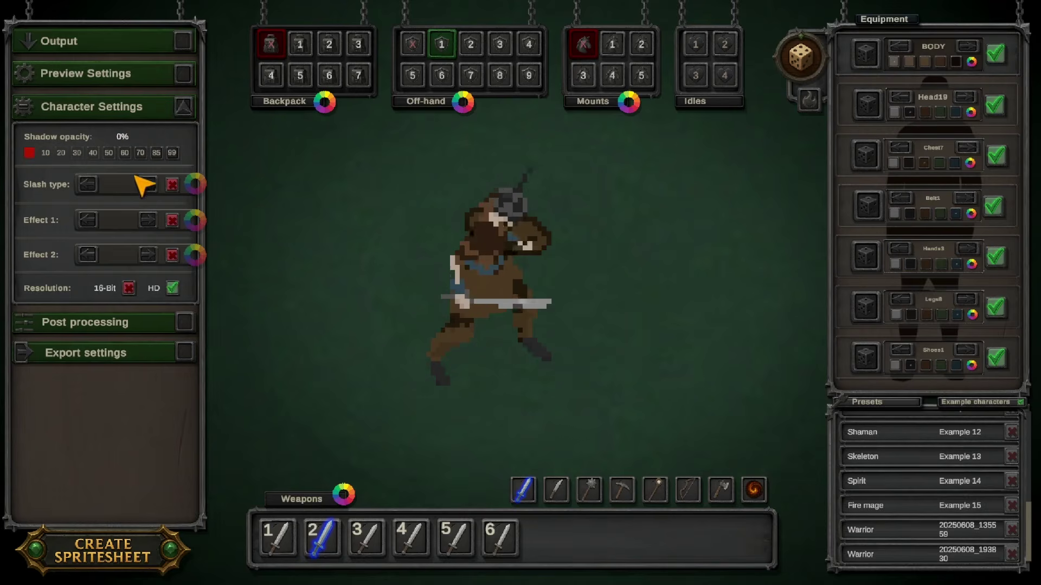
{"action": "left_click", "coordinate": [140, 152]}
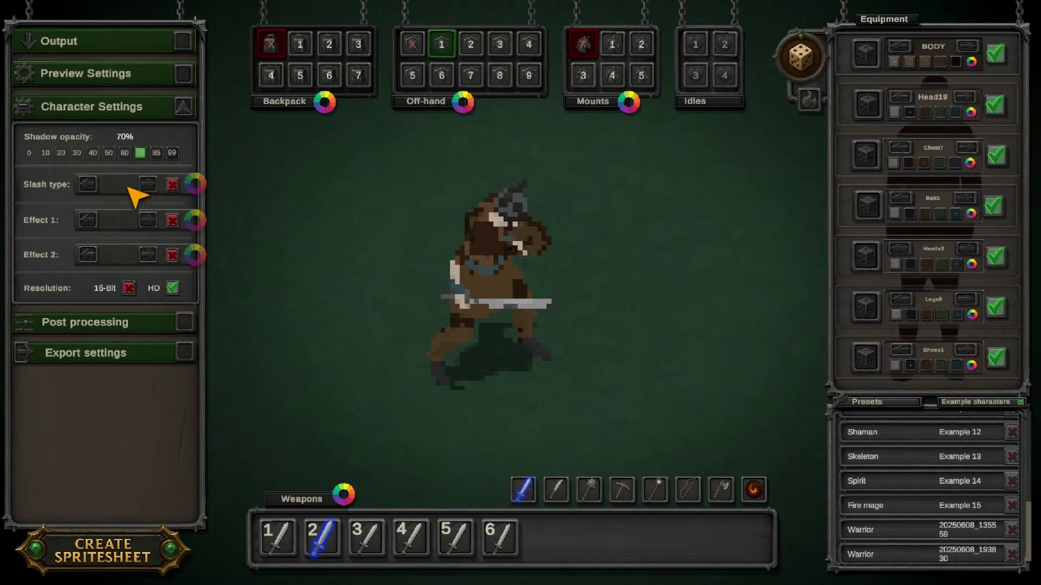
Enable the slash effect with type Slash2, test it in Red #CE0026, and set its color back to white
{"action": "left_click", "coordinate": [172, 185]}
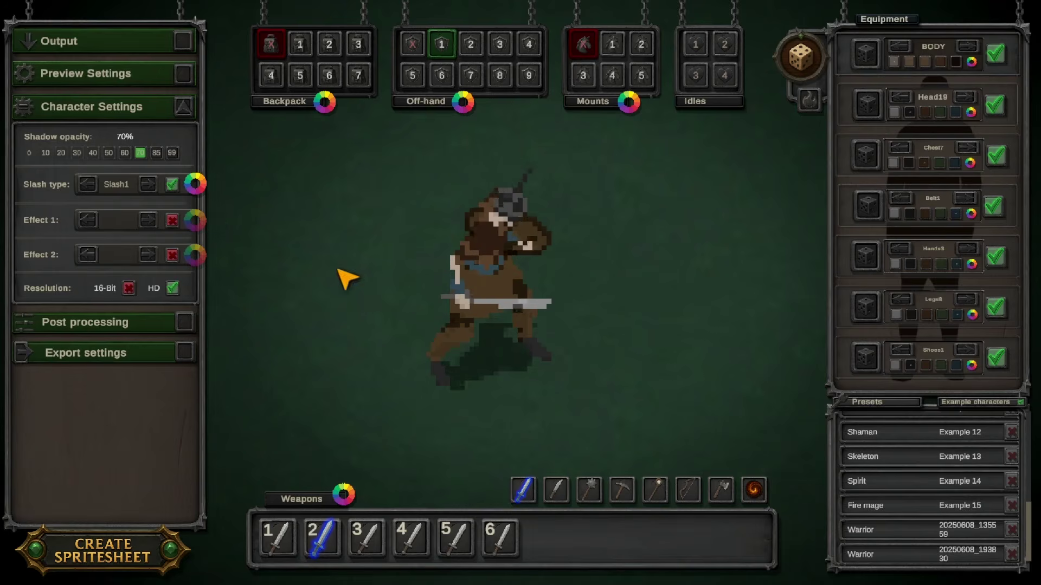
{"action": "left_click", "coordinate": [147, 185]}
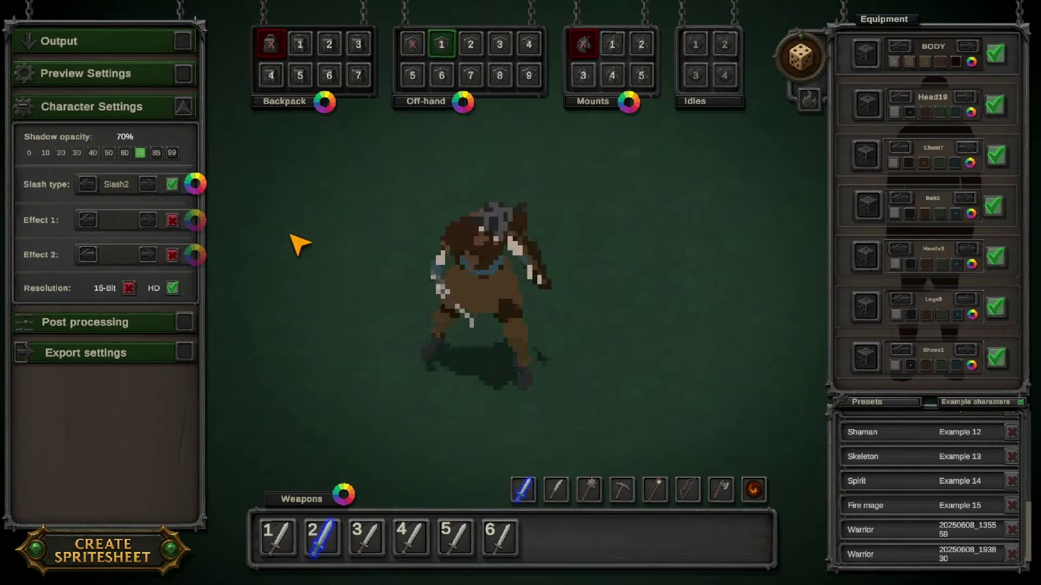
{"action": "left_click", "coordinate": [196, 185]}
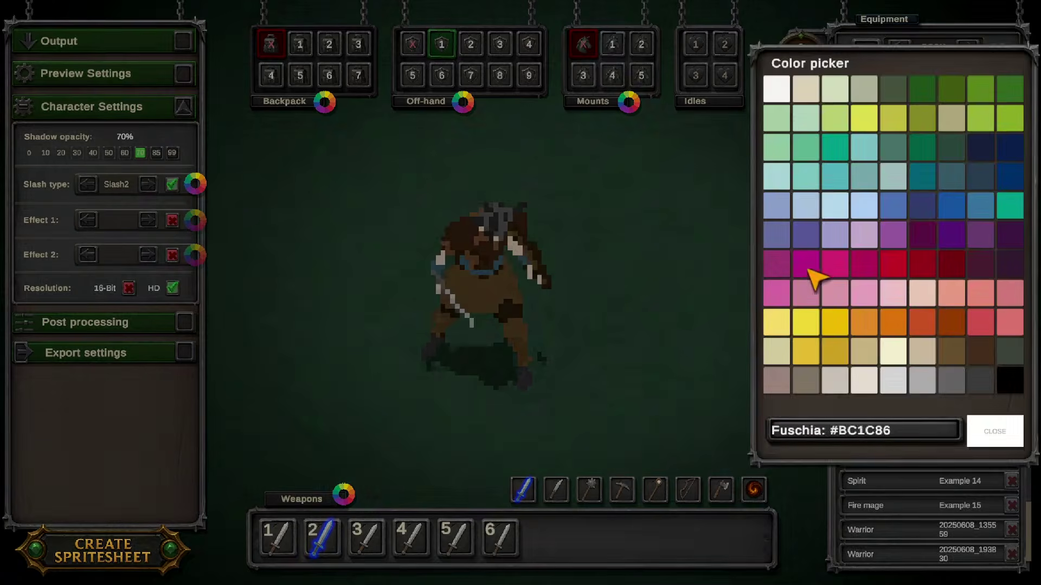
{"action": "left_click", "coordinate": [894, 271]}
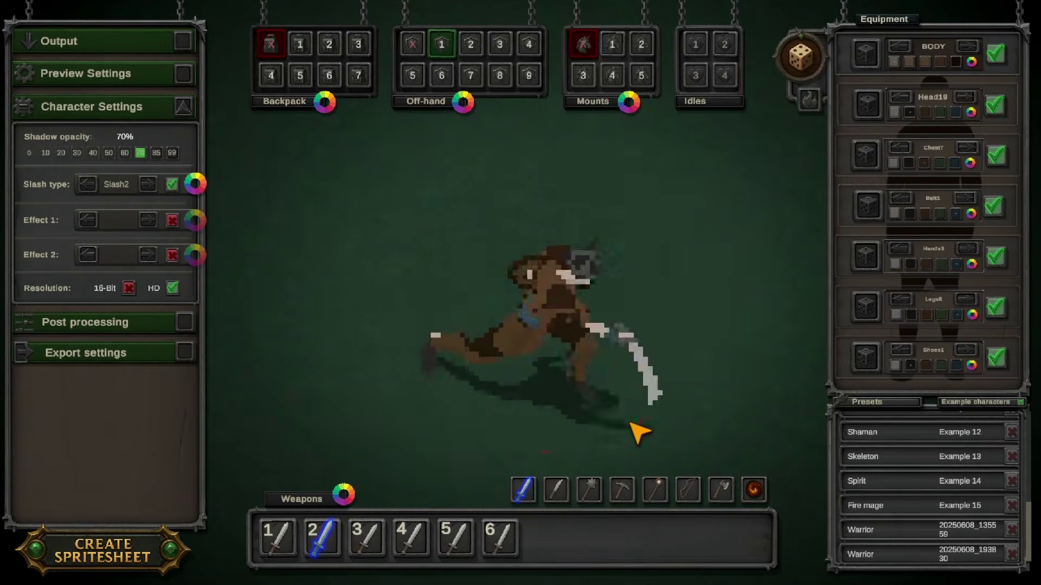
{"action": "left_click", "coordinate": [197, 189]}
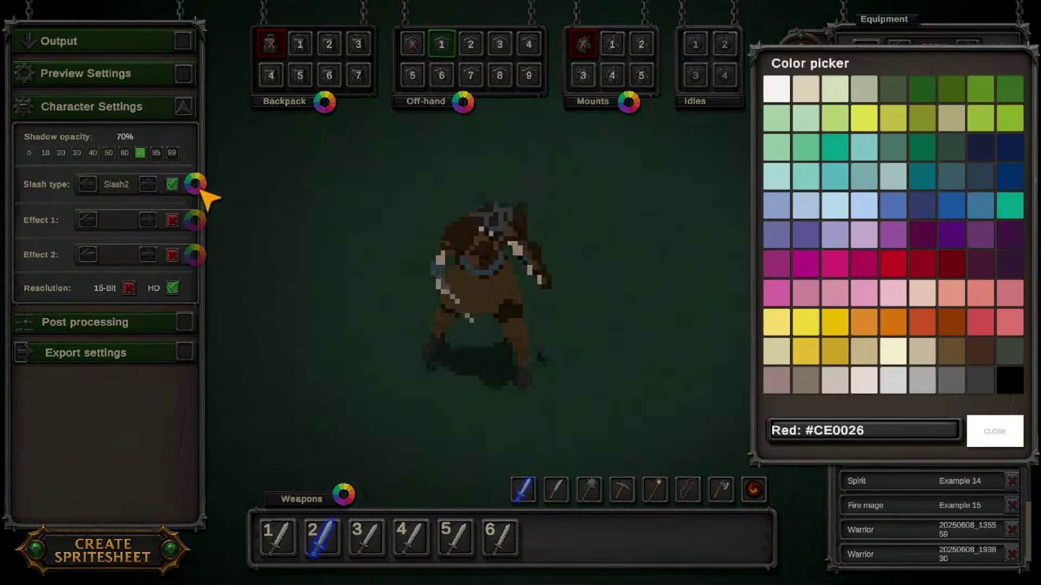
{"action": "left_click", "coordinate": [779, 94]}
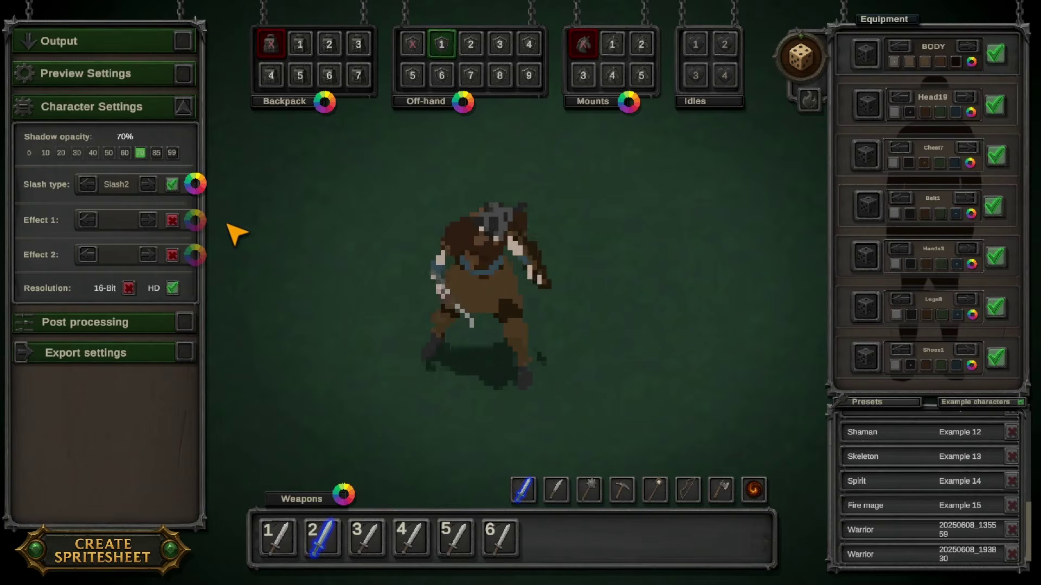
Try different styles in the Effect 1 slot, choose Effect1 and test recoloring it
{"action": "left_click", "coordinate": [174, 221]}
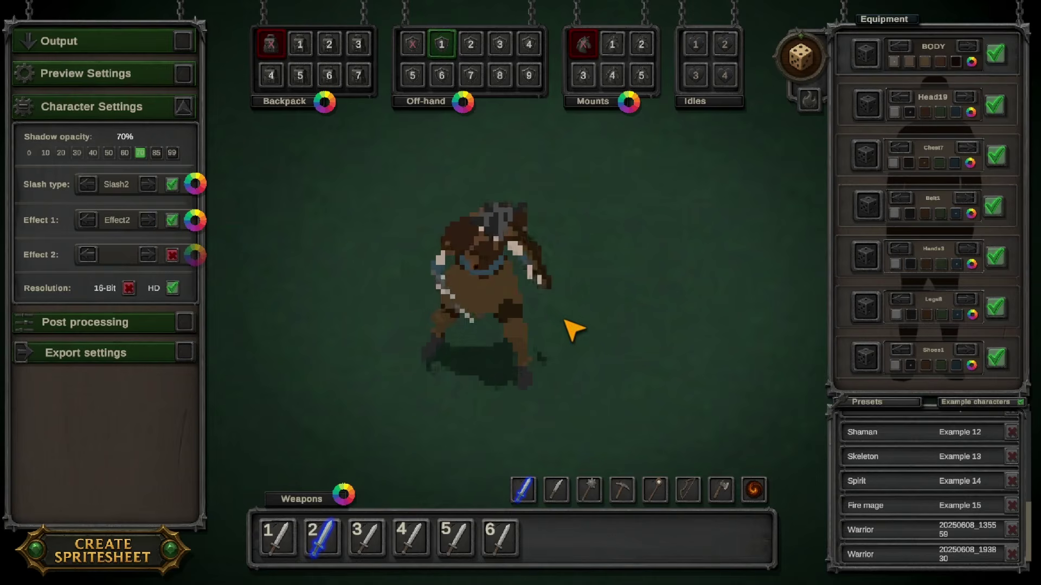
{"action": "left_click", "coordinate": [151, 221]}
{"action": "left_click", "coordinate": [87, 220]}
{"action": "left_click", "coordinate": [87, 220]}
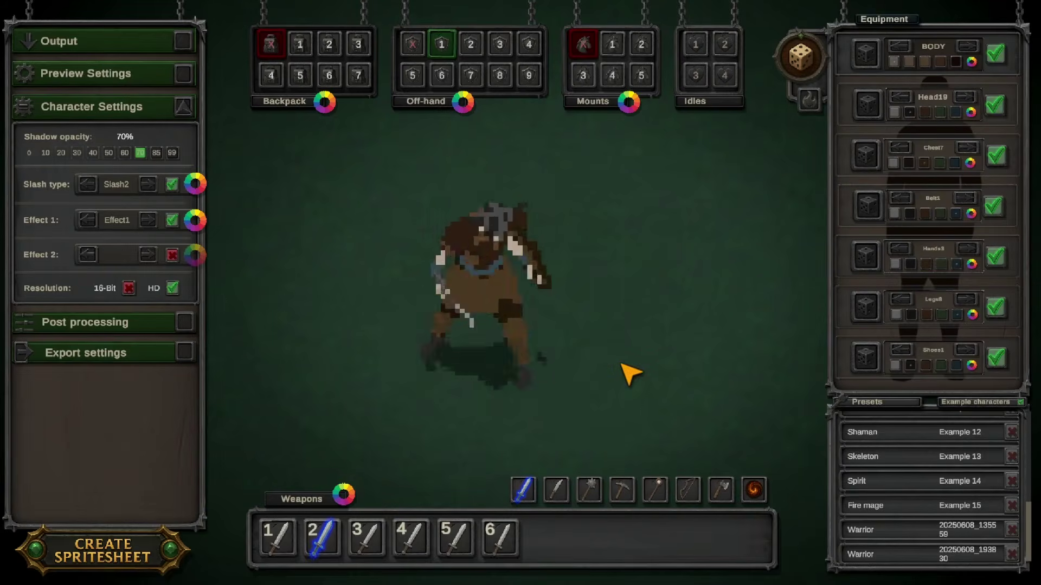
{"action": "left_click", "coordinate": [196, 222]}
{"action": "left_click", "coordinate": [892, 226]}
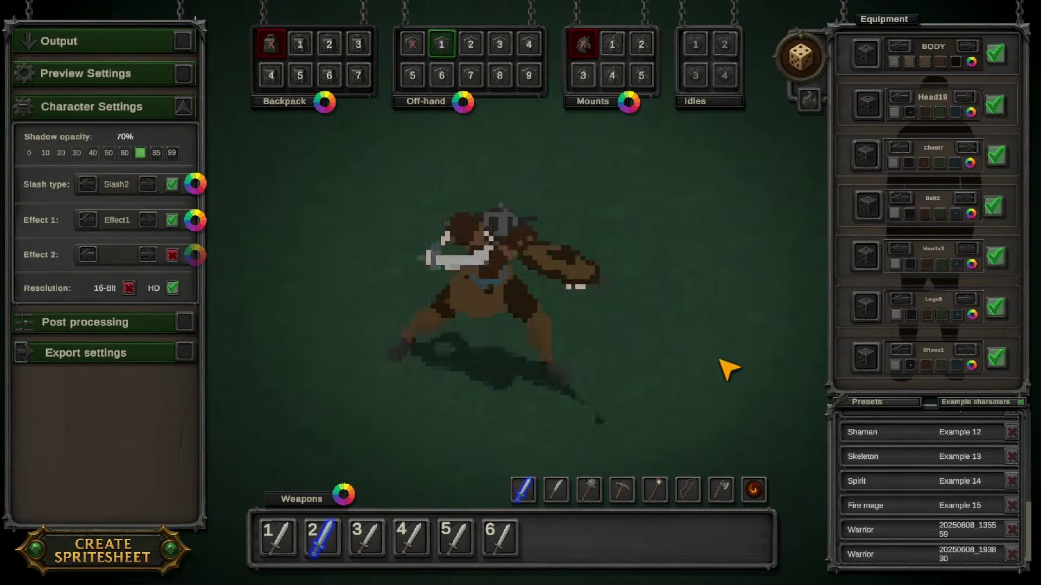
{"action": "left_click", "coordinate": [204, 221]}
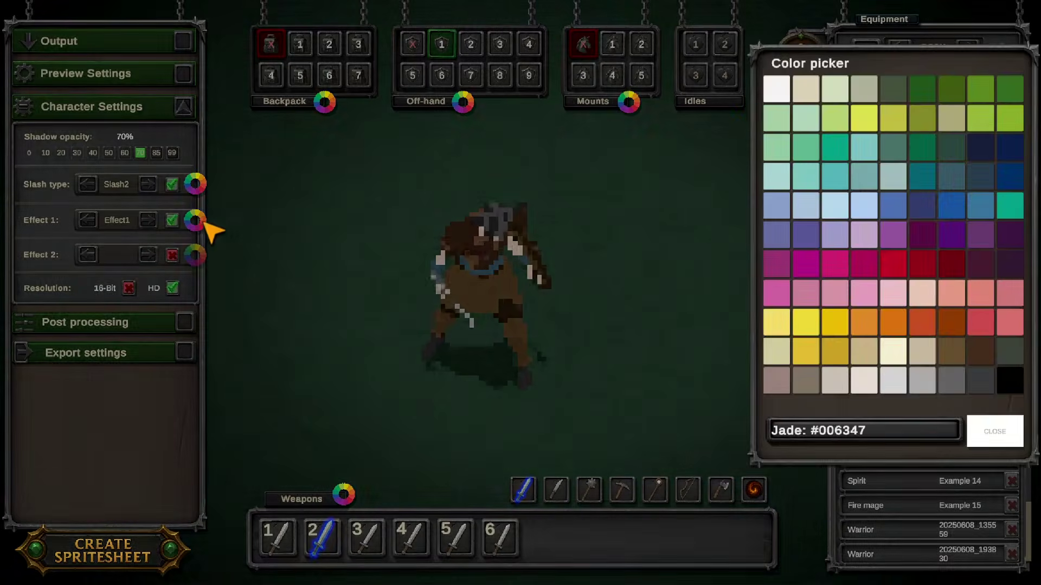
{"action": "left_click", "coordinate": [761, 115]}
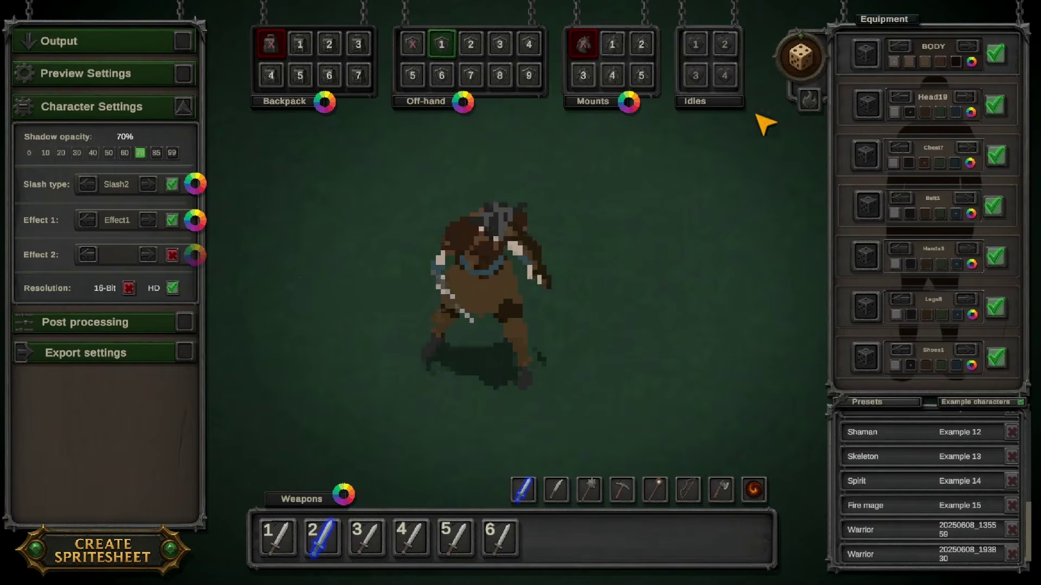
Try Effect2 to Effect5 in the Effect 2 slot, and turn both effect slots off
{"action": "left_click", "coordinate": [171, 255]}
{"action": "left_click", "coordinate": [149, 255]}
{"action": "left_click", "coordinate": [149, 255]}
{"action": "left_click", "coordinate": [149, 255]}
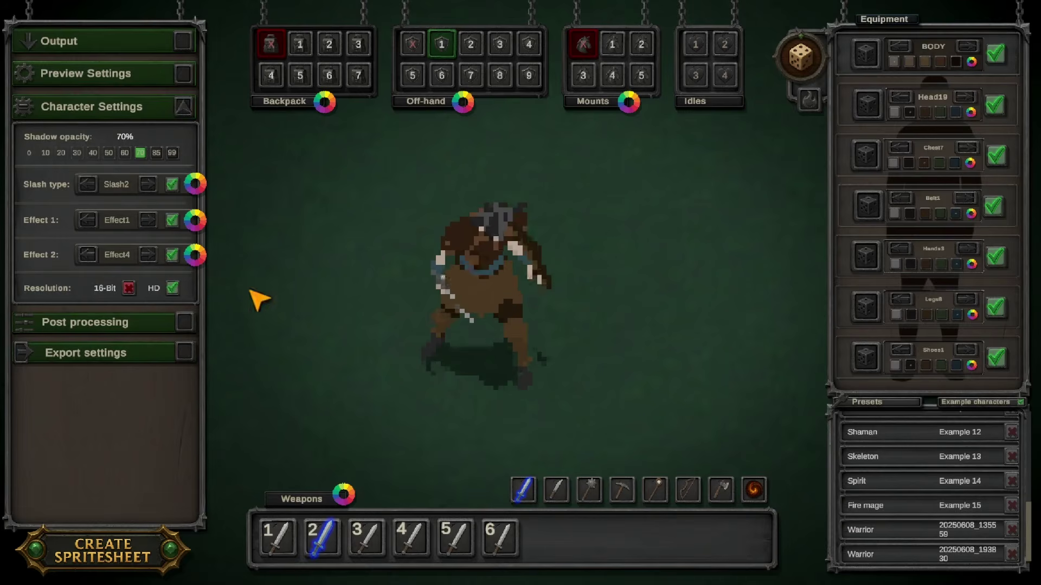
{"action": "left_click", "coordinate": [148, 255]}
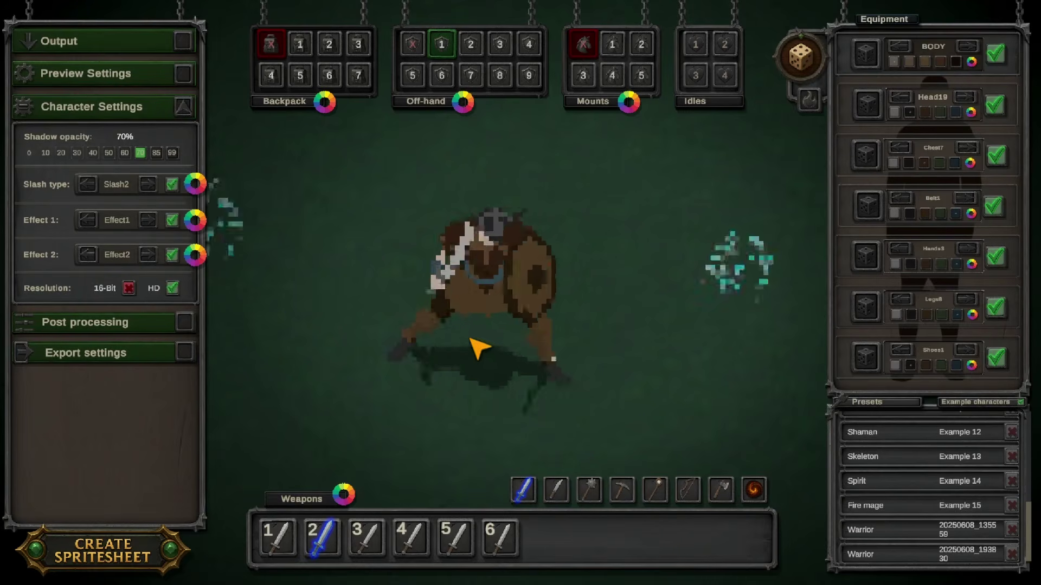
{"action": "left_click", "coordinate": [148, 254]}
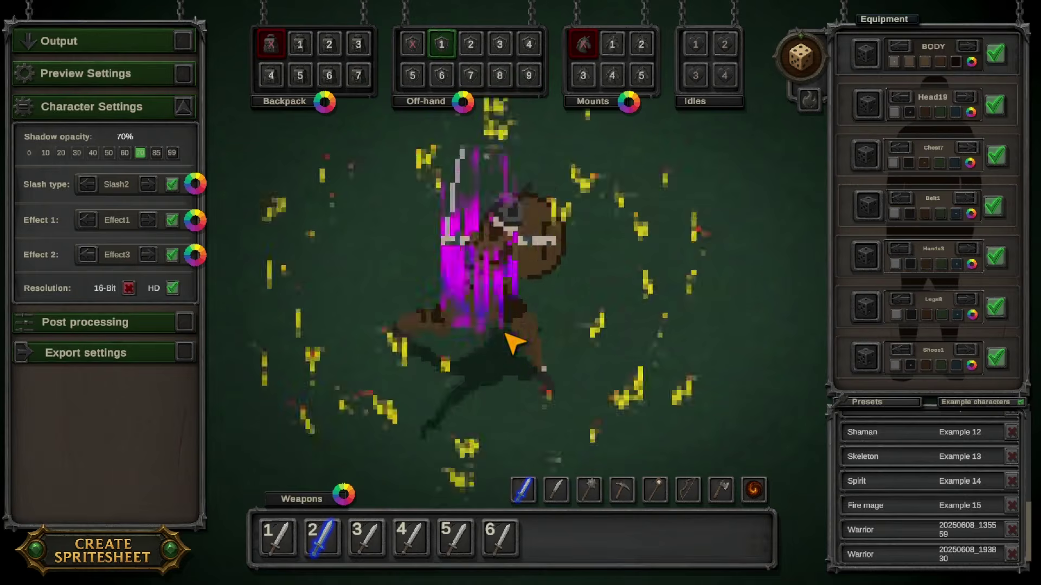
{"action": "left_click", "coordinate": [150, 256]}
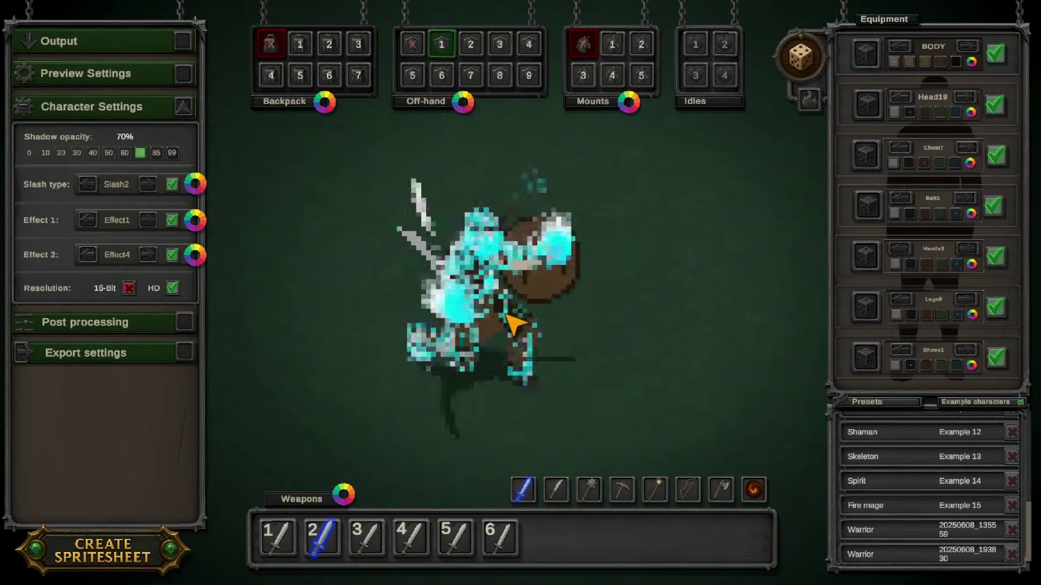
{"action": "left_click", "coordinate": [148, 255]}
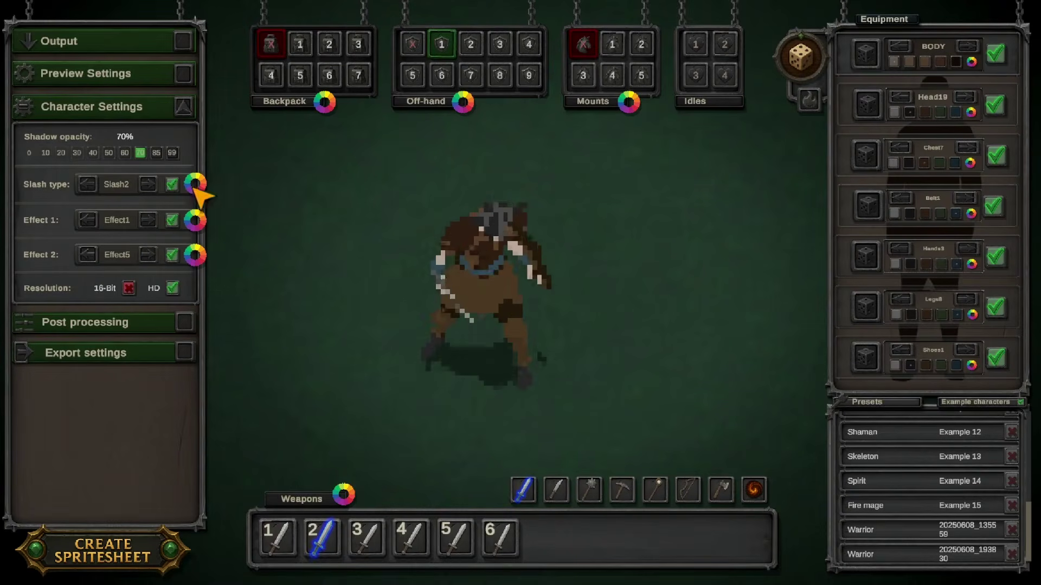
{"action": "left_click", "coordinate": [172, 255]}
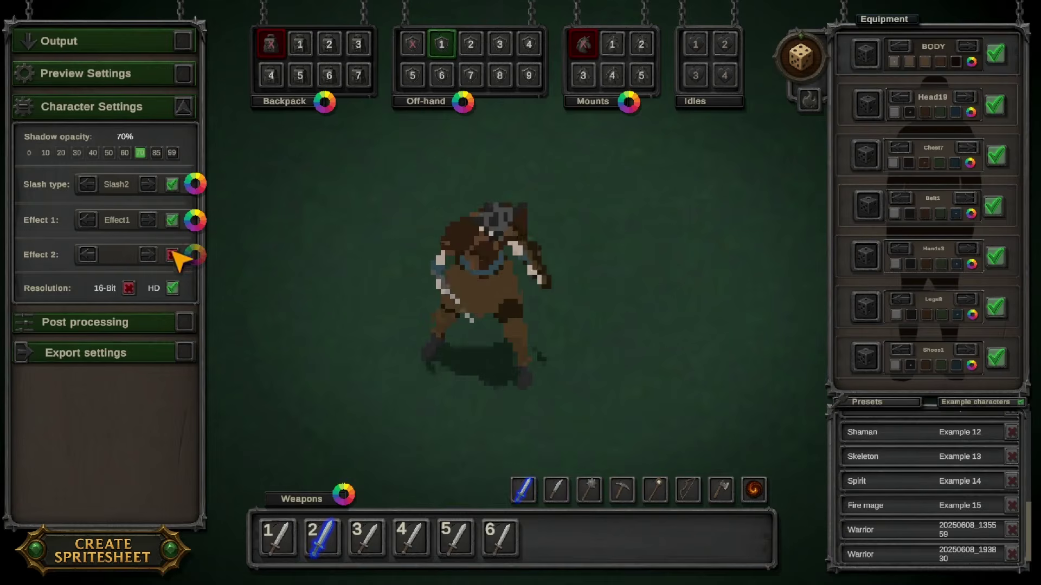
{"action": "left_click", "coordinate": [172, 221]}
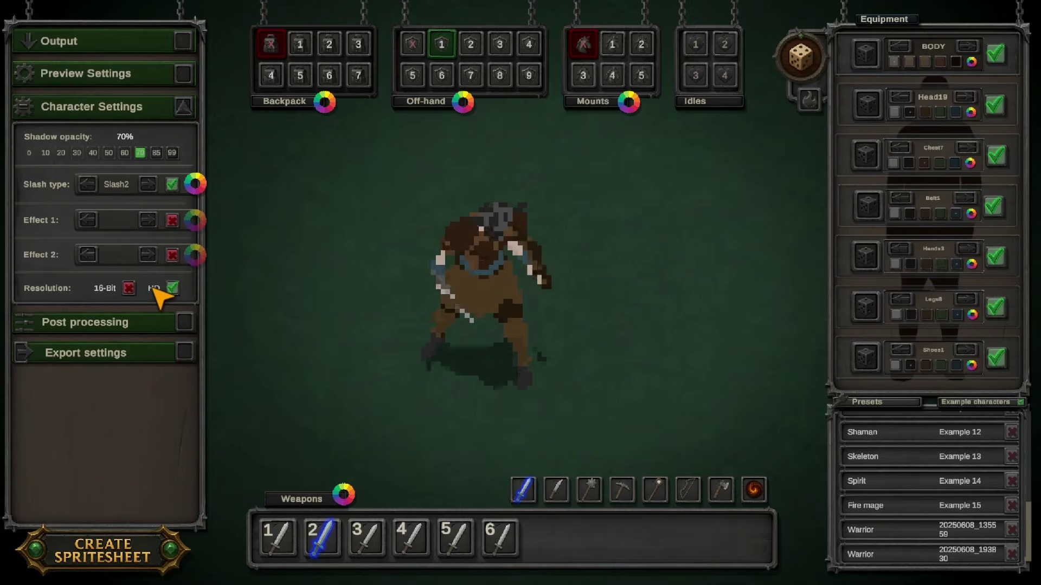
Compare the character in 16-Bit and HD resolution, finishing on HD
{"action": "left_click", "coordinate": [129, 288]}
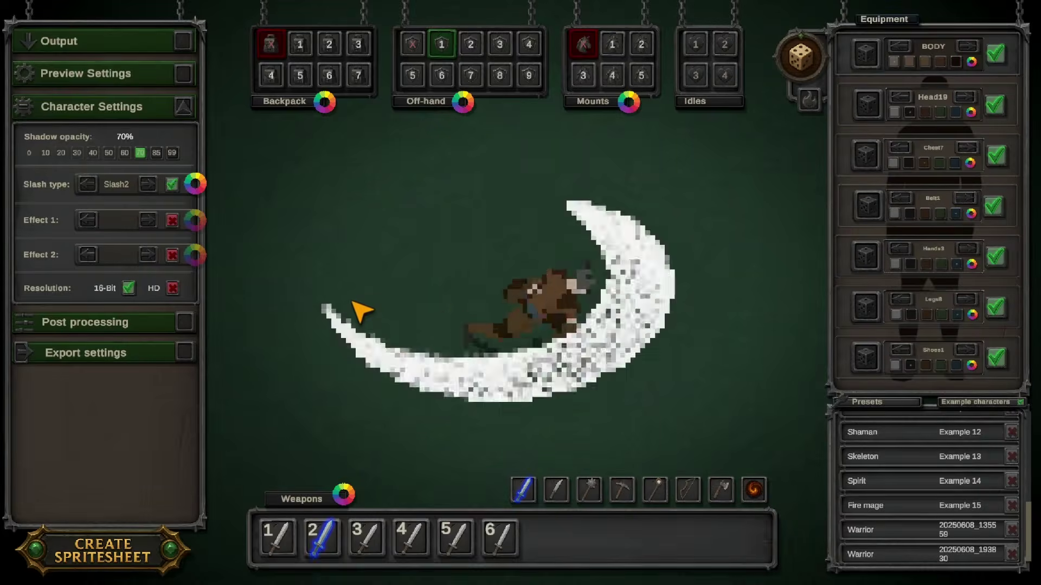
{"action": "left_click", "coordinate": [172, 288]}
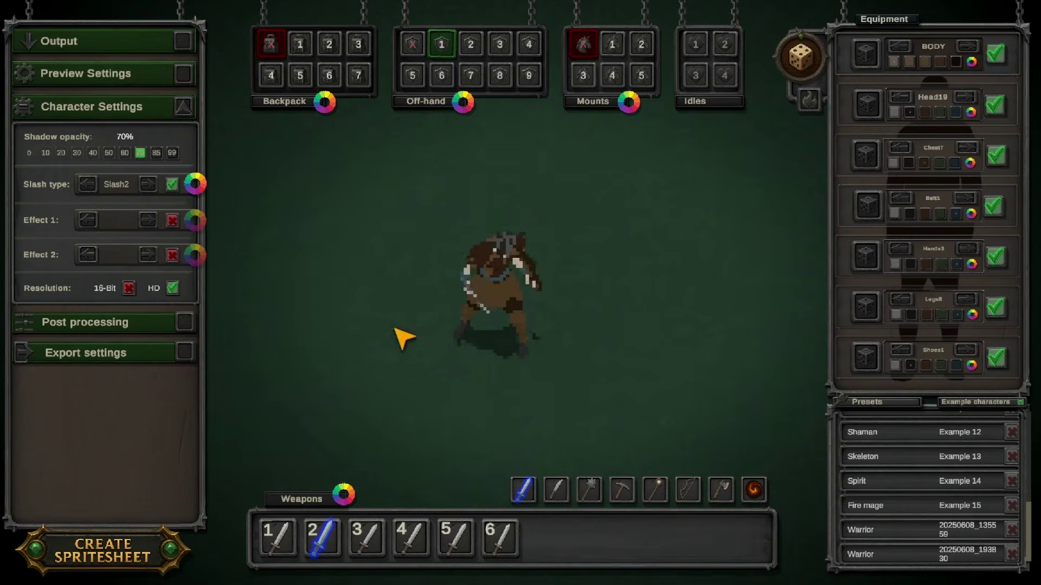
{"action": "left_click", "coordinate": [128, 288]}
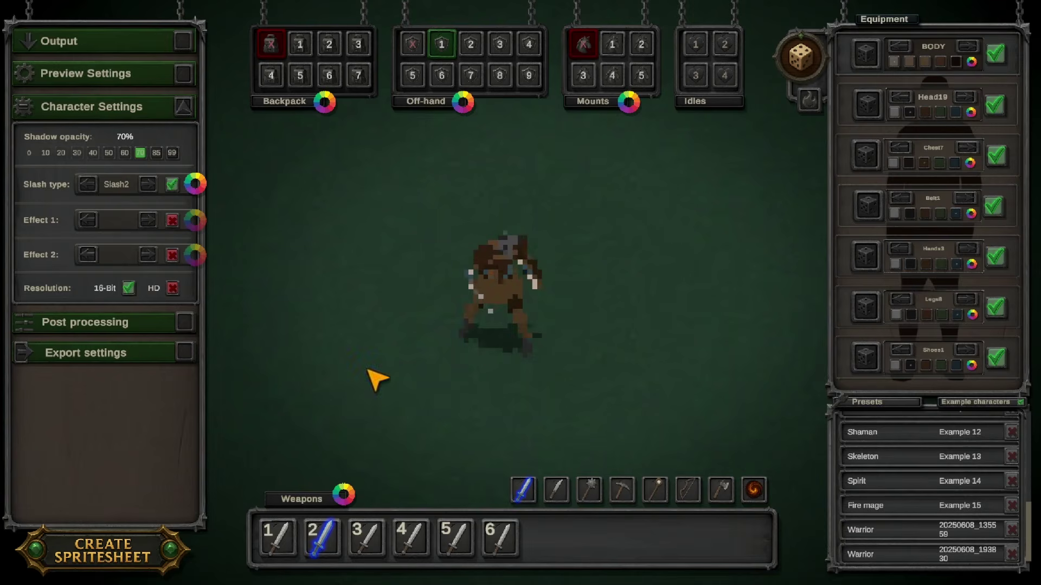
{"action": "left_click", "coordinate": [173, 287]}
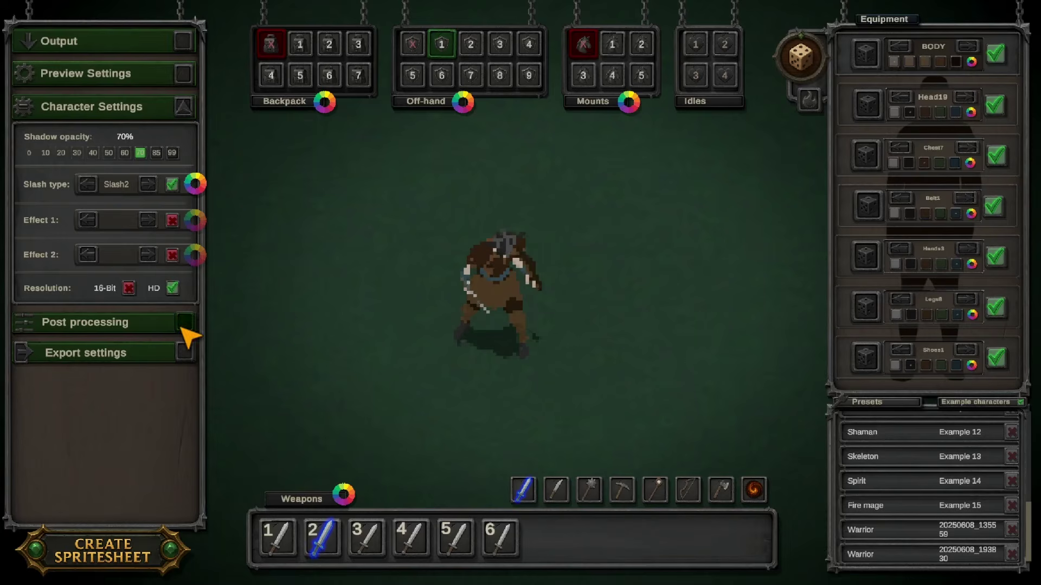
Close the character settings, open the post-processing settings and turn off the static idle animation
{"action": "left_click", "coordinate": [185, 109]}
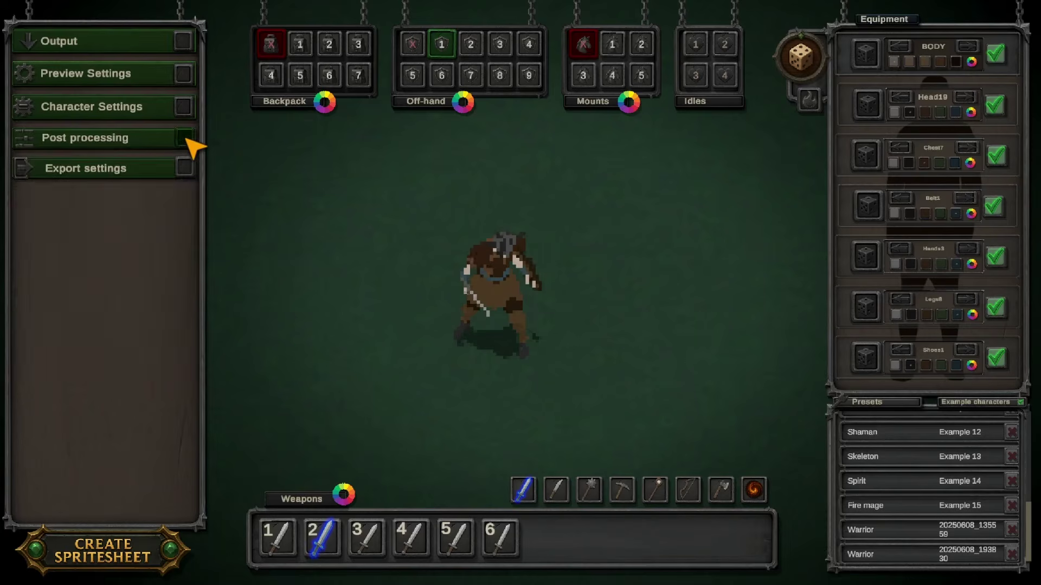
{"action": "left_click", "coordinate": [184, 137]}
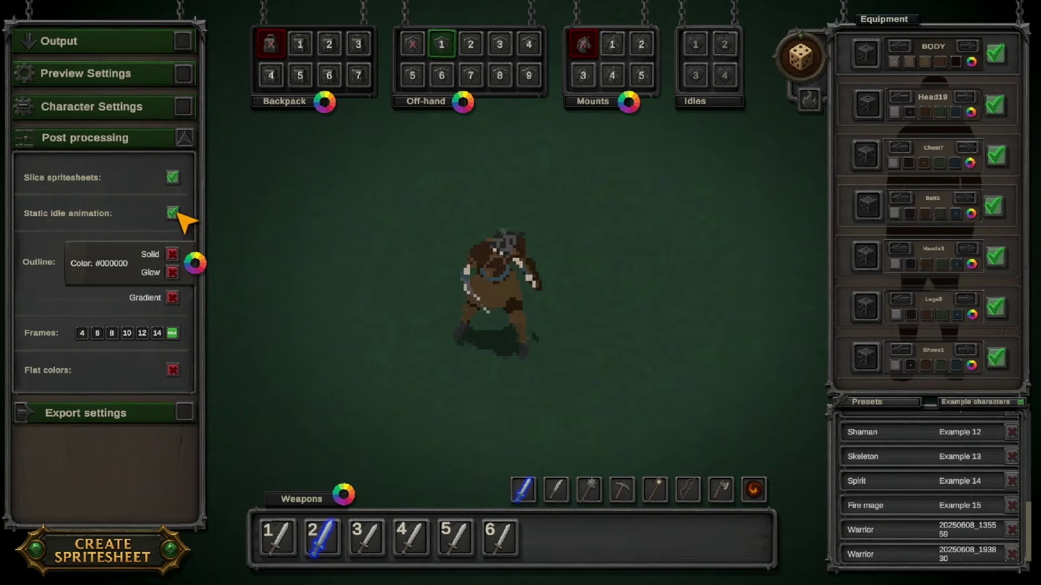
{"action": "left_click", "coordinate": [175, 214]}
{"action": "left_click", "coordinate": [174, 213]}
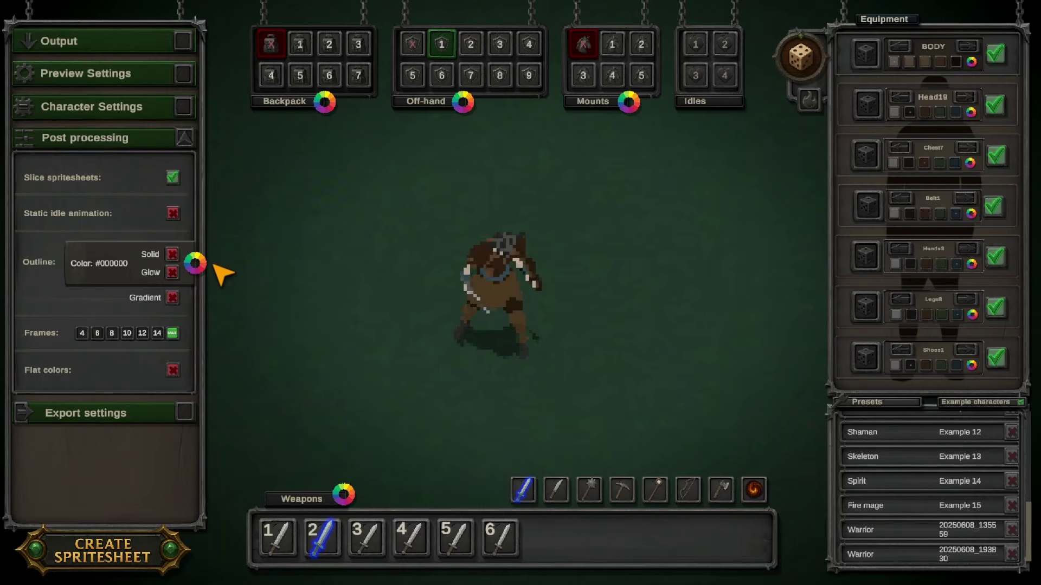
Enable a solid outline for the character and set its color to Red #CE0026
{"action": "left_click", "coordinate": [172, 255]}
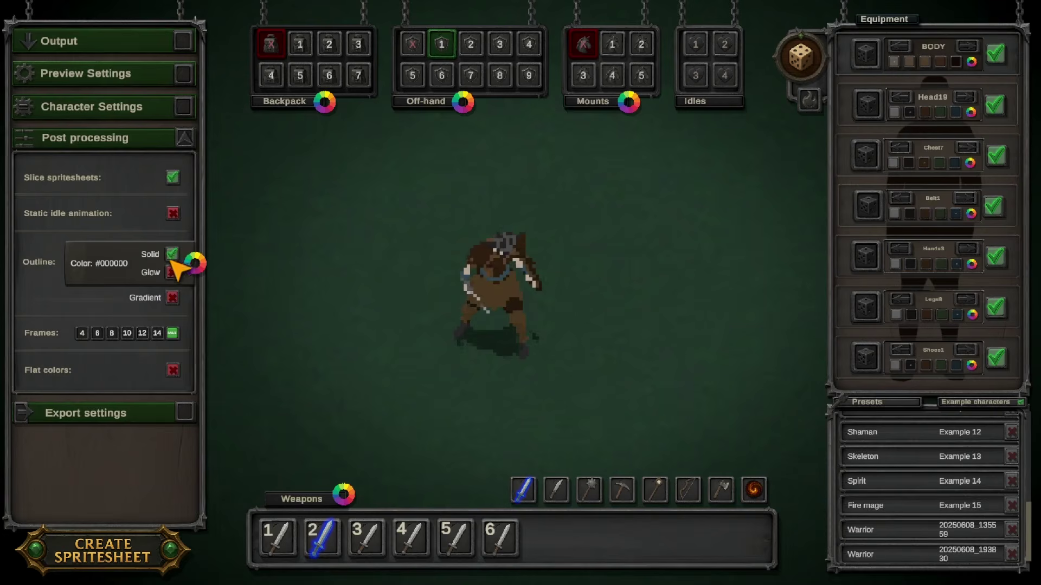
{"action": "left_click", "coordinate": [199, 264]}
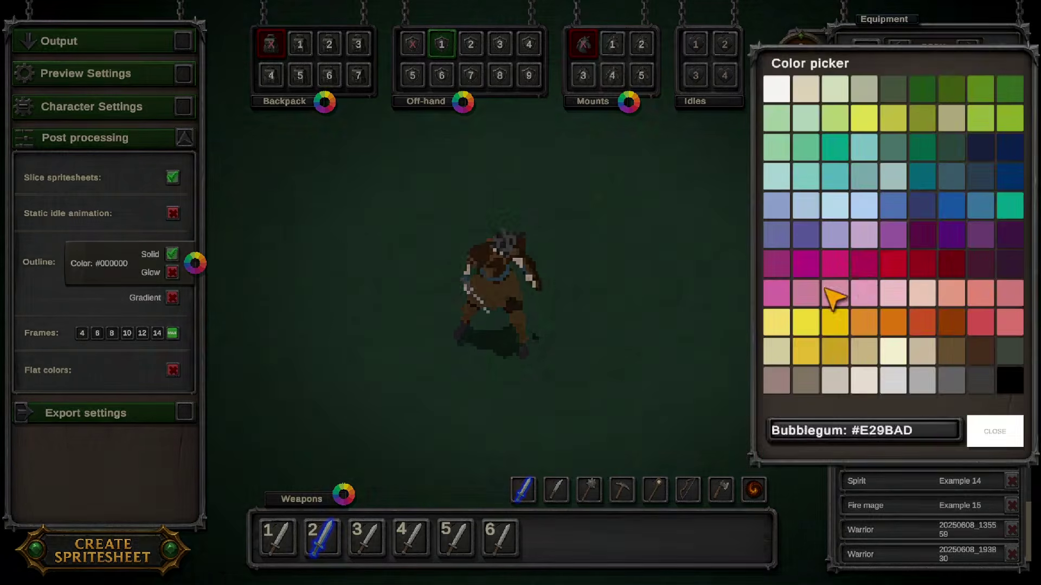
{"action": "left_click", "coordinate": [892, 265]}
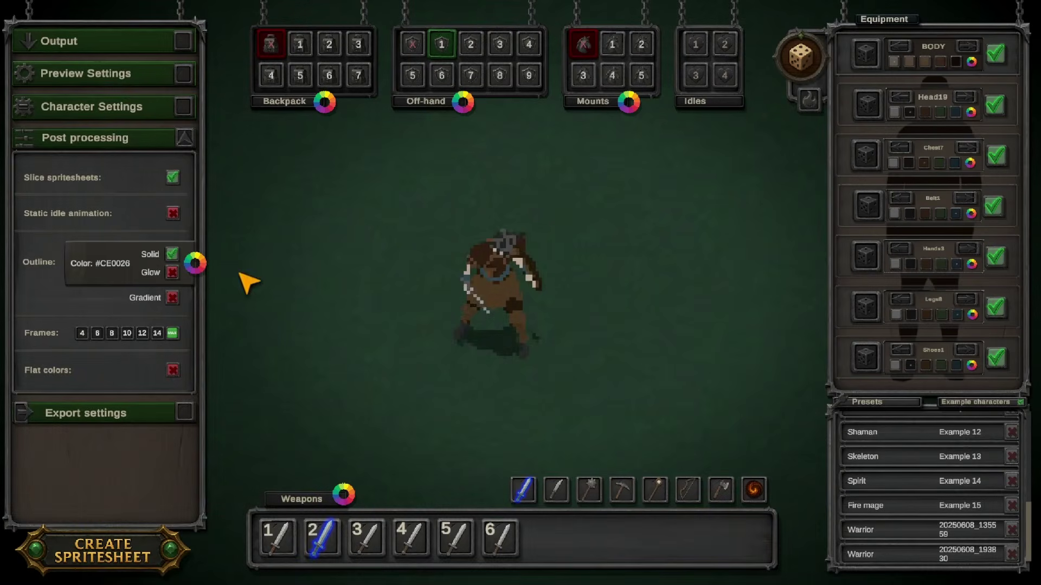
Switch the outline to glow, test strength 6 before setting it to 4, and change the outline color to #7EC8C9
{"action": "left_click", "coordinate": [172, 272]}
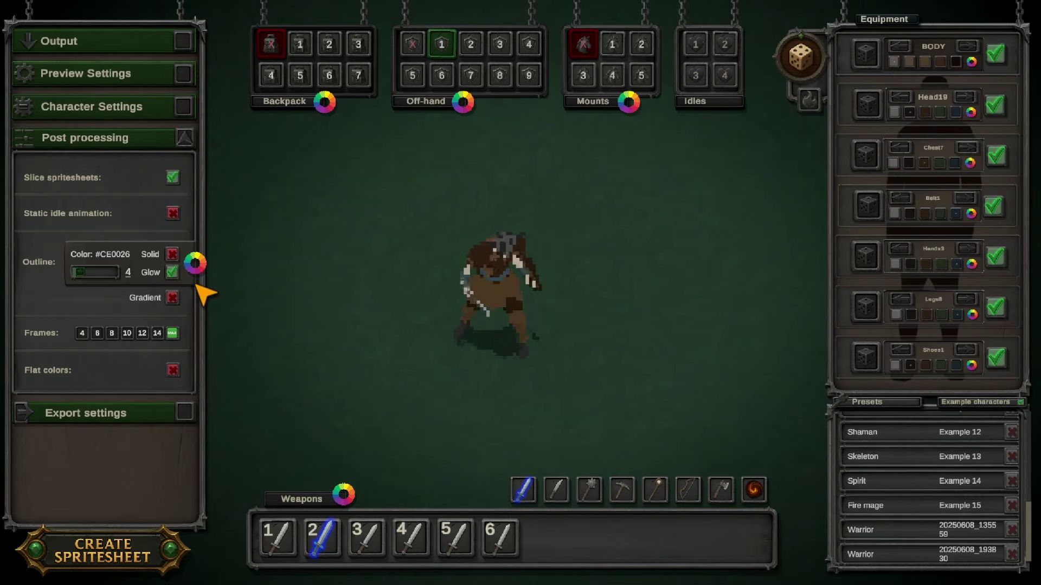
{"action": "left_click", "coordinate": [89, 275]}
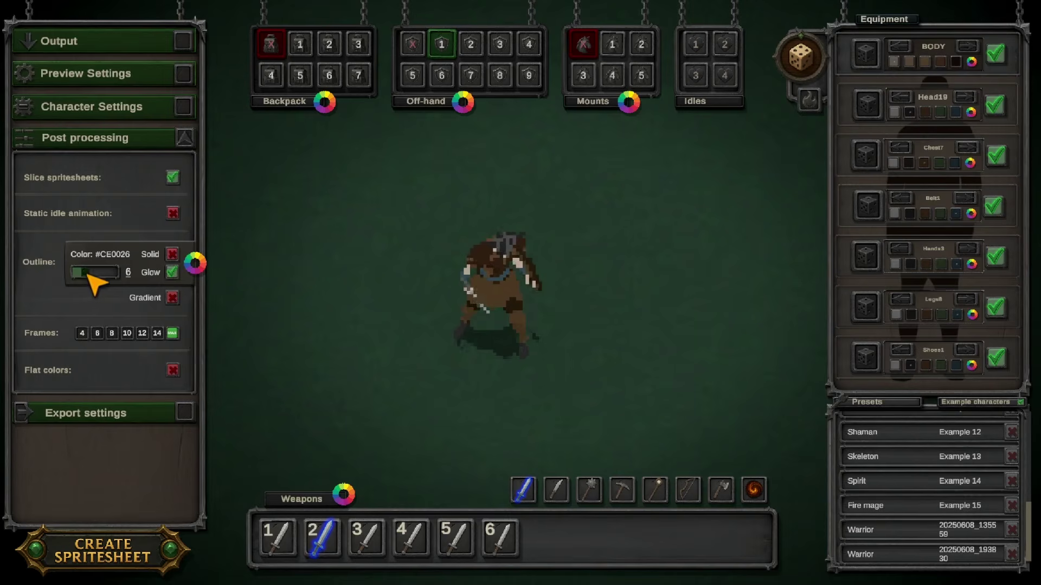
{"action": "mouse_move", "coordinate": [88, 275]}
{"action": "left_mouse_down"}
{"action": "mouse_move", "coordinate": [111, 276]}
{"action": "mouse_move", "coordinate": [83, 275]}
{"action": "left_mouse_up"}
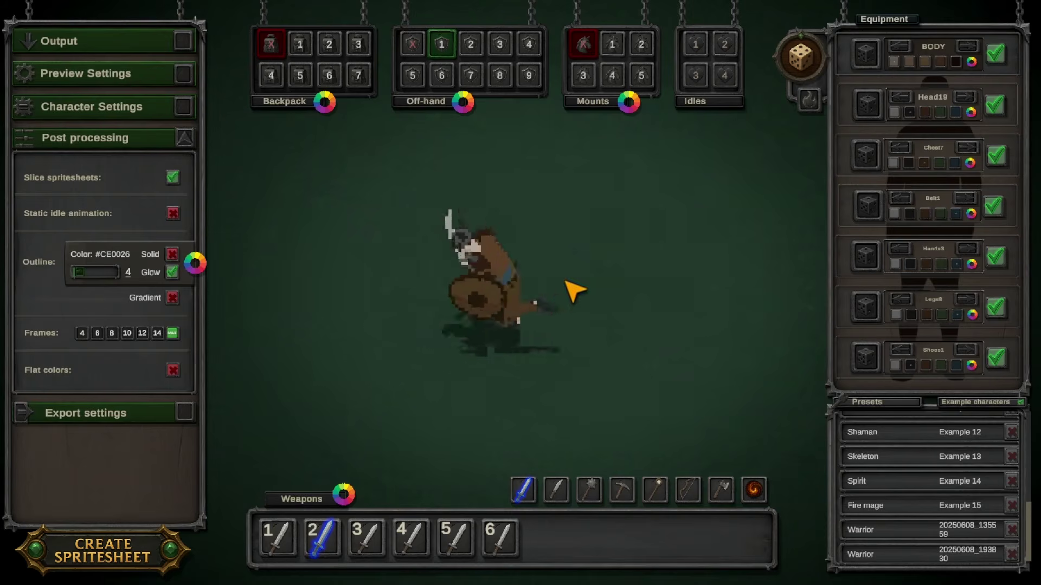
{"action": "left_click", "coordinate": [195, 265]}
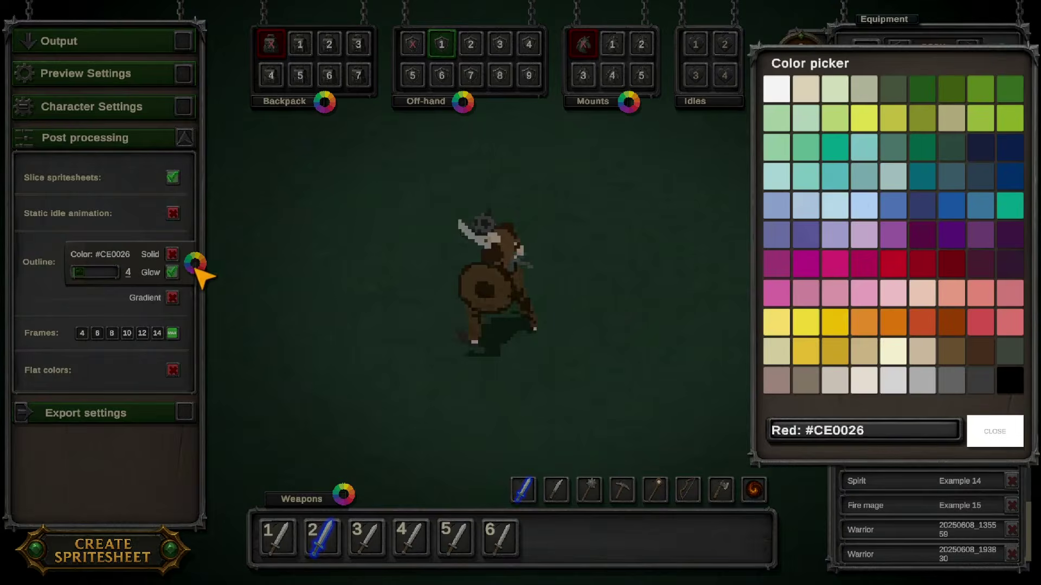
{"action": "left_click", "coordinate": [865, 154]}
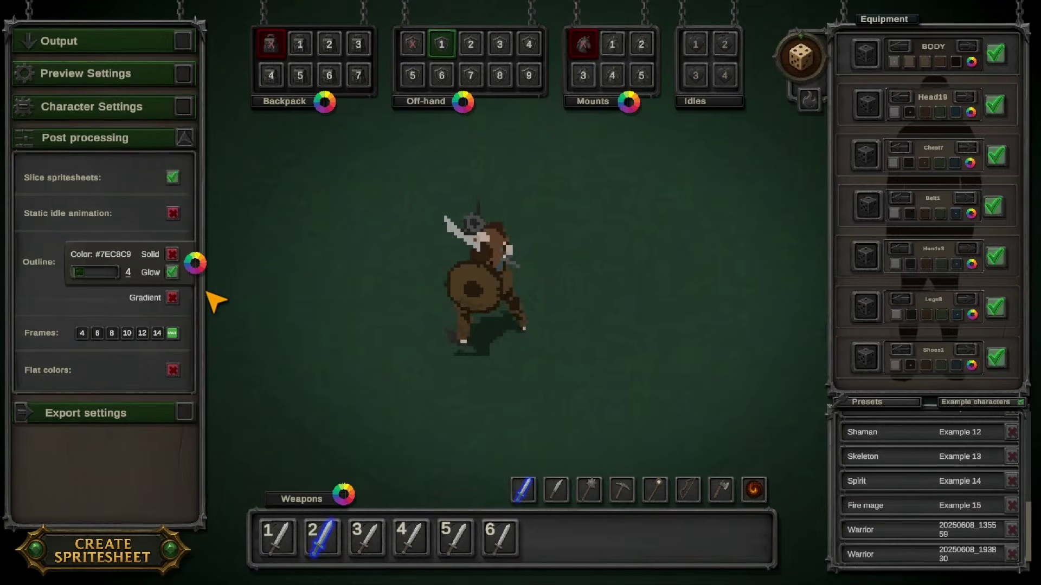
Try the gradient outline and switch the outline back to solid
{"action": "left_click", "coordinate": [173, 300]}
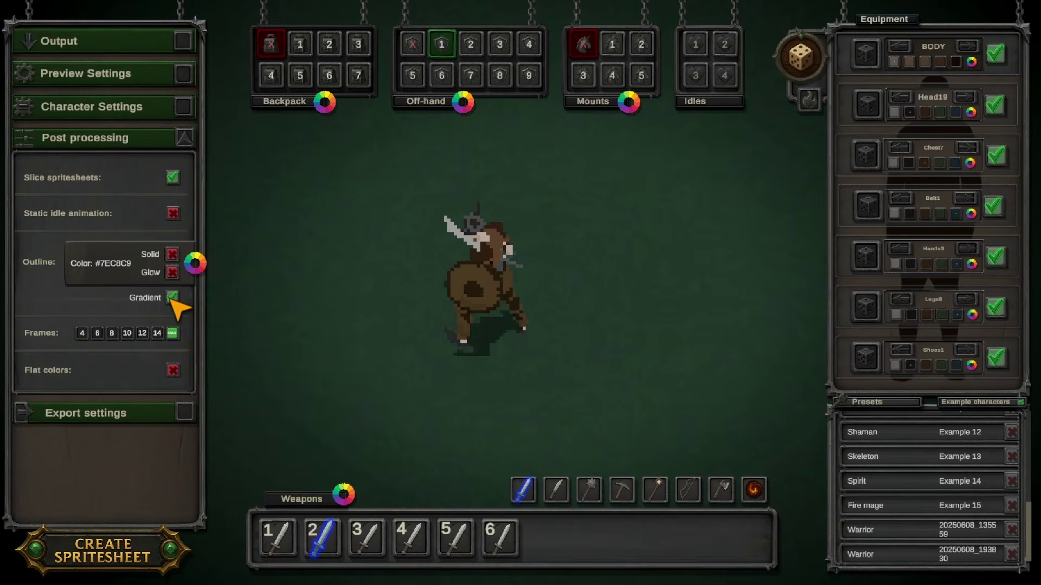
{"action": "left_click", "coordinate": [172, 254]}
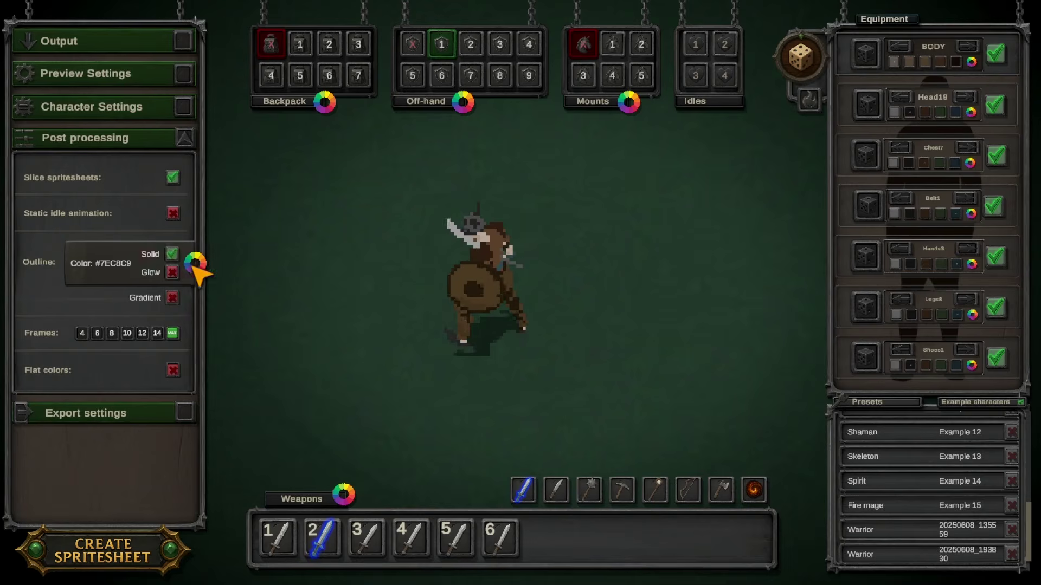
Change the character's solid outline color to black, #000000
{"action": "left_click", "coordinate": [195, 263]}
{"action": "left_click", "coordinate": [1012, 384]}
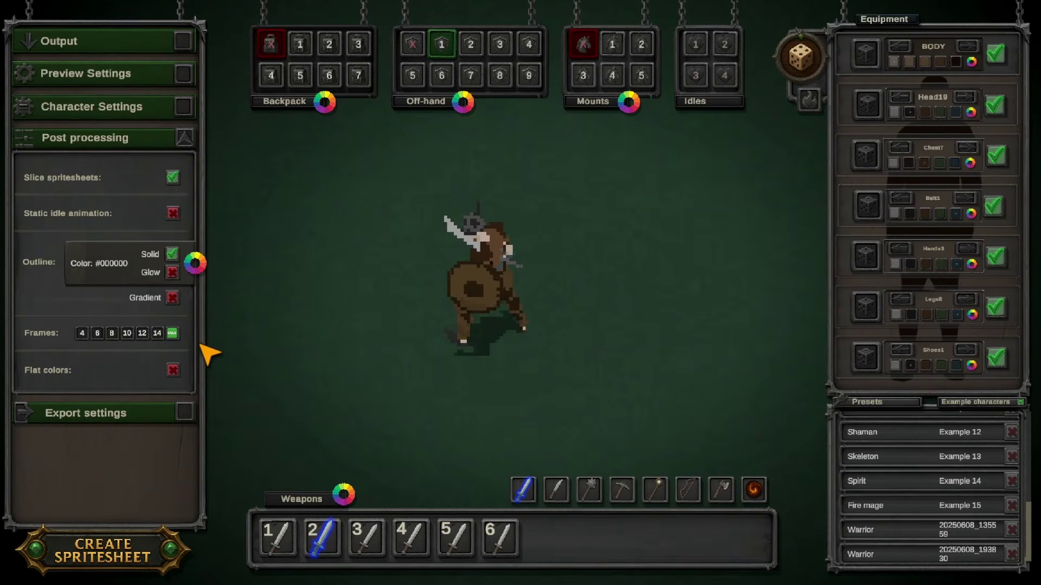
Try animation frame counts of 14, 12, 10, 8, 6 and 4, and return the setting to the maximum
{"action": "left_click", "coordinate": [159, 333]}
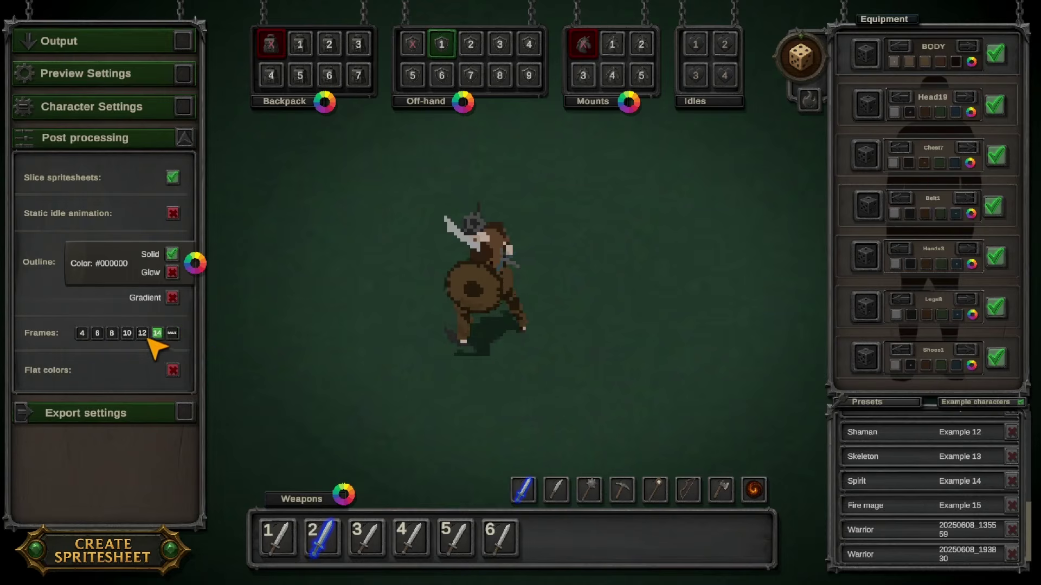
{"action": "left_click", "coordinate": [141, 336]}
{"action": "left_click", "coordinate": [128, 335]}
{"action": "left_click", "coordinate": [111, 335]}
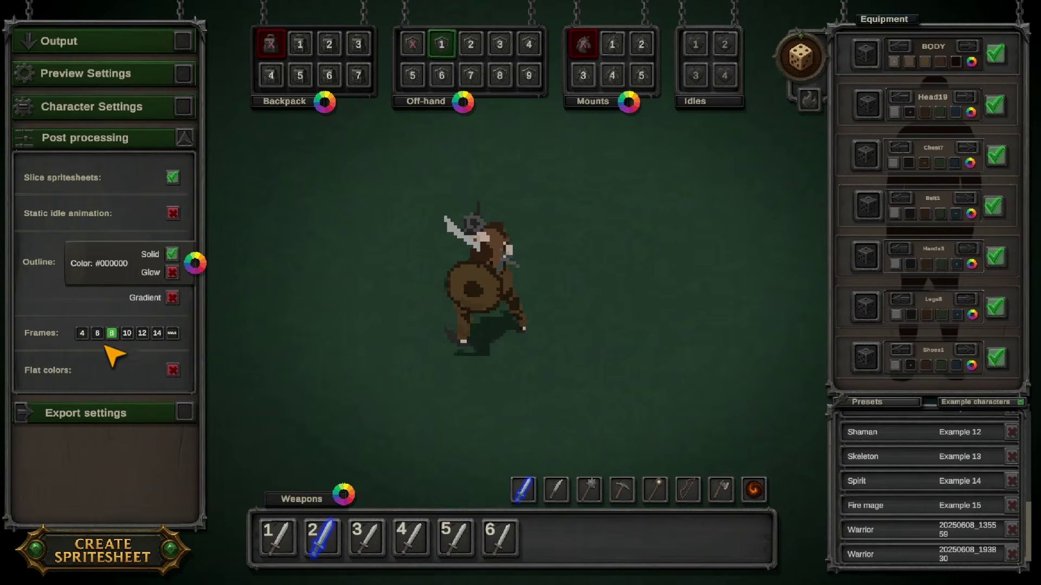
{"action": "left_click", "coordinate": [97, 334]}
{"action": "left_click", "coordinate": [82, 334]}
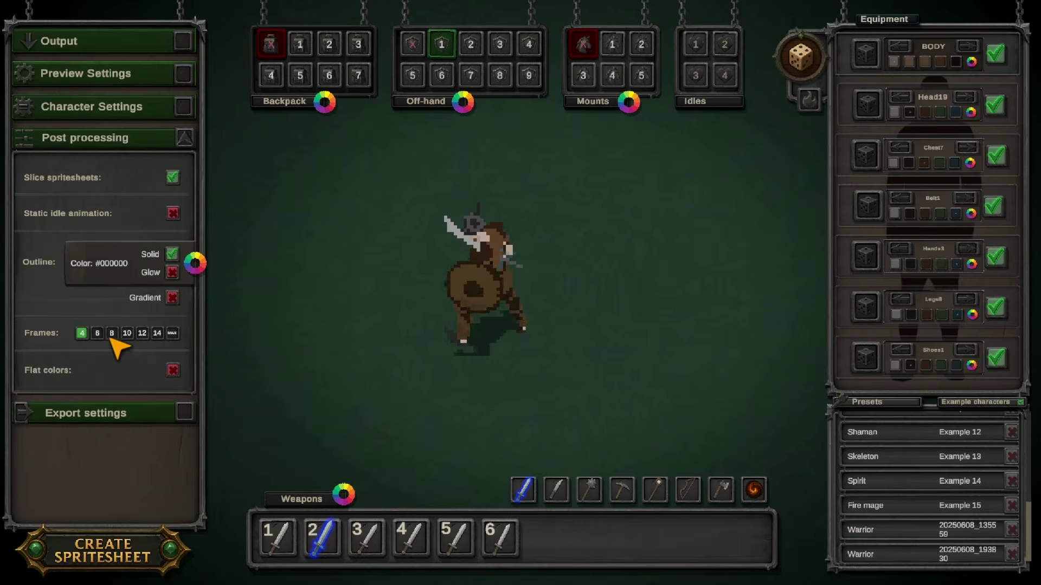
{"action": "left_click", "coordinate": [112, 335]}
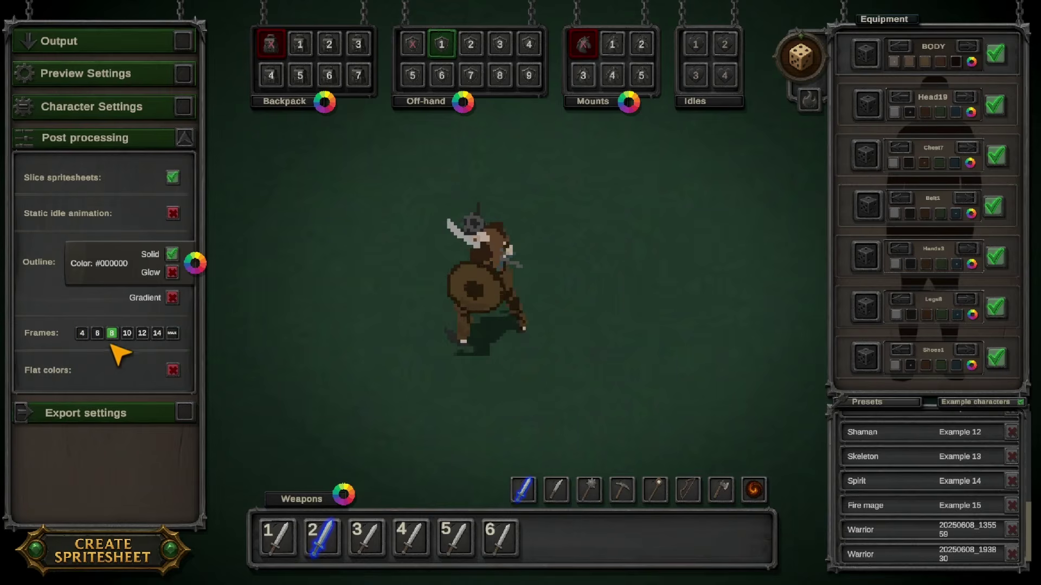
{"action": "left_click", "coordinate": [174, 334]}
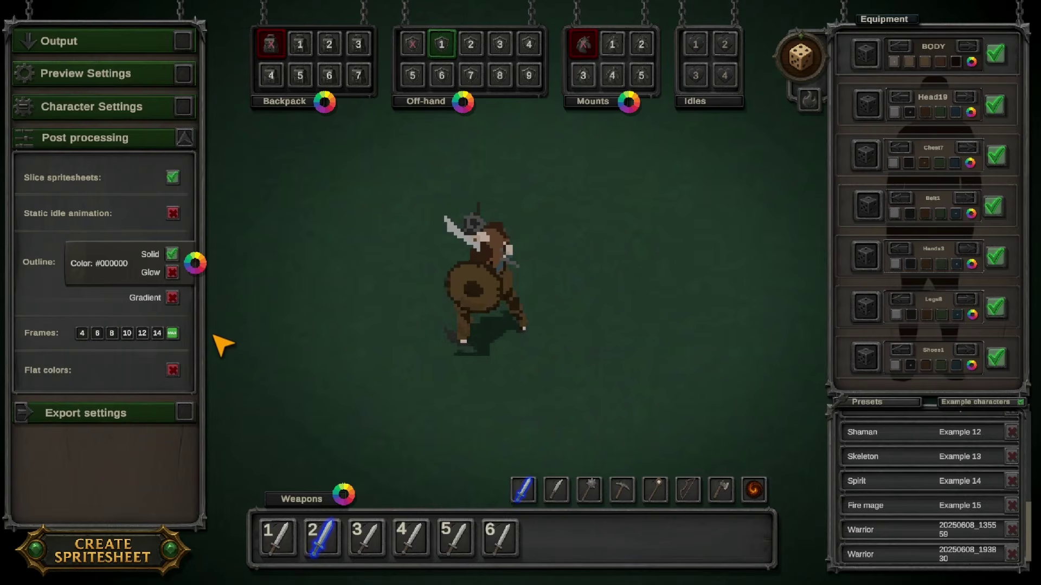
{"action": "left_click", "coordinate": [82, 333]}
{"action": "left_click", "coordinate": [97, 333]}
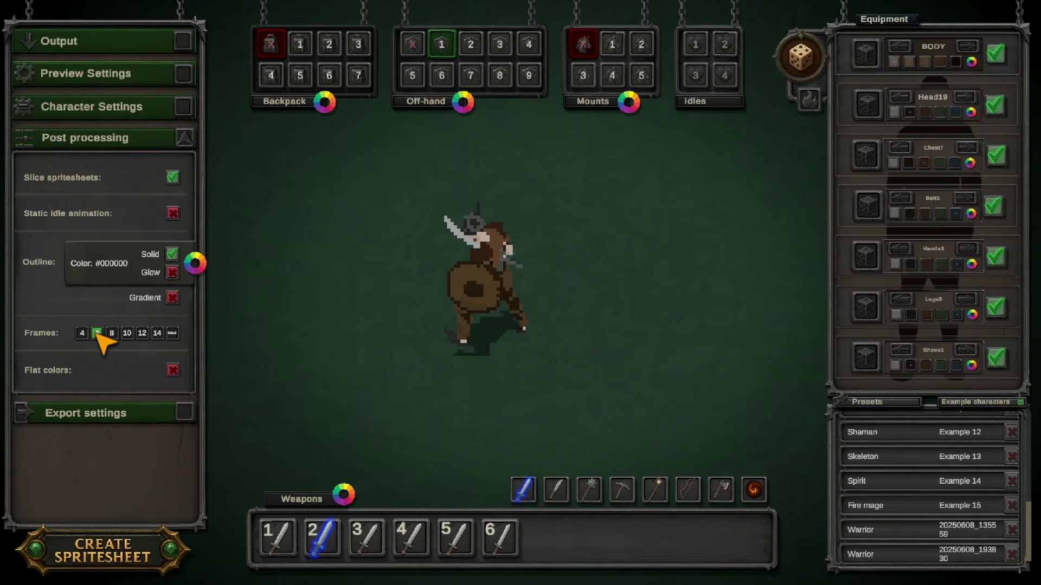
{"action": "left_click", "coordinate": [172, 333]}
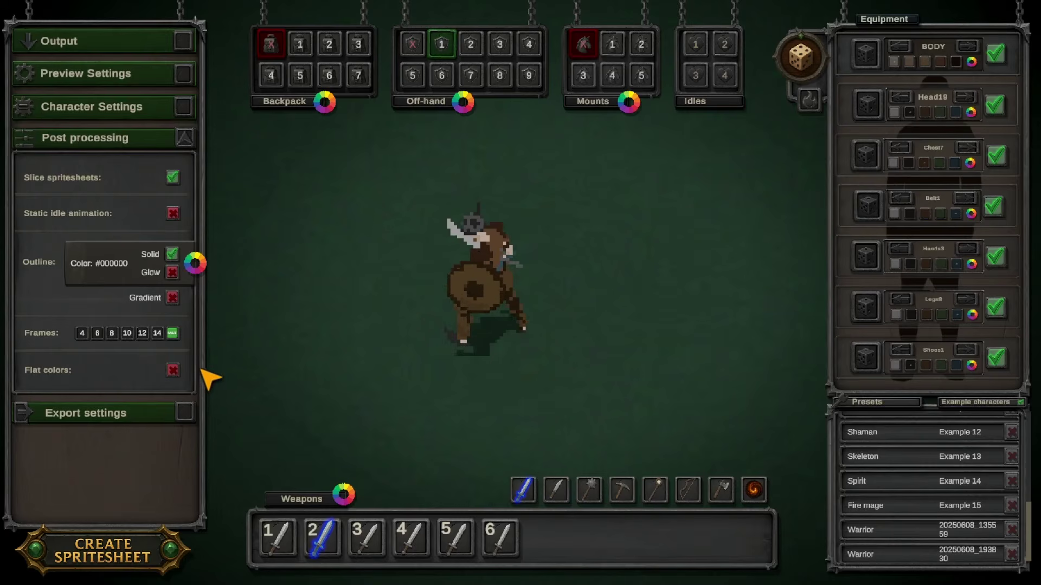
Try the flat colors option on the character and turn it off again
{"action": "left_click", "coordinate": [174, 370]}
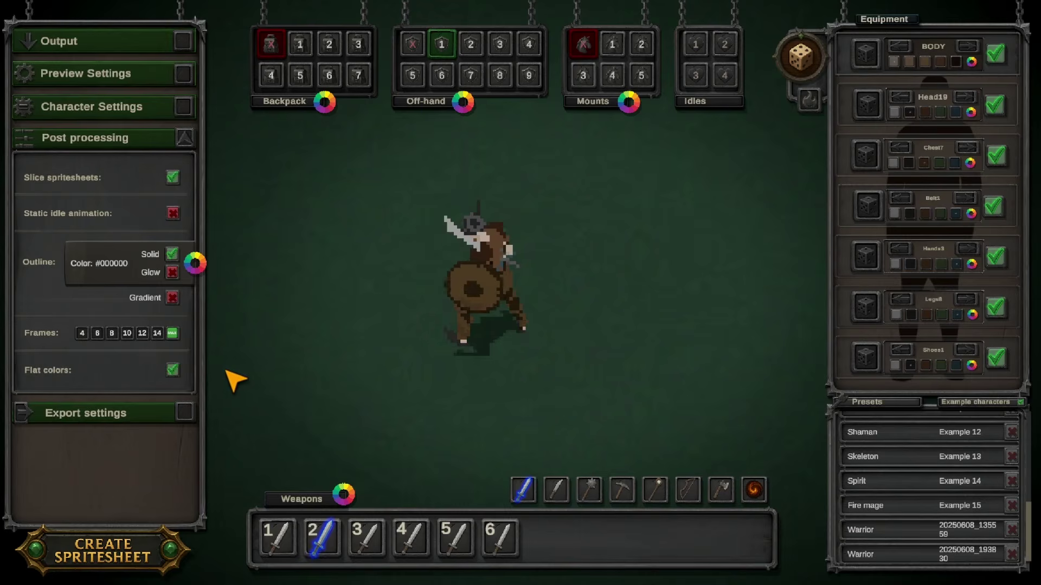
{"action": "left_click", "coordinate": [172, 371]}
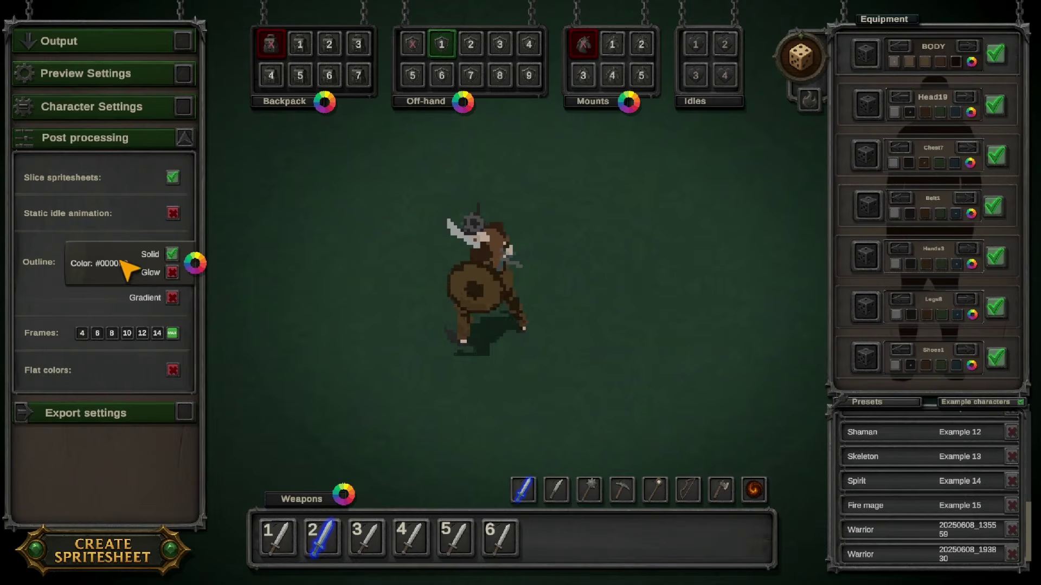
Close the post-processing settings and open the export settings
{"action": "left_click", "coordinate": [183, 44]}
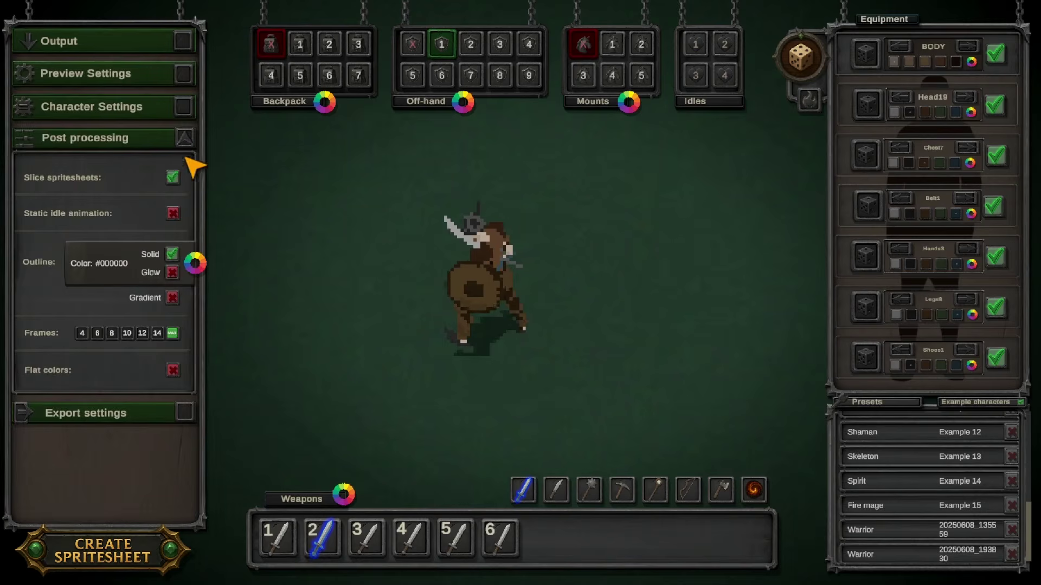
{"action": "left_click", "coordinate": [183, 140]}
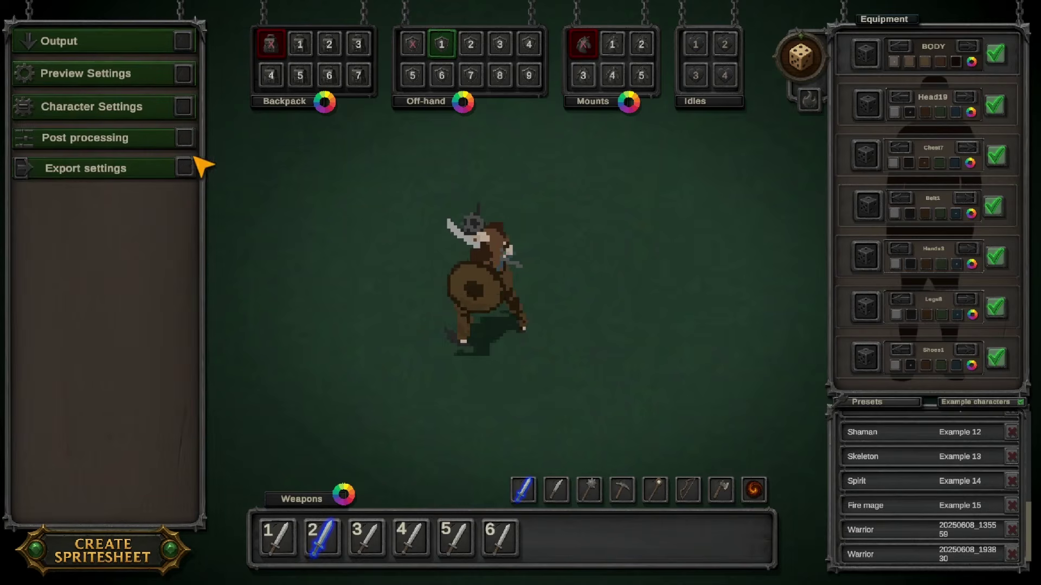
{"action": "left_click", "coordinate": [184, 169]}
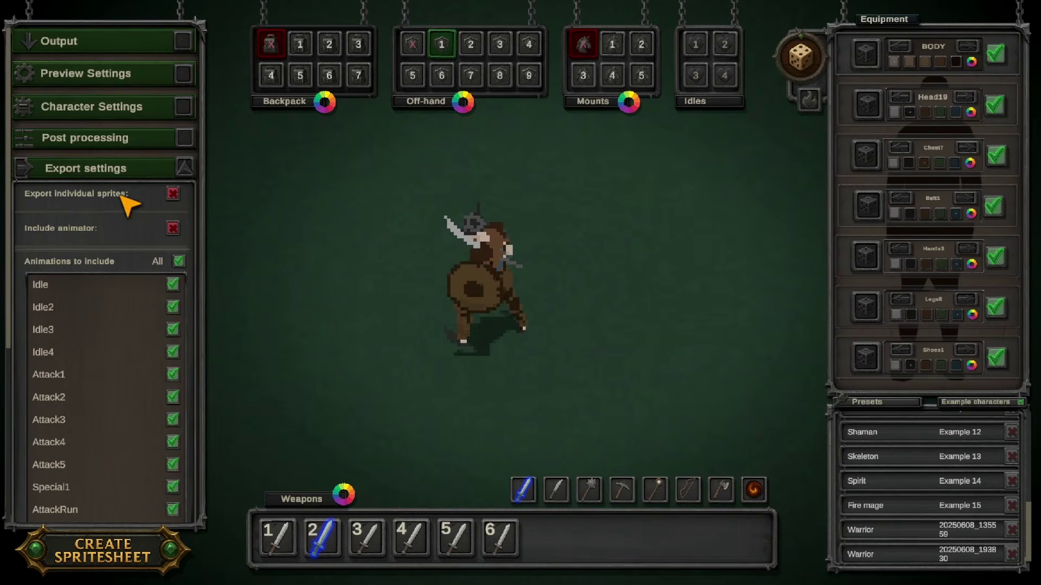
Try enabling the export of individual sprites and switch it off again
{"action": "left_click", "coordinate": [170, 196]}
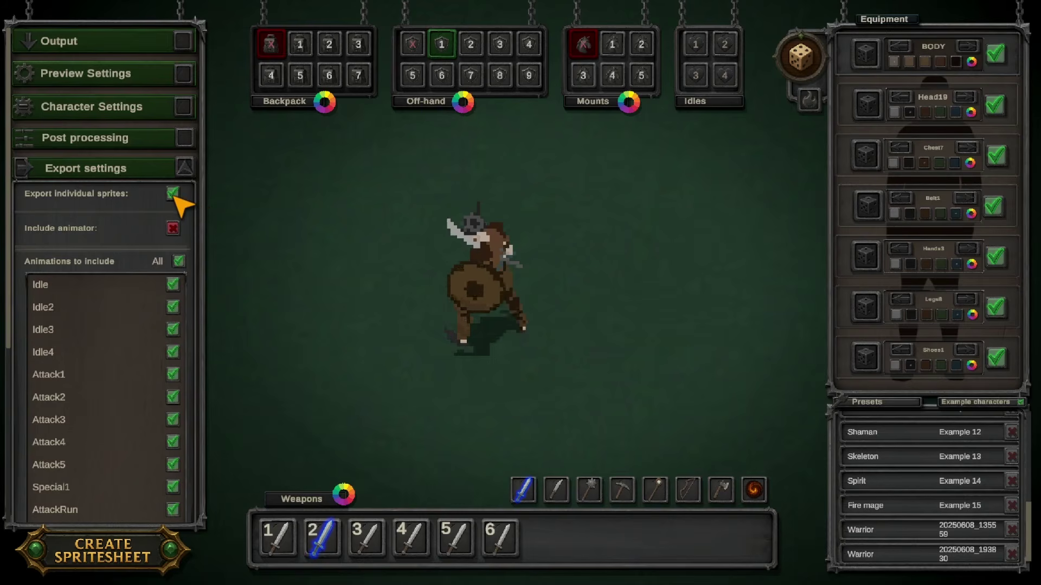
{"action": "left_click", "coordinate": [173, 194]}
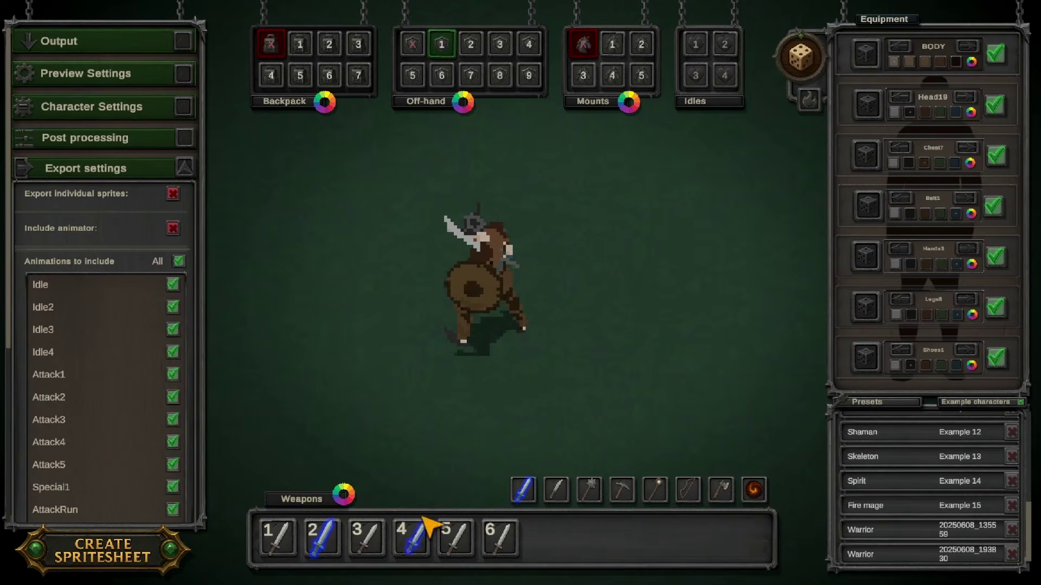
Include the animator and the player prefab in the export, and enable the character preview
{"action": "left_click", "coordinate": [175, 229]}
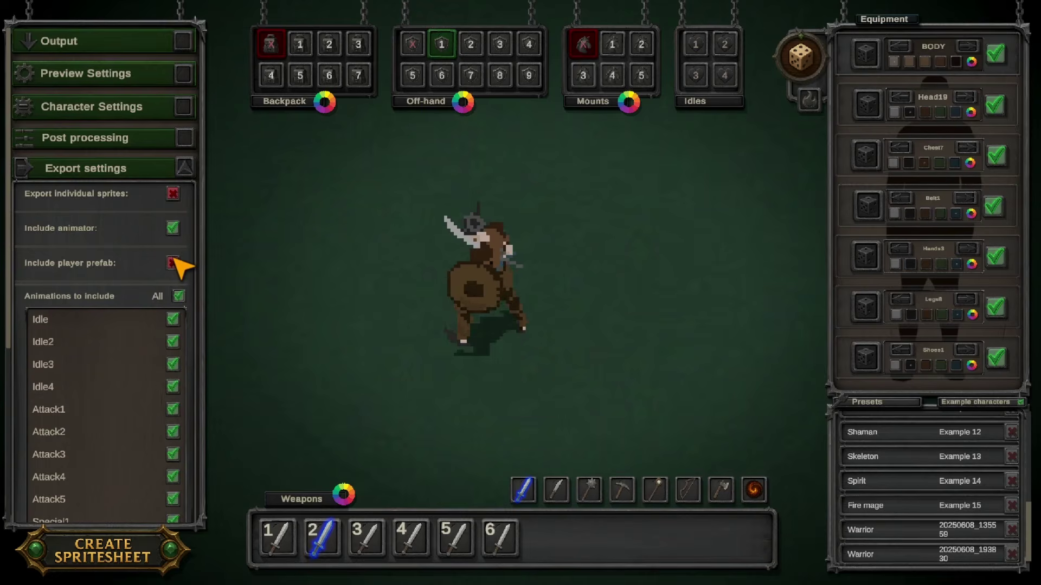
{"action": "left_click", "coordinate": [176, 231]}
{"action": "left_click", "coordinate": [176, 230]}
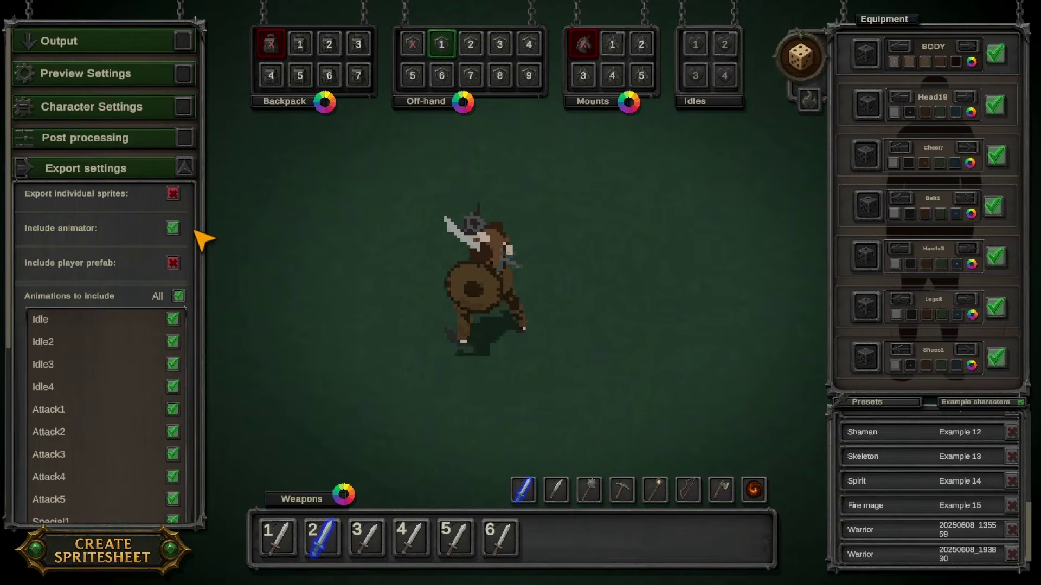
{"action": "left_click", "coordinate": [175, 227]}
{"action": "left_click", "coordinate": [175, 228]}
{"action": "left_click", "coordinate": [174, 264]}
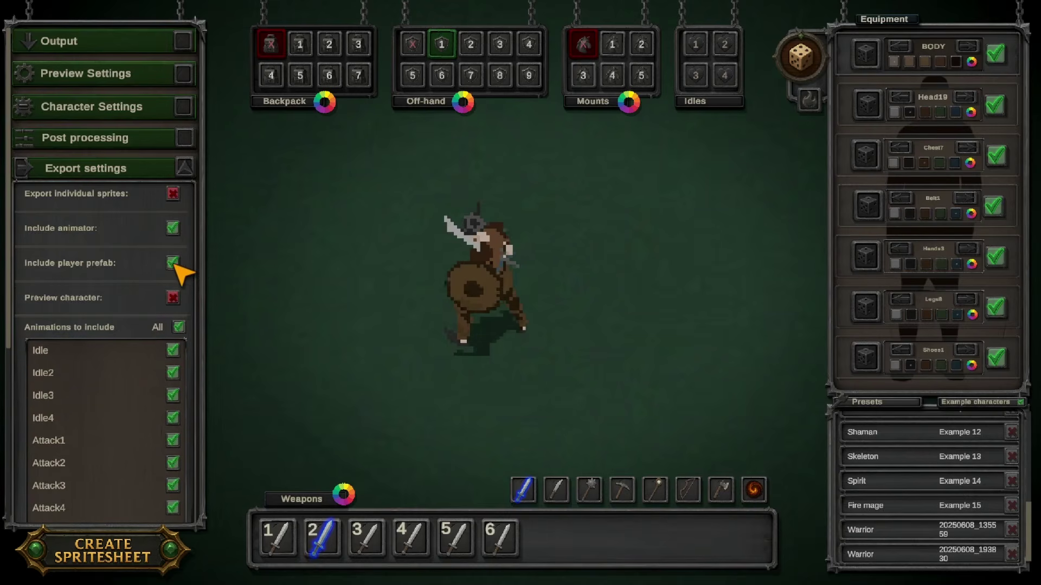
{"action": "left_click", "coordinate": [173, 298]}
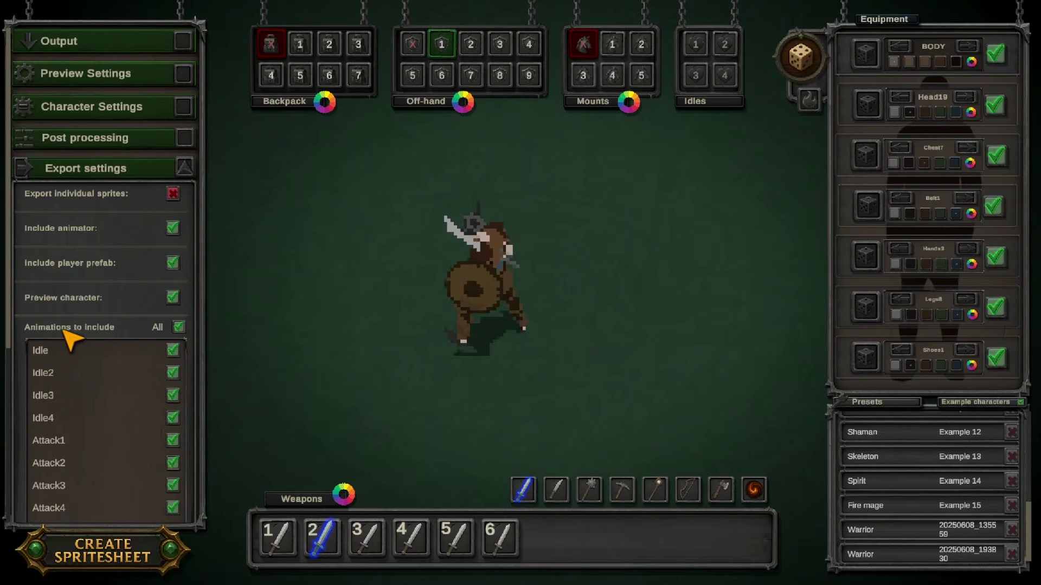
Try limiting the exported animations to Idle, Attack1 and Die, and restore the selection of all animations
{"action": "scroll", "coordinate": [109, 412], "scroll_direction": "down", "scroll_amount": 5}
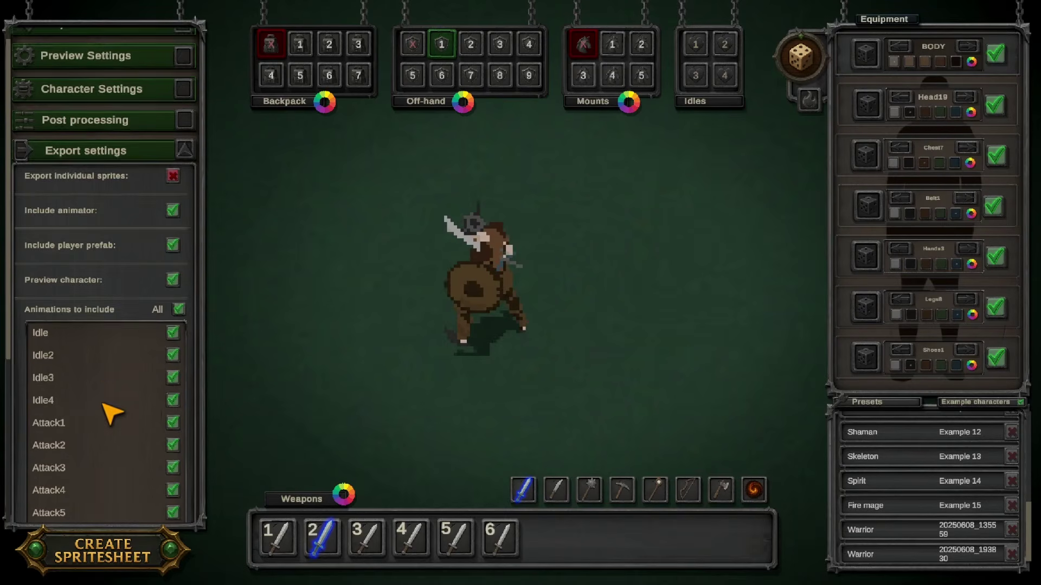
{"action": "scroll", "coordinate": [111, 415], "scroll_direction": "down", "scroll_amount": 2}
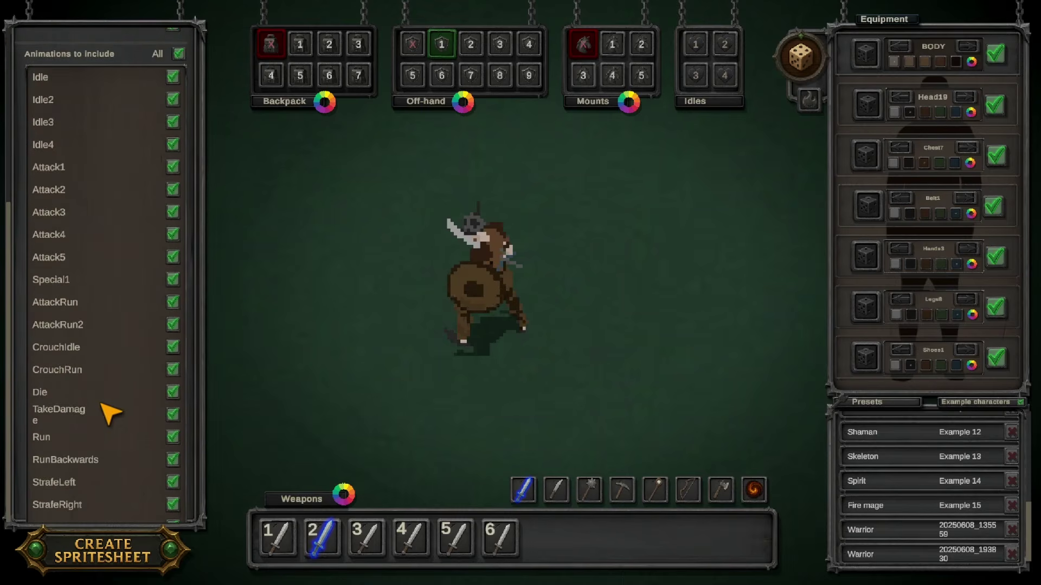
{"action": "scroll", "coordinate": [76, 295], "scroll_direction": "up", "scroll_amount": 3}
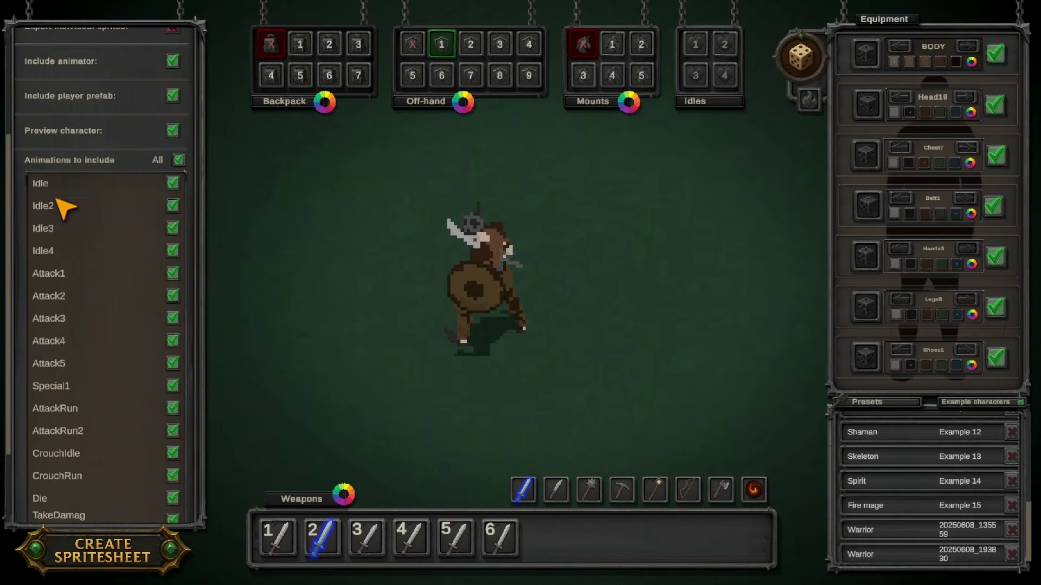
{"action": "left_click", "coordinate": [179, 160]}
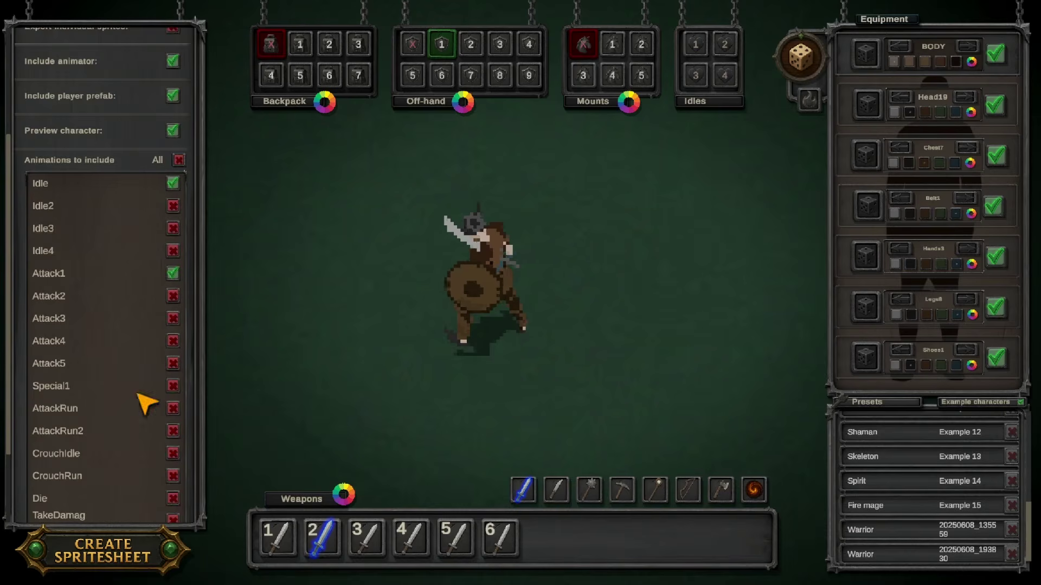
{"action": "left_click", "coordinate": [172, 498]}
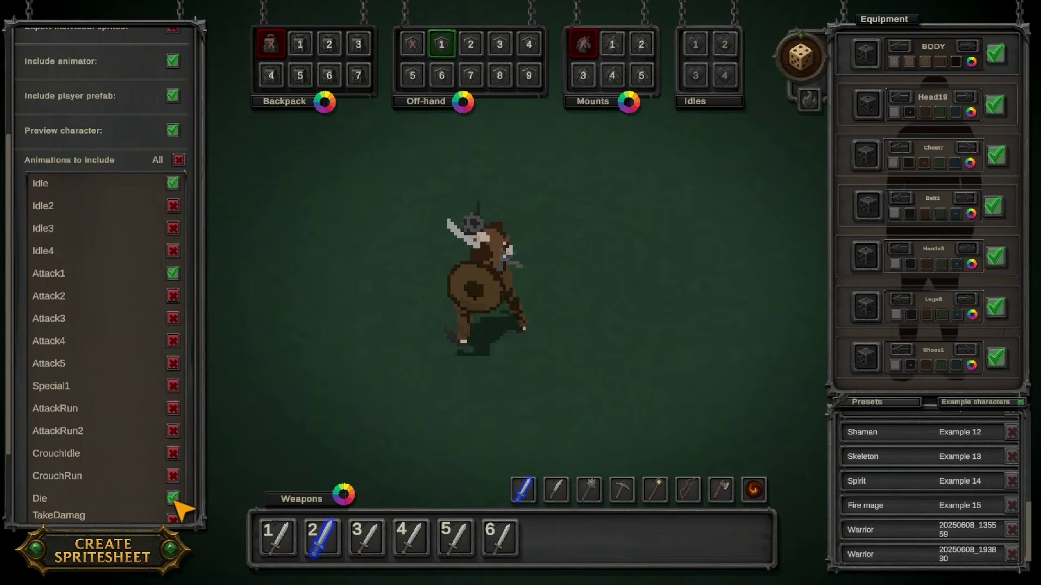
{"action": "left_click", "coordinate": [178, 160]}
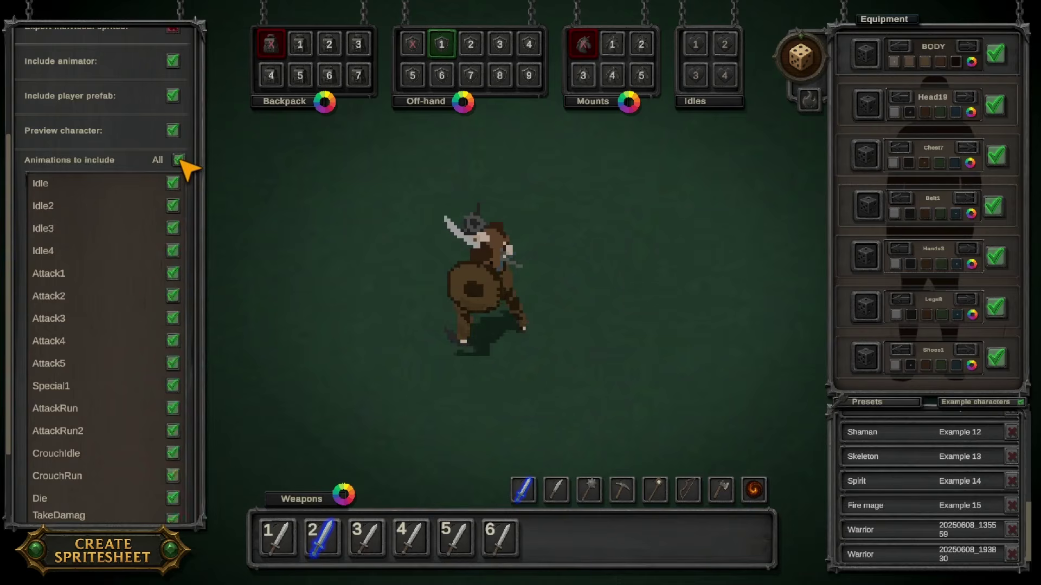
{"action": "left_click", "coordinate": [179, 160]}
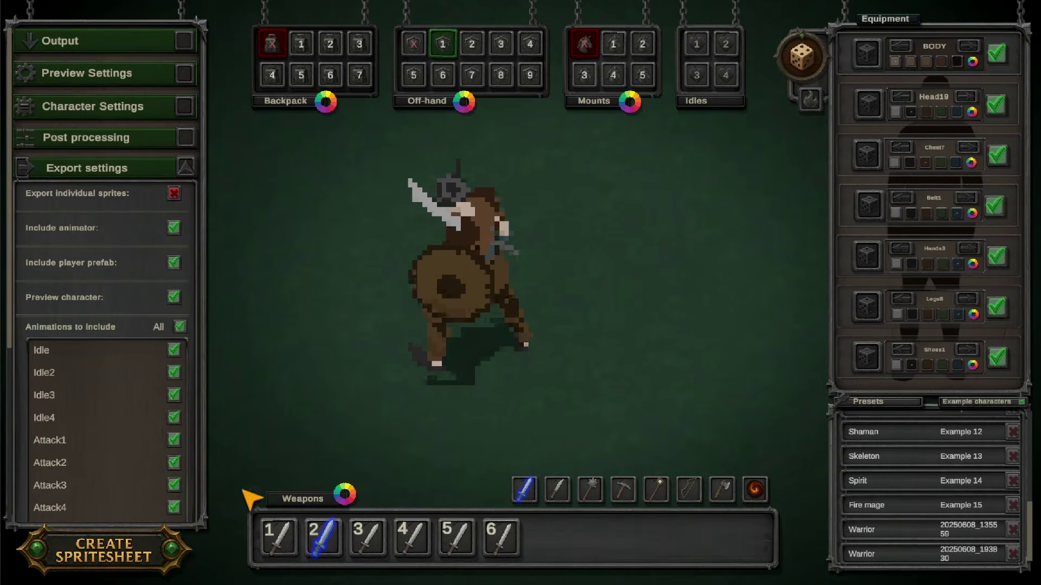
Create the spritesheet and test the regular attack, Attack1, Attack4 and Attack5 in the generated character preview
{"action": "left_click", "coordinate": [126, 563]}
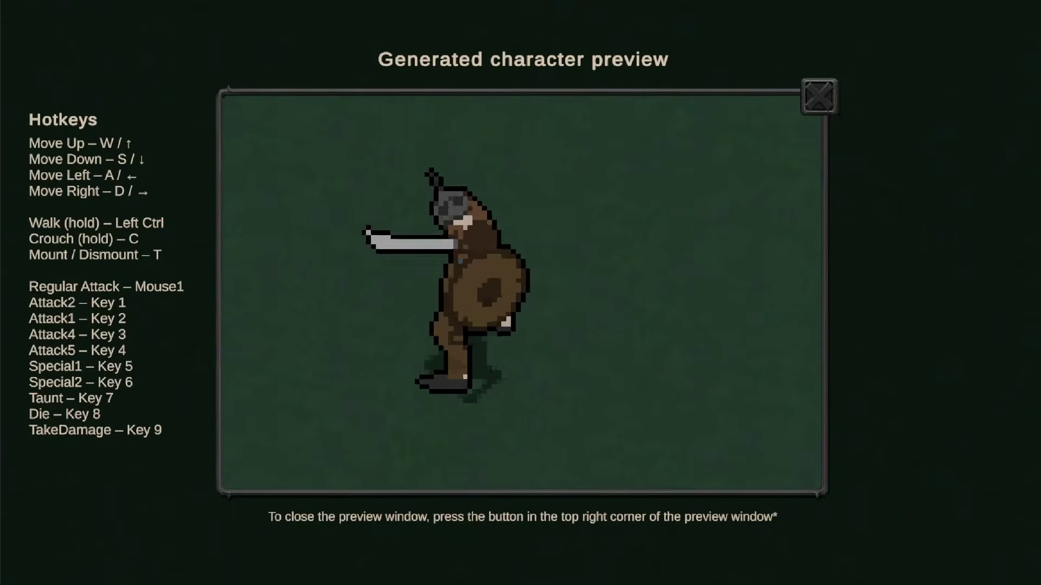
{"action": "left_click", "coordinate": [651, 385]}
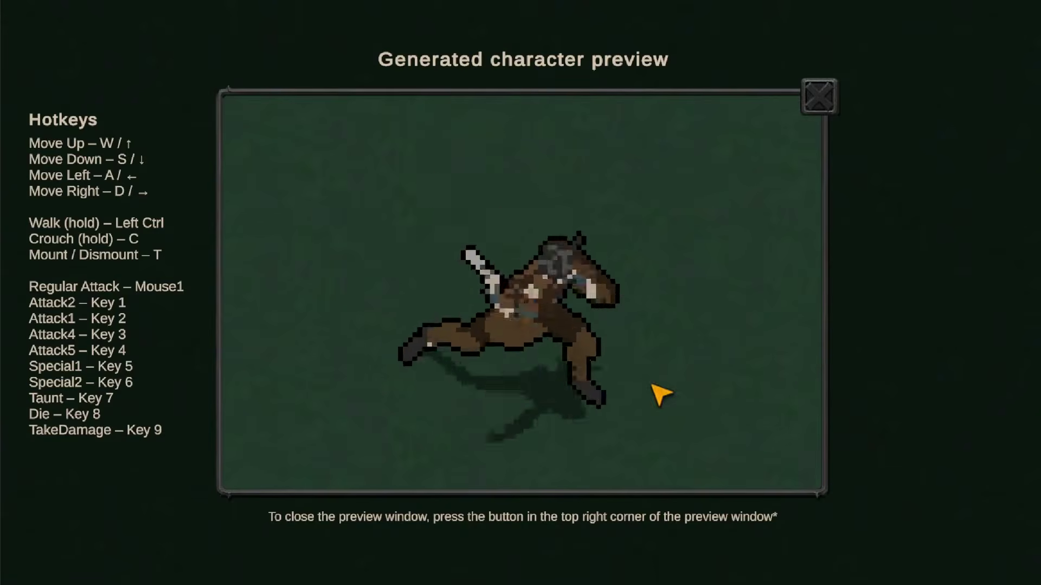
{"action": "left_click", "coordinate": [676, 352]}
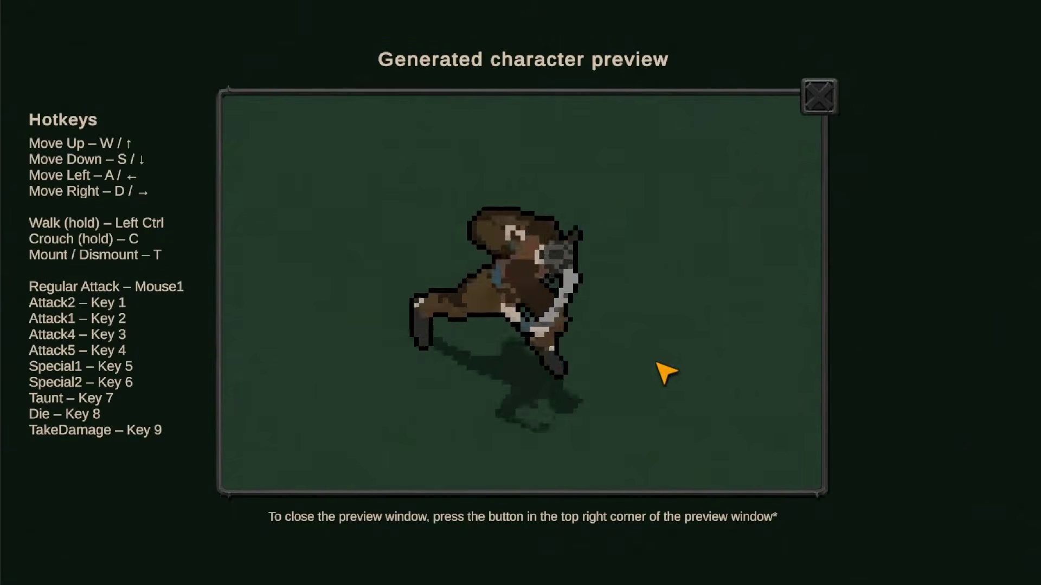
{"action": "left_click", "coordinate": [353, 288]}
{"action": "left_click", "coordinate": [367, 226]}
{"action": "key", "text": "2"}
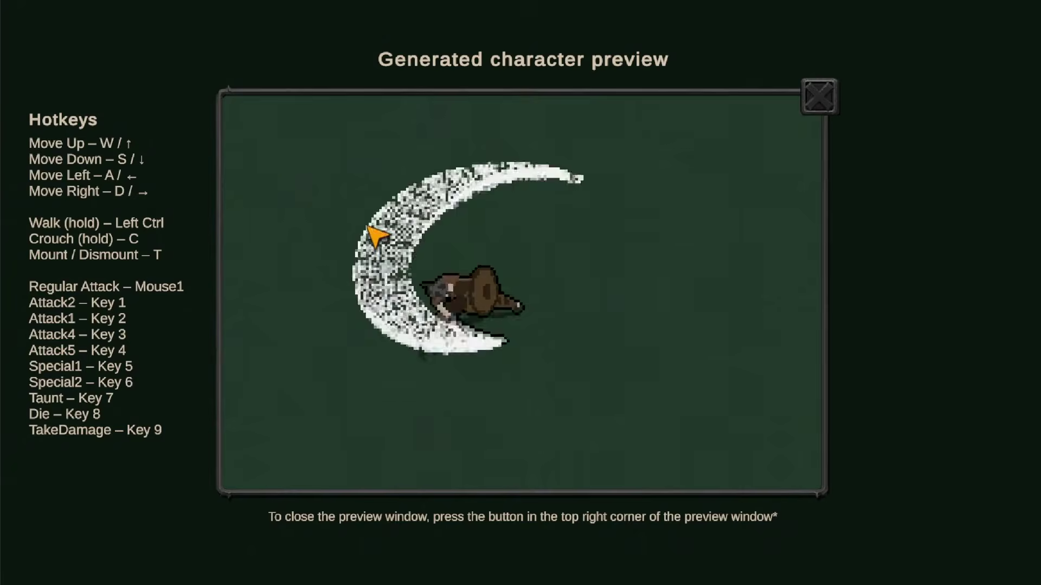
{"action": "key", "text": "3"}
{"action": "key", "text": "4"}
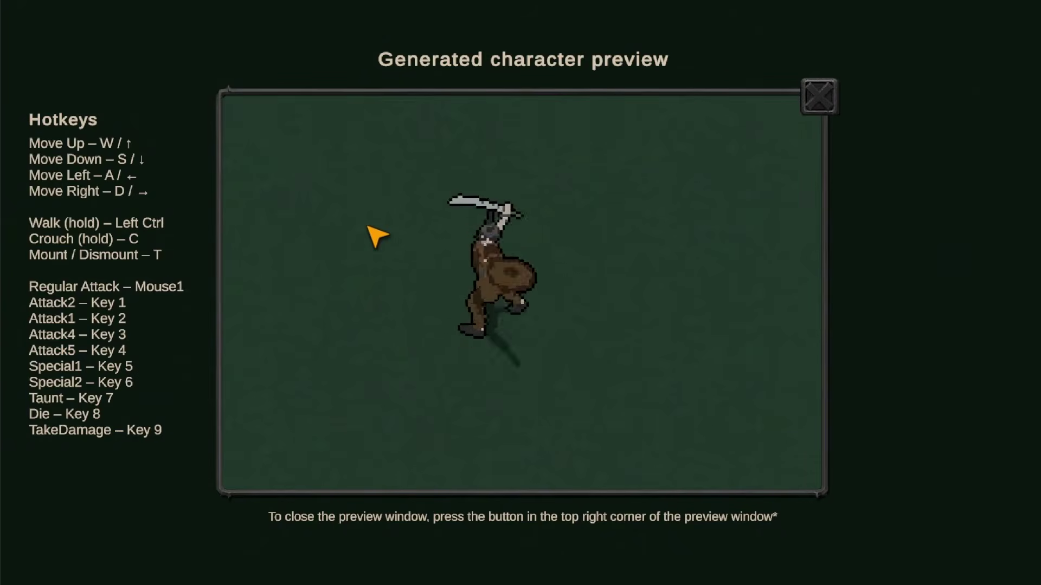
Move the character in all four directions in the generated preview and test the regular attack while facing different ways
{"action": "scroll", "coordinate": [604, 370], "scroll_direction": "down", "scroll_amount": 5}
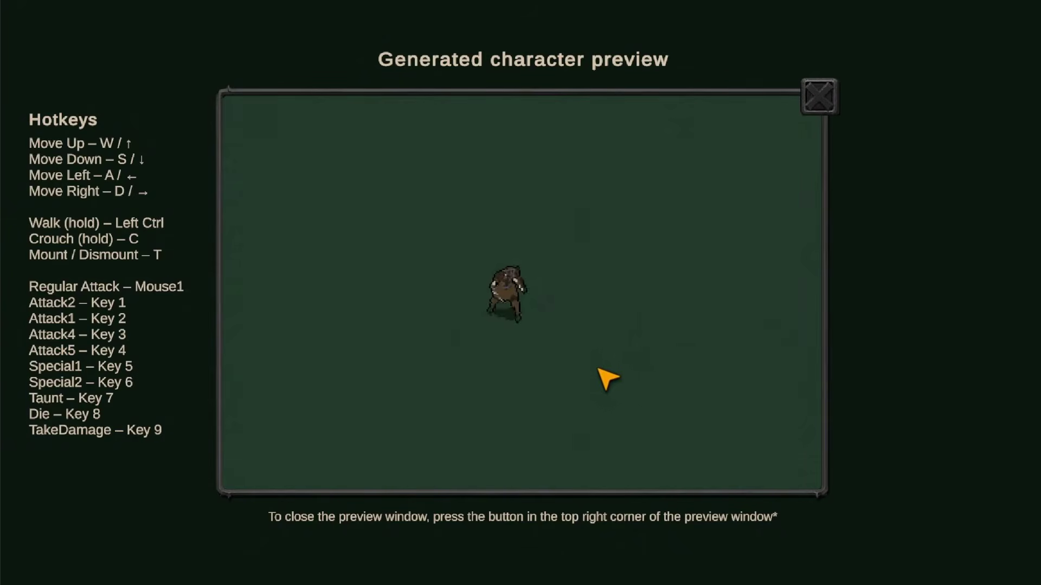
{"action": "key", "text": "w"}
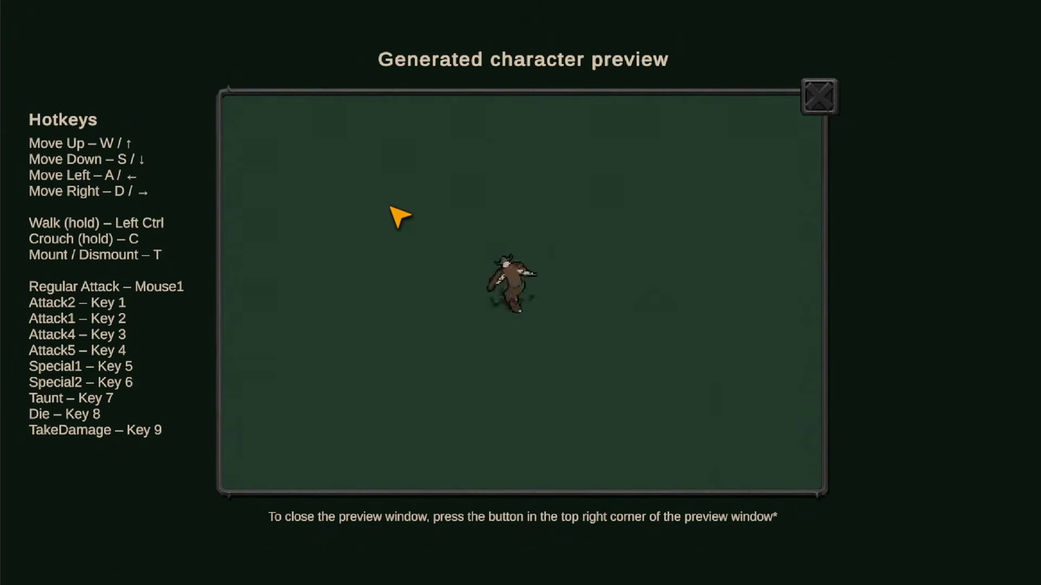
{"action": "key", "text": "d"}
{"action": "key", "text": "a"}
{"action": "key", "text": "s"}
{"action": "key", "text": "d"}
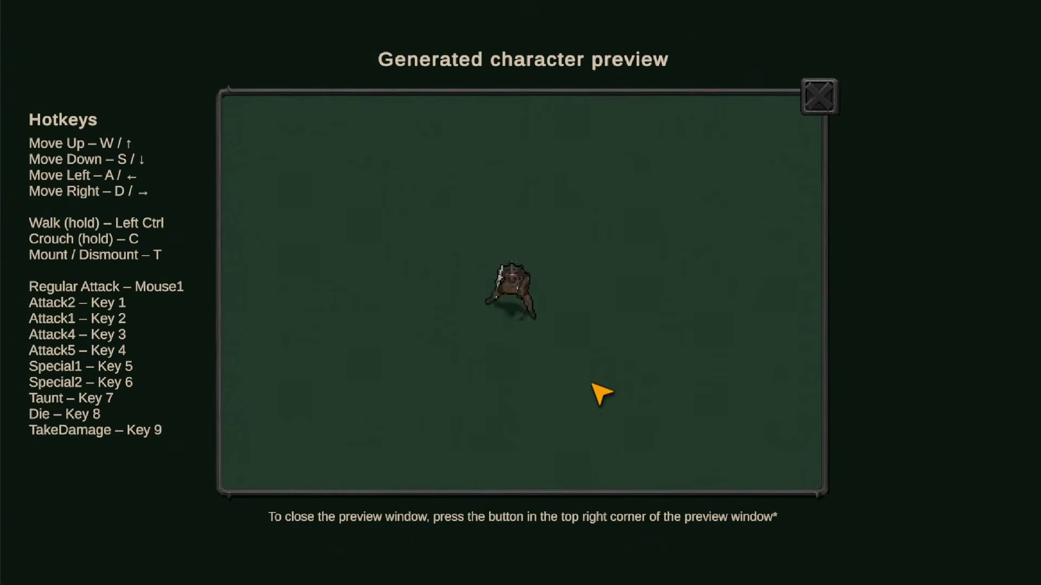
{"action": "left_click", "coordinate": [569, 379]}
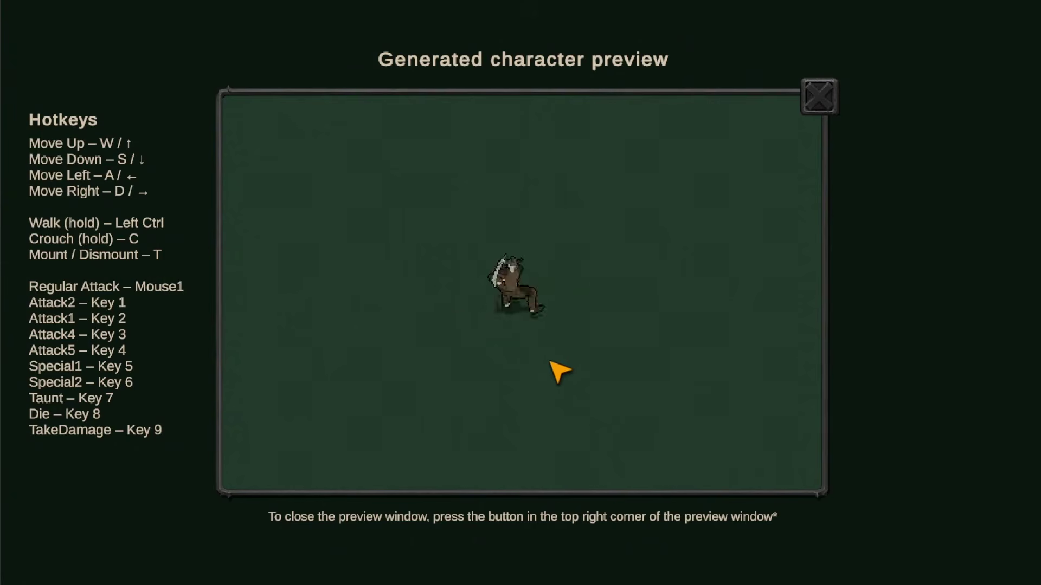
{"action": "scroll", "coordinate": [547, 359], "scroll_direction": "up", "scroll_amount": 5}
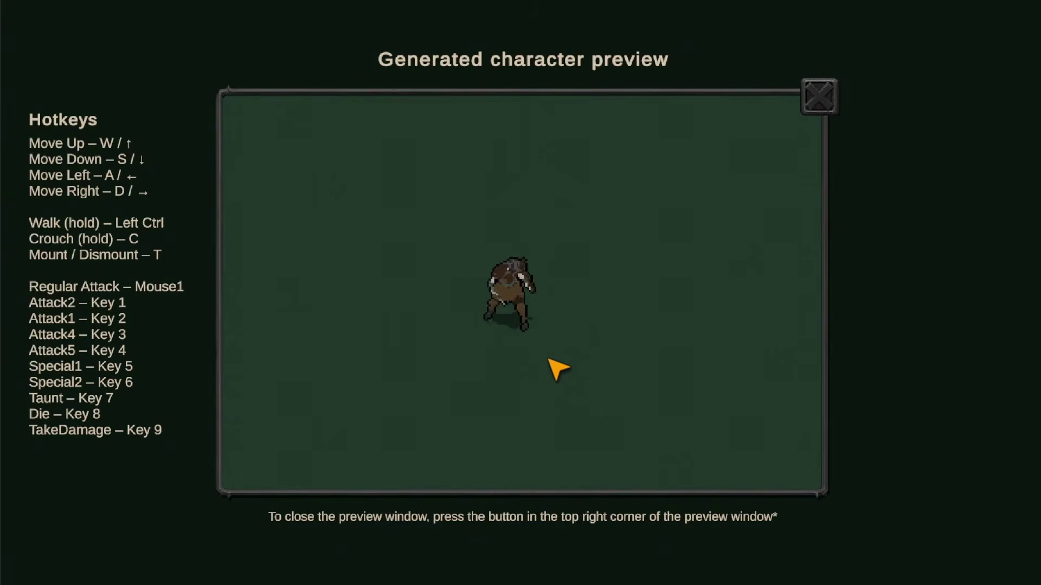
{"action": "left_click", "coordinate": [547, 351]}
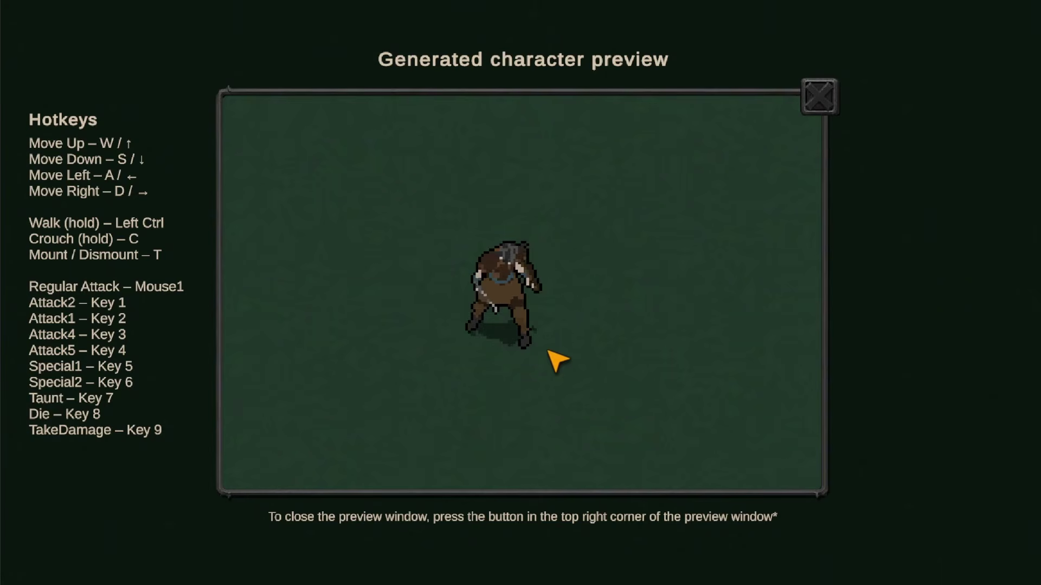